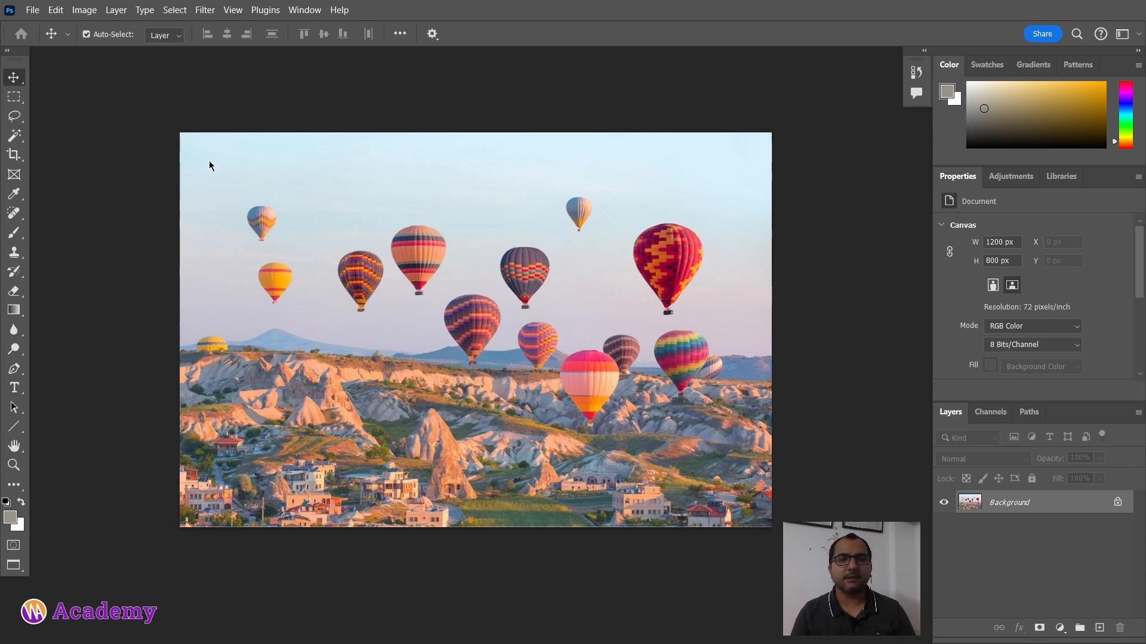
Step: Check the installed Photoshop version and review the available workspace presets
{"action": "left_click", "coordinate": [337, 12]}
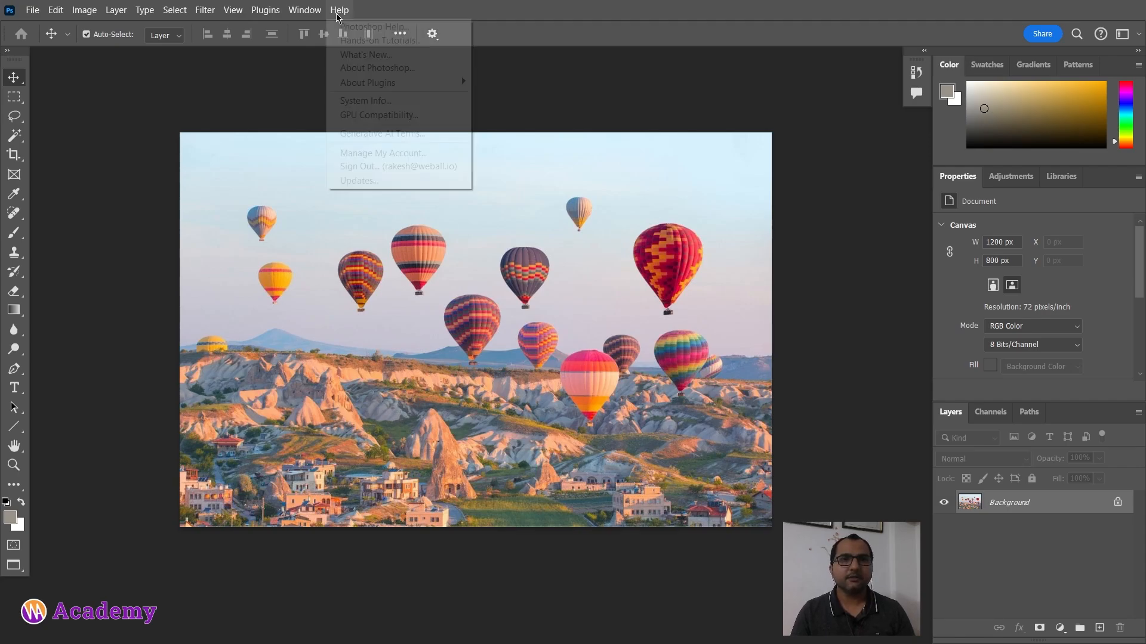
{"action": "left_click", "coordinate": [368, 69]}
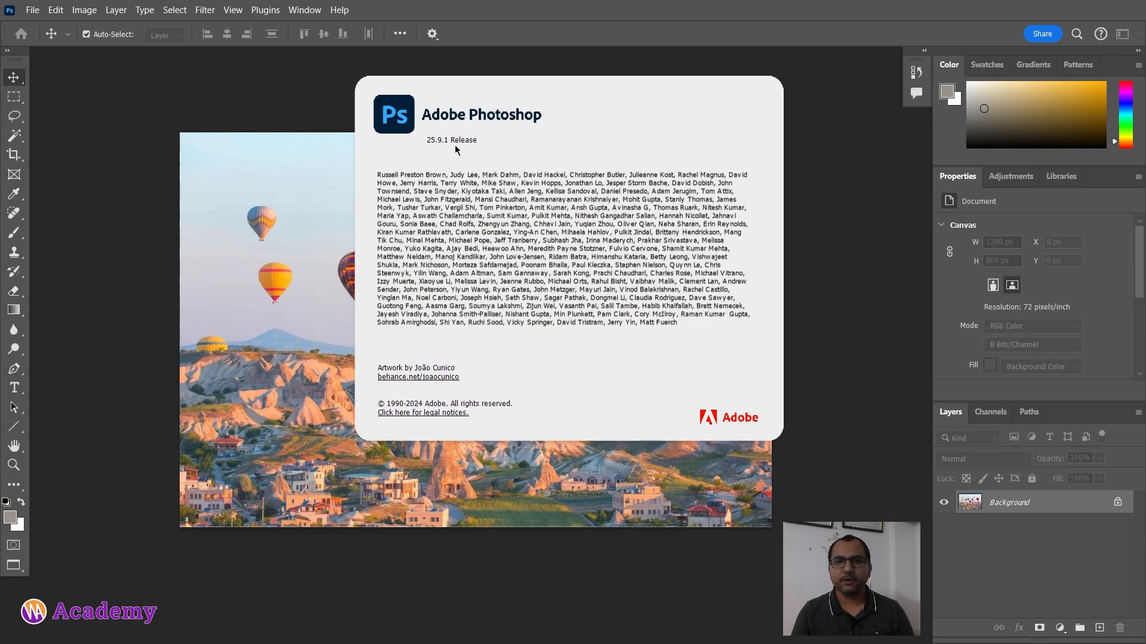
{"action": "left_click", "coordinate": [276, 102]}
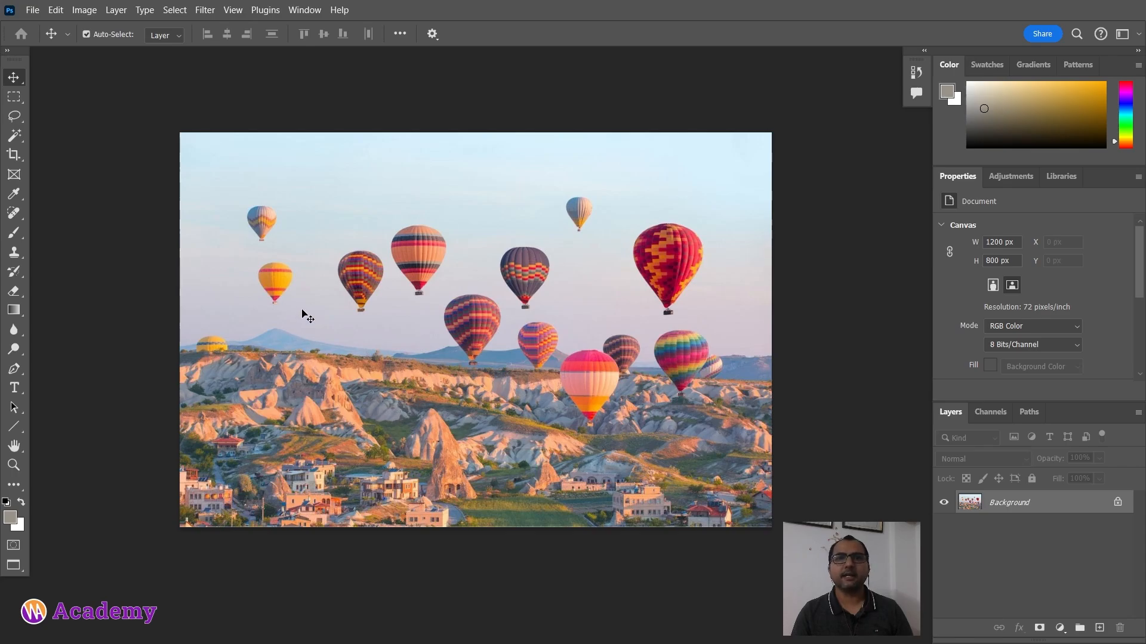
{"action": "left_click", "coordinate": [1137, 37]}
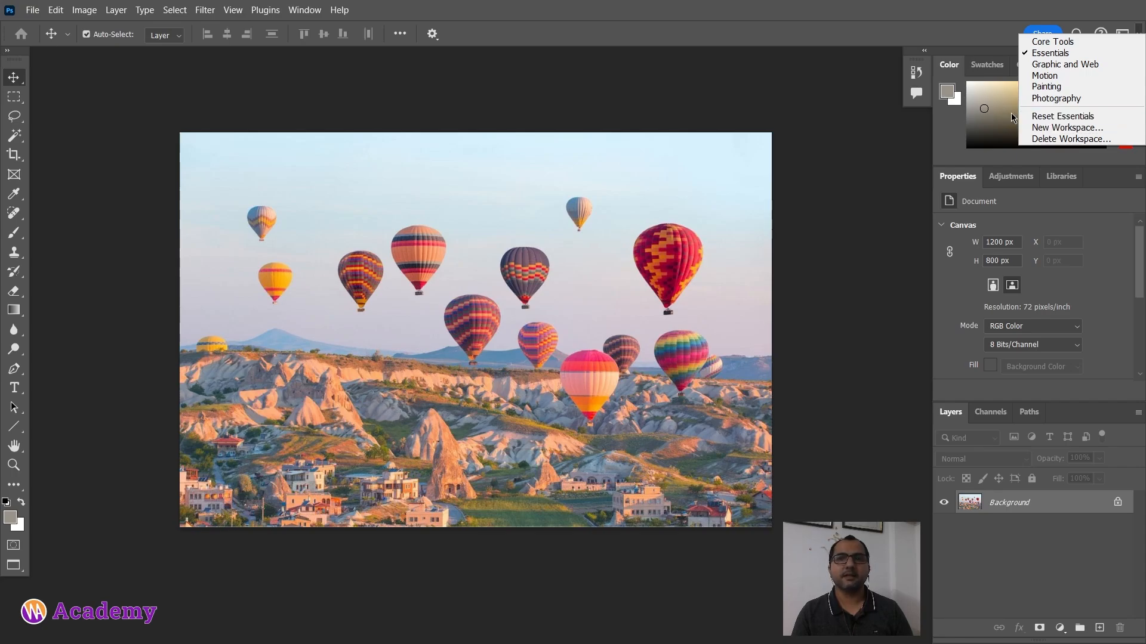
{"action": "left_click", "coordinate": [764, 85]}
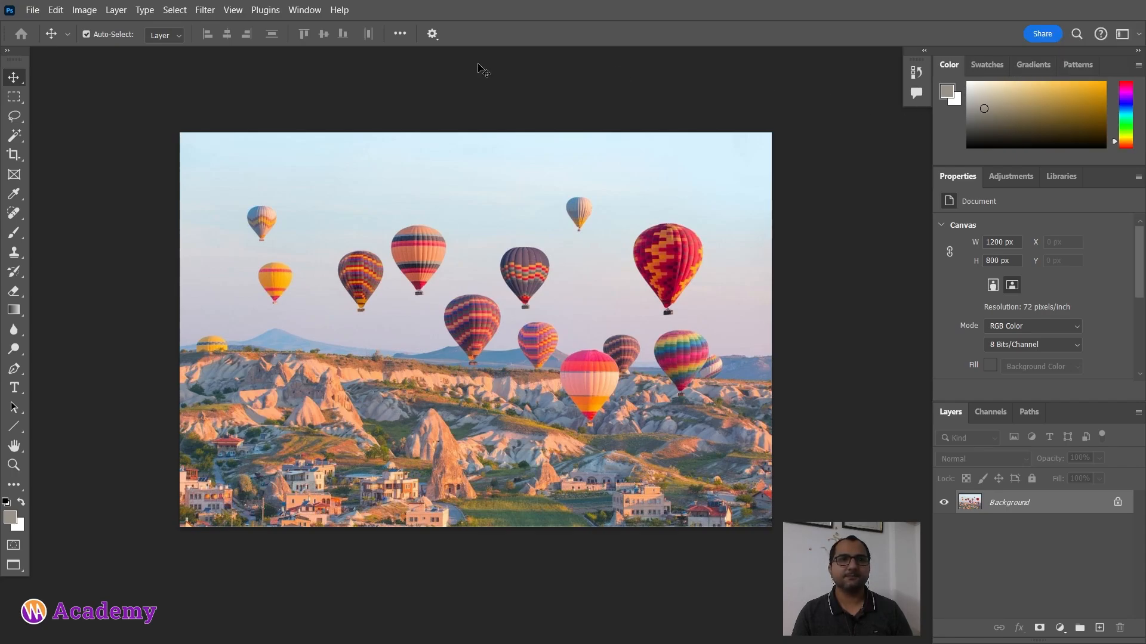
Step: Select the Move tool from its tool group
{"action": "right_click", "coordinate": [15, 78]}
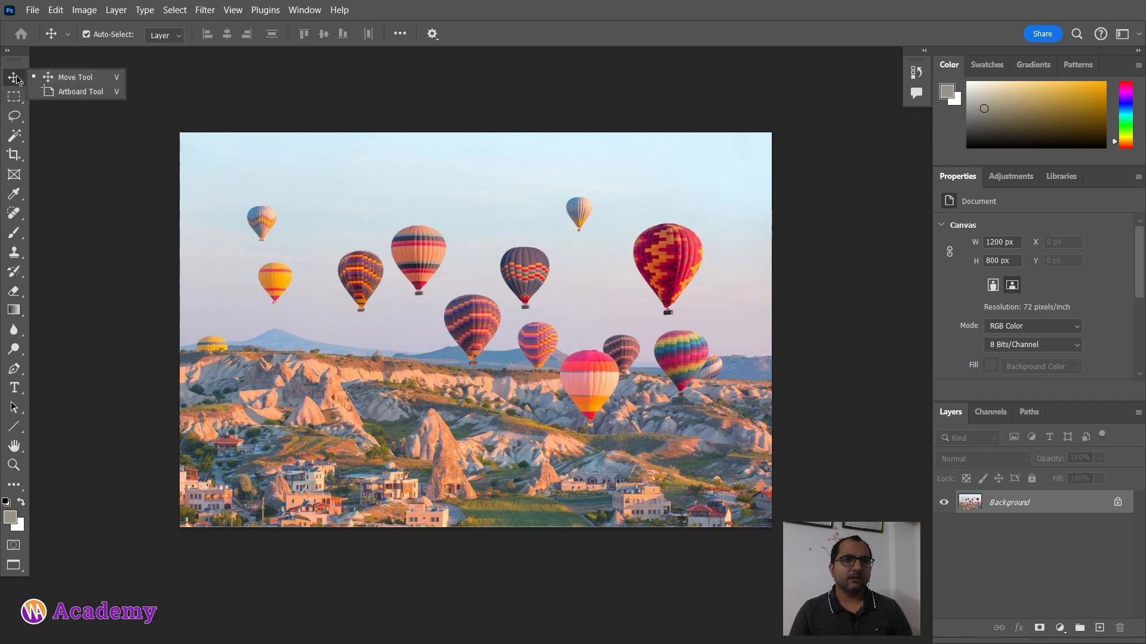
{"action": "left_click", "coordinate": [16, 77]}
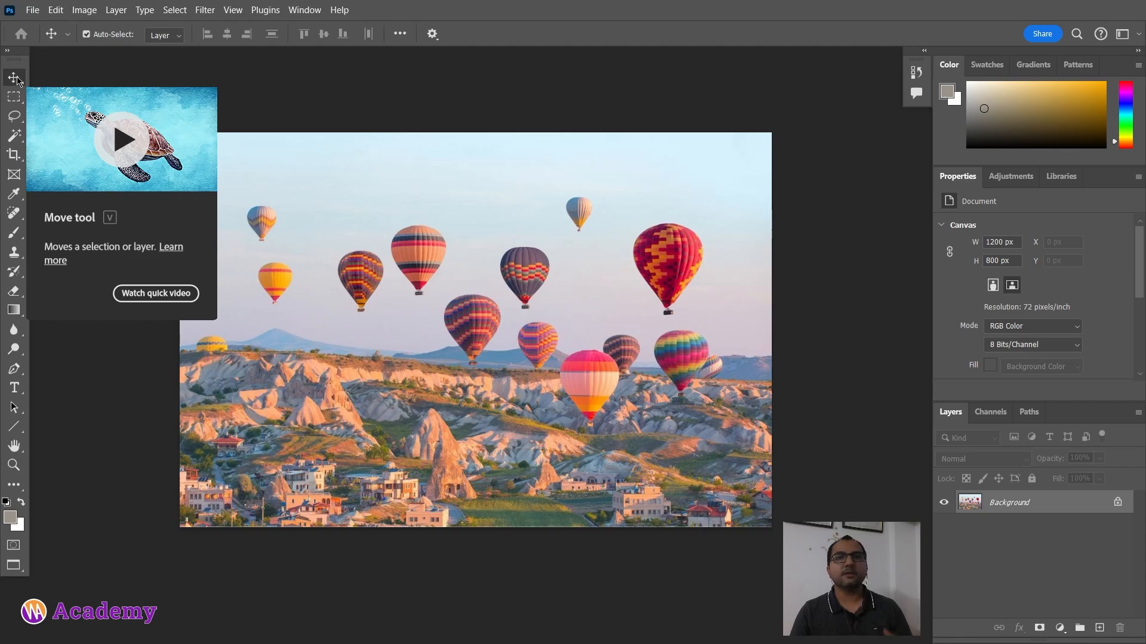
{"action": "left_click", "coordinate": [17, 79]}
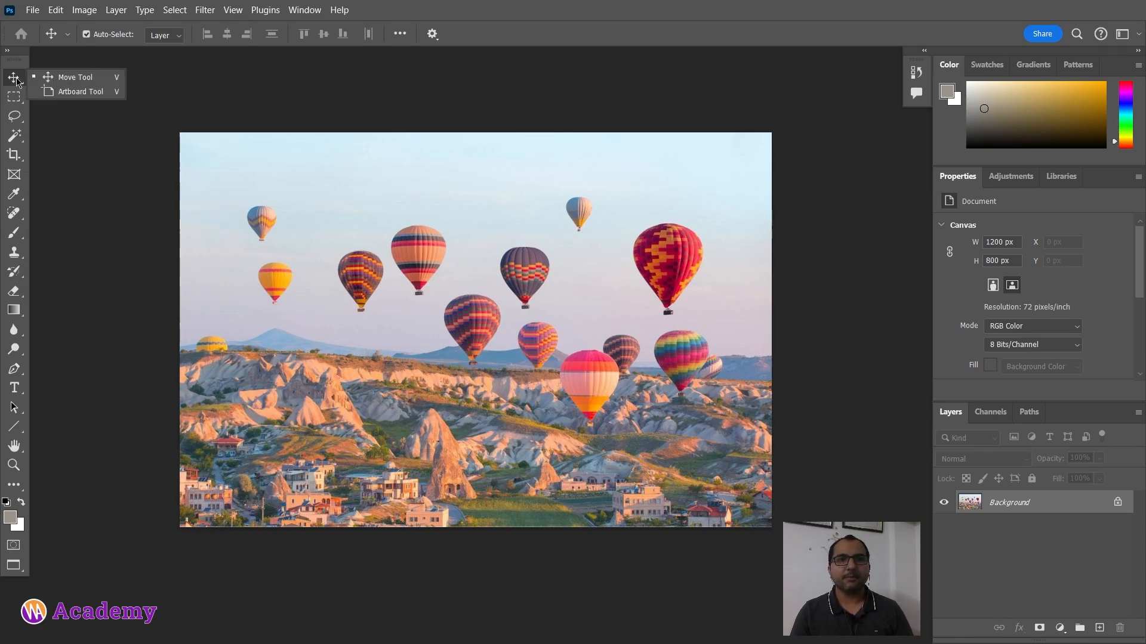
{"action": "left_click", "coordinate": [86, 79]}
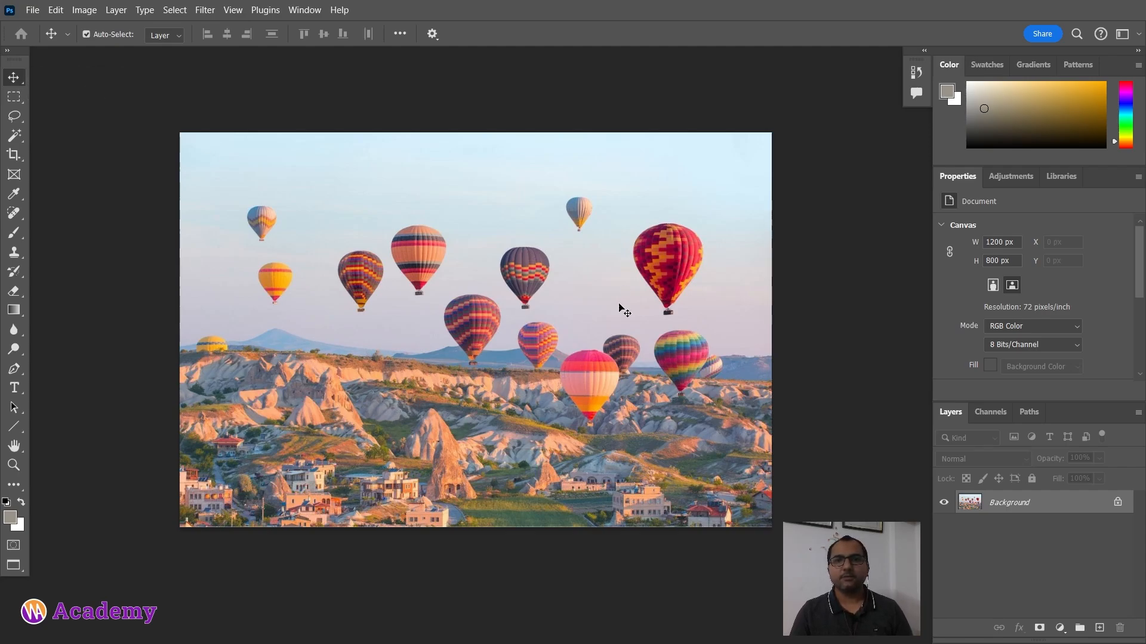
Step: Unlock the background layer and drag the image slightly up and to the right
{"action": "left_click", "coordinate": [1116, 507]}
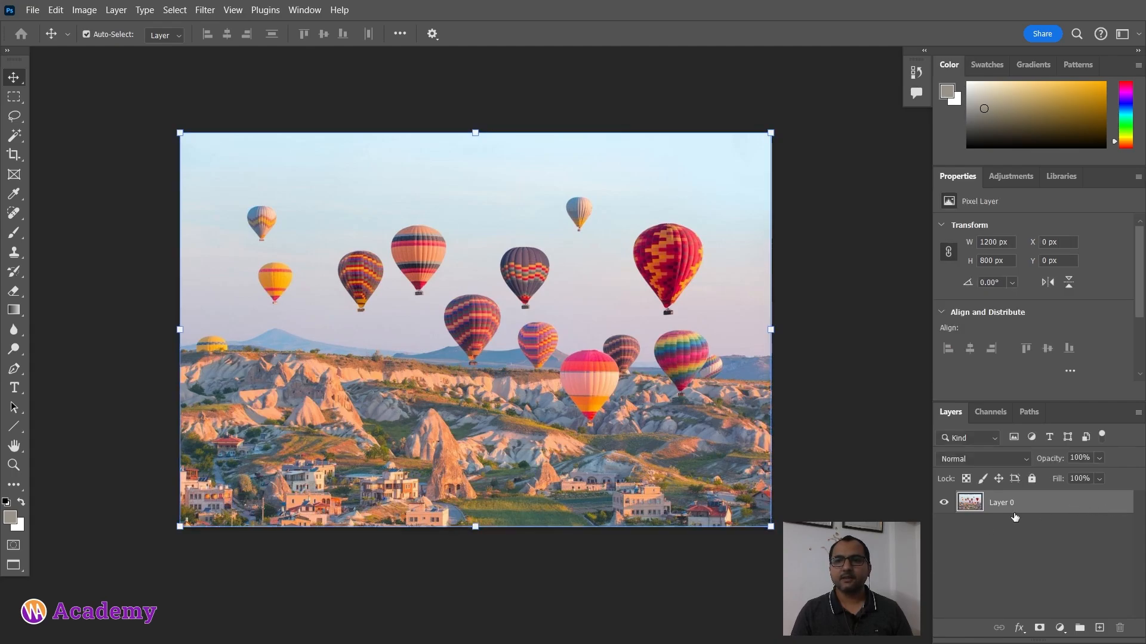
{"action": "mouse_move", "coordinate": [434, 273]}
{"action": "left_mouse_down"}
{"action": "mouse_move", "coordinate": [528, 324]}
{"action": "mouse_move", "coordinate": [463, 320]}
{"action": "mouse_move", "coordinate": [429, 234]}
{"action": "mouse_move", "coordinate": [439, 210]}
{"action": "mouse_move", "coordinate": [418, 239]}
{"action": "mouse_move", "coordinate": [418, 317]}
{"action": "mouse_move", "coordinate": [431, 261]}
{"action": "left_mouse_up"}
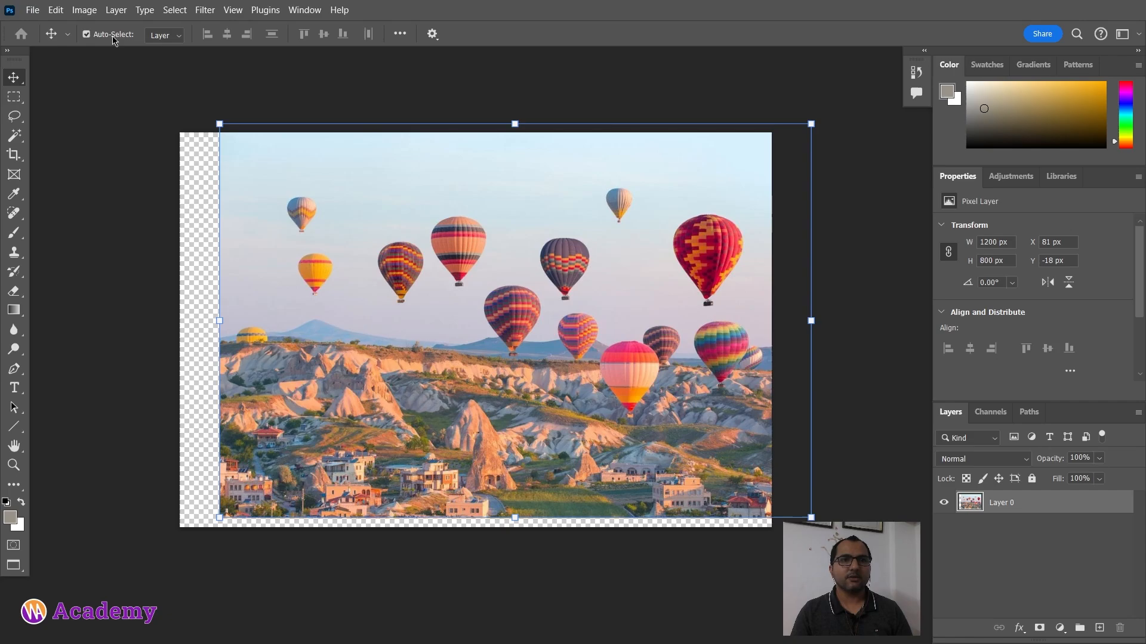
Step: Keep Auto-Select set to Layer, drag the image again, and undo the moves
{"action": "left_click", "coordinate": [173, 37]}
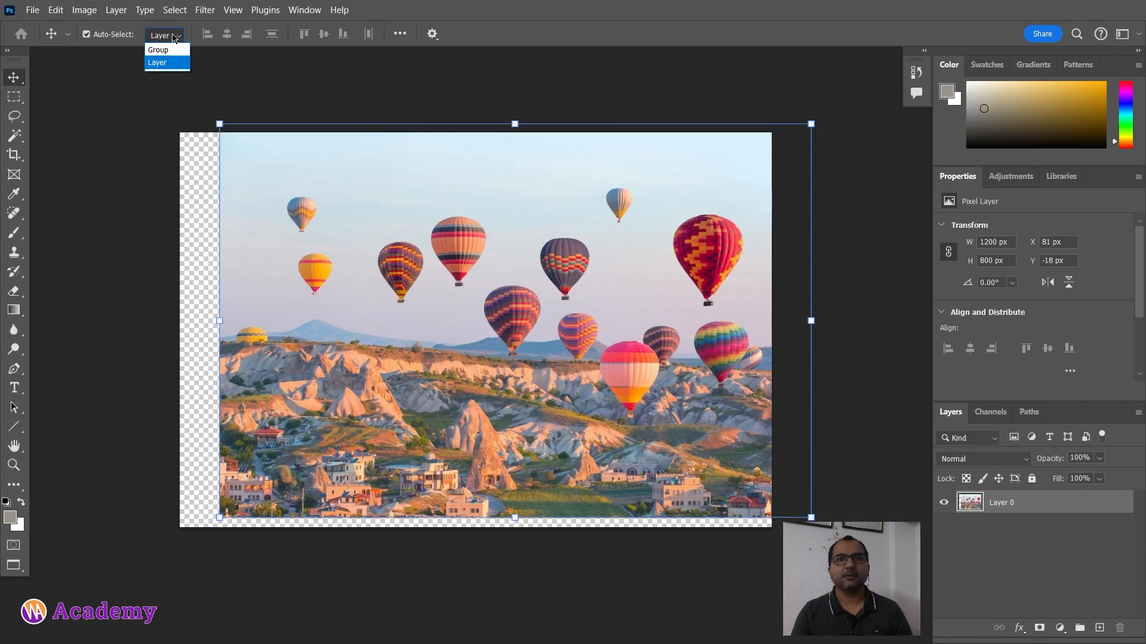
{"action": "left_click", "coordinate": [171, 67]}
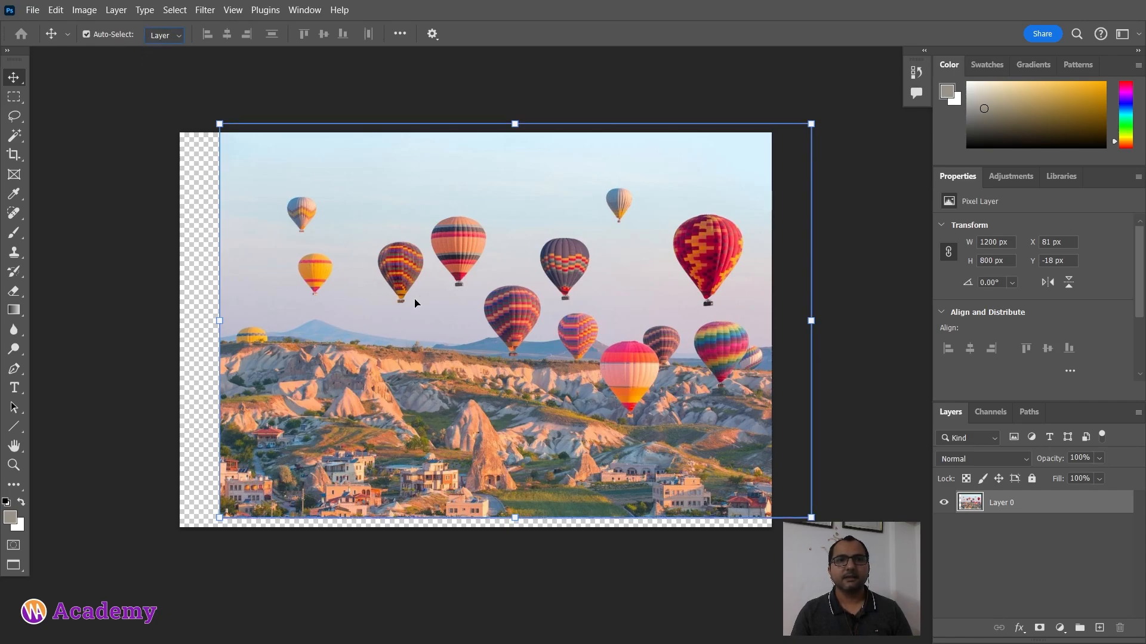
{"action": "left_click_drag", "start_coordinate": [477, 285], "coordinate": [435, 250]}
{"action": "key", "text": "ctrl+z"}
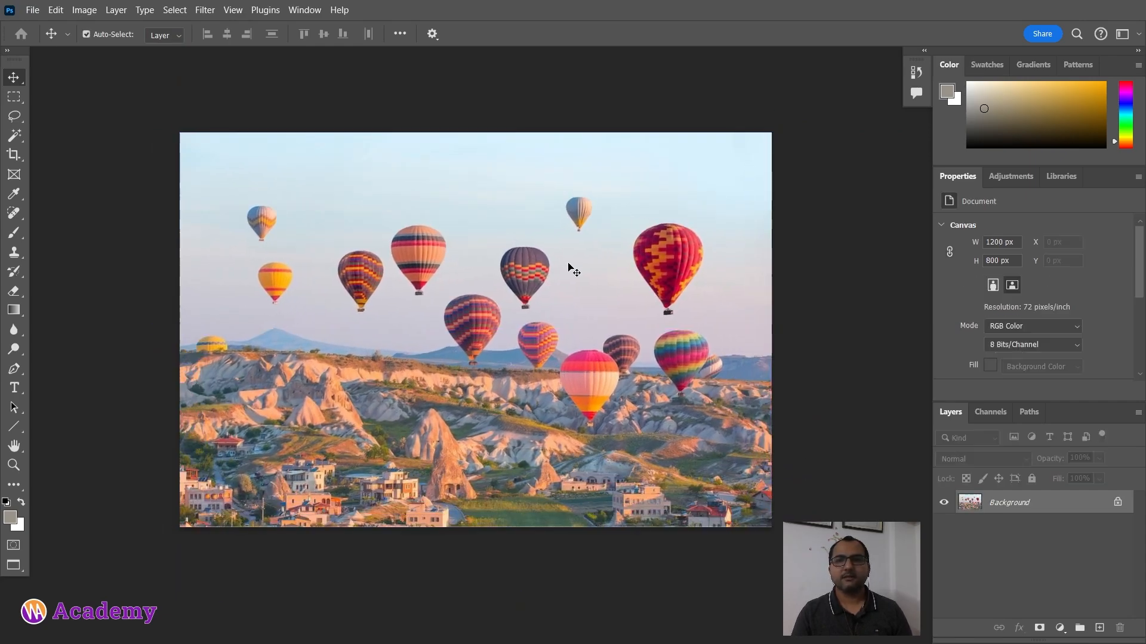
Step: Unlock the background layer, then duplicate it and undo the duplication
{"action": "left_click", "coordinate": [1119, 503]}
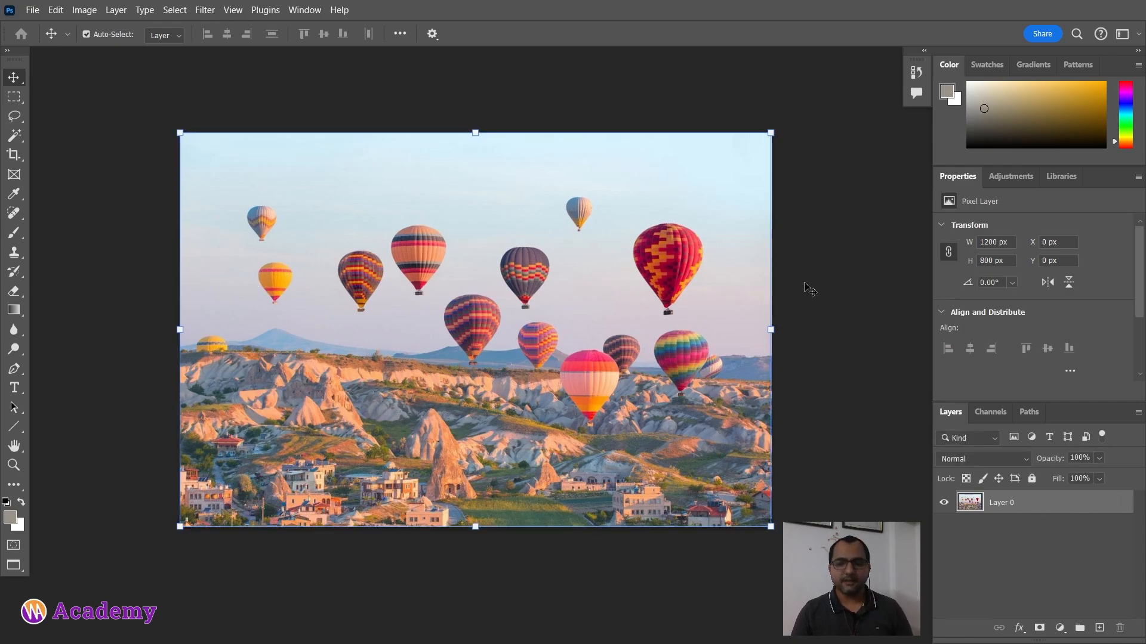
{"action": "key", "text": "ctrl+j"}
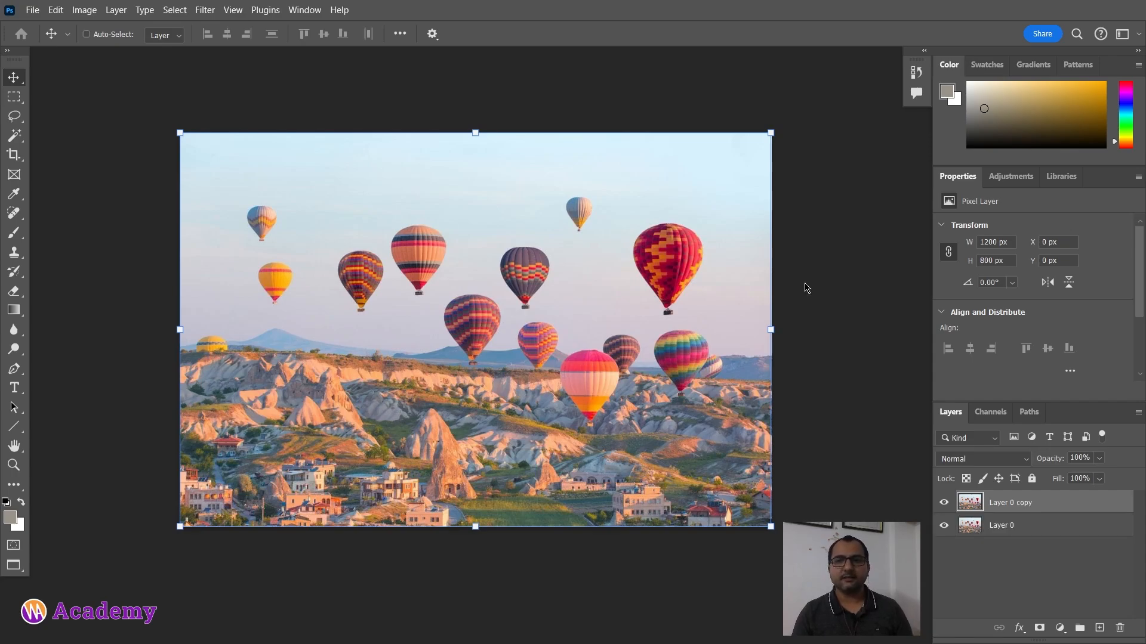
{"action": "key", "text": "ctrl+z"}
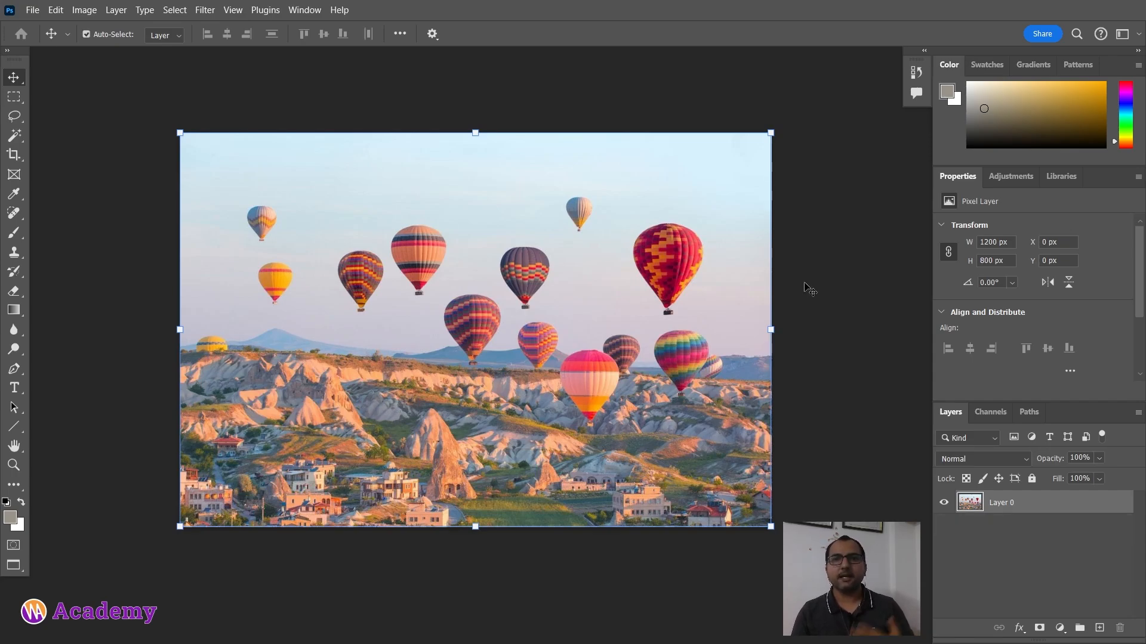
Step: Switch to the Lasso tool and back to the Move tool with its shortcut
{"action": "right_click", "coordinate": [19, 83]}
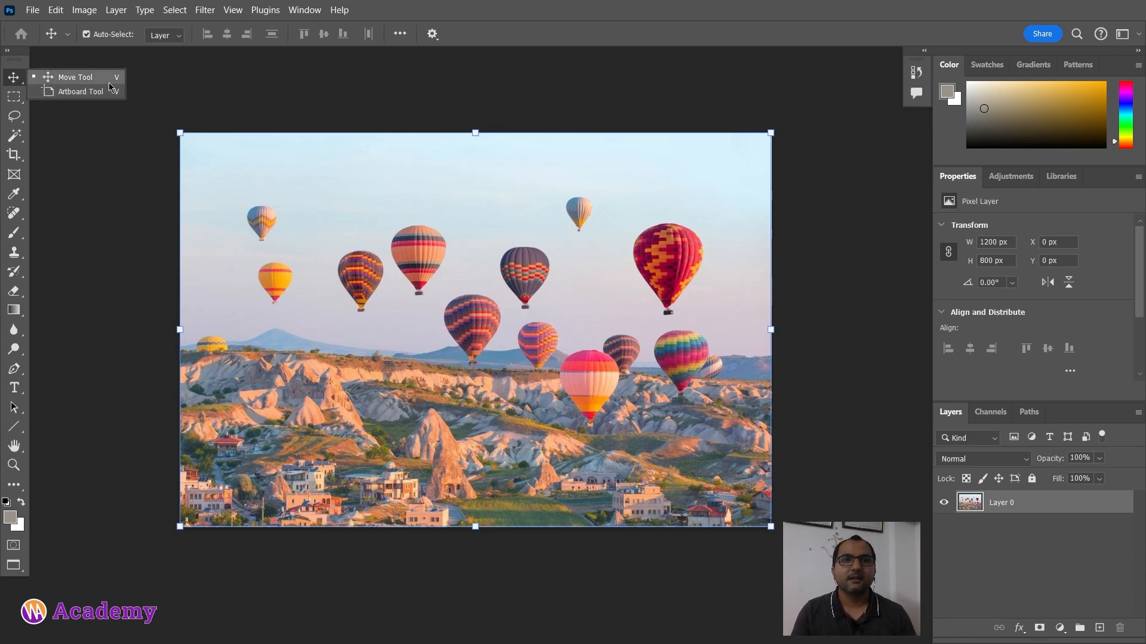
{"action": "left_click", "coordinate": [110, 84]}
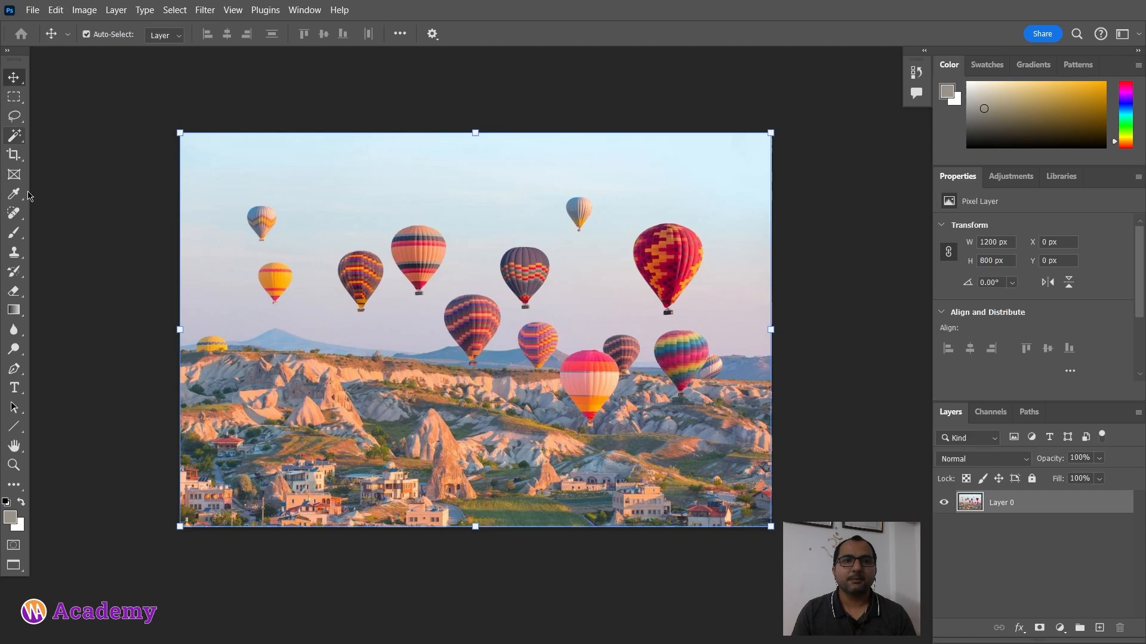
{"action": "left_click", "coordinate": [21, 123]}
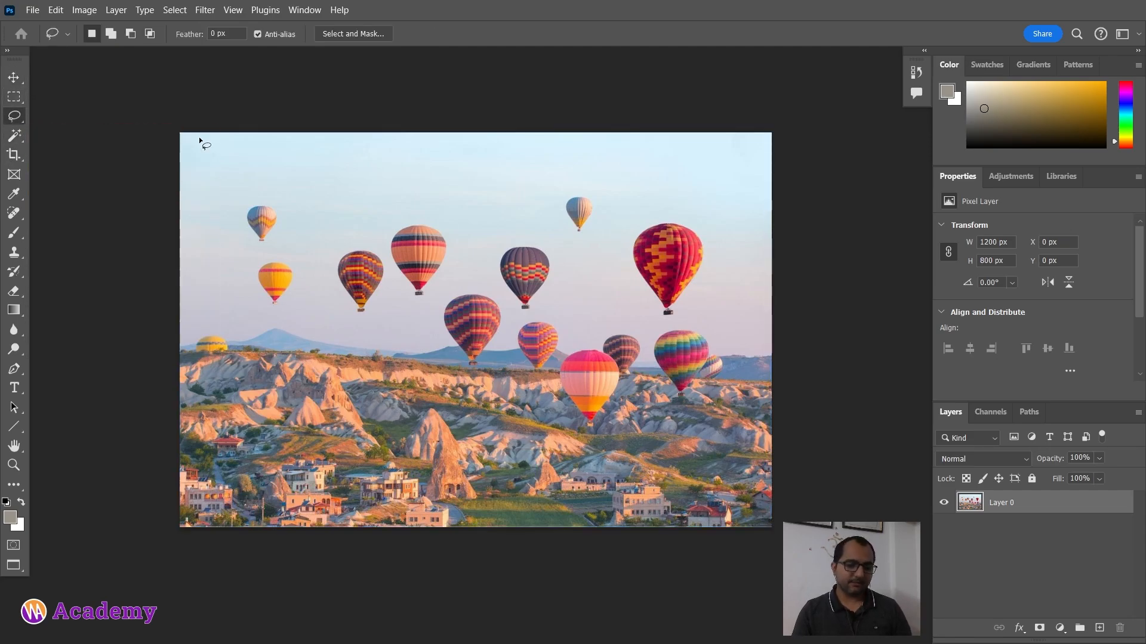
{"action": "key", "text": "v"}
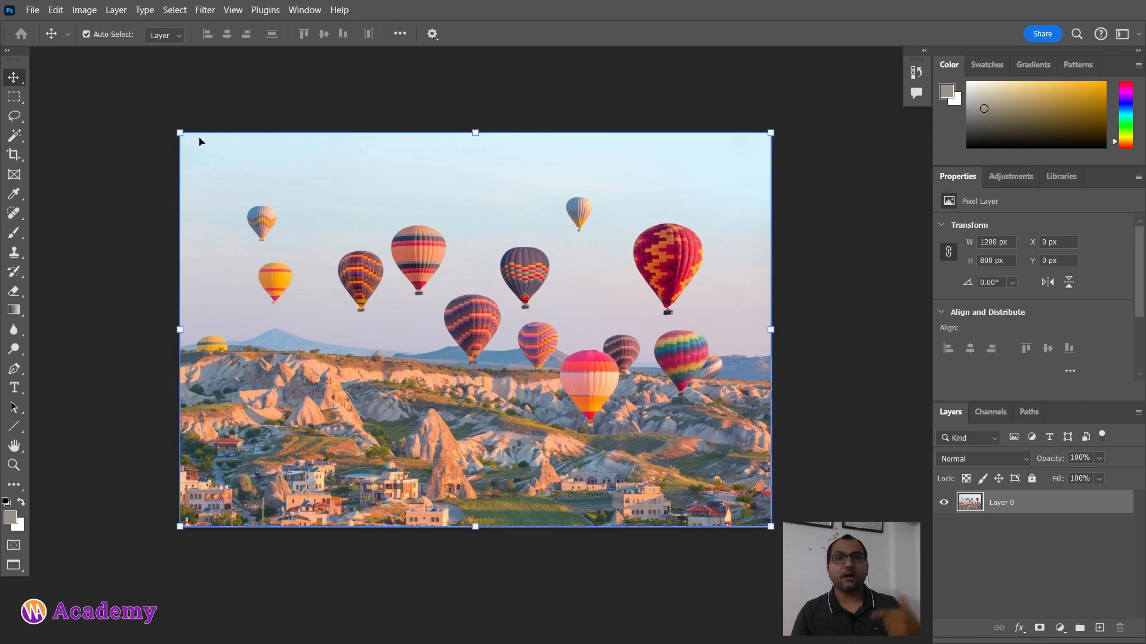
{"action": "right_click", "coordinate": [18, 80]}
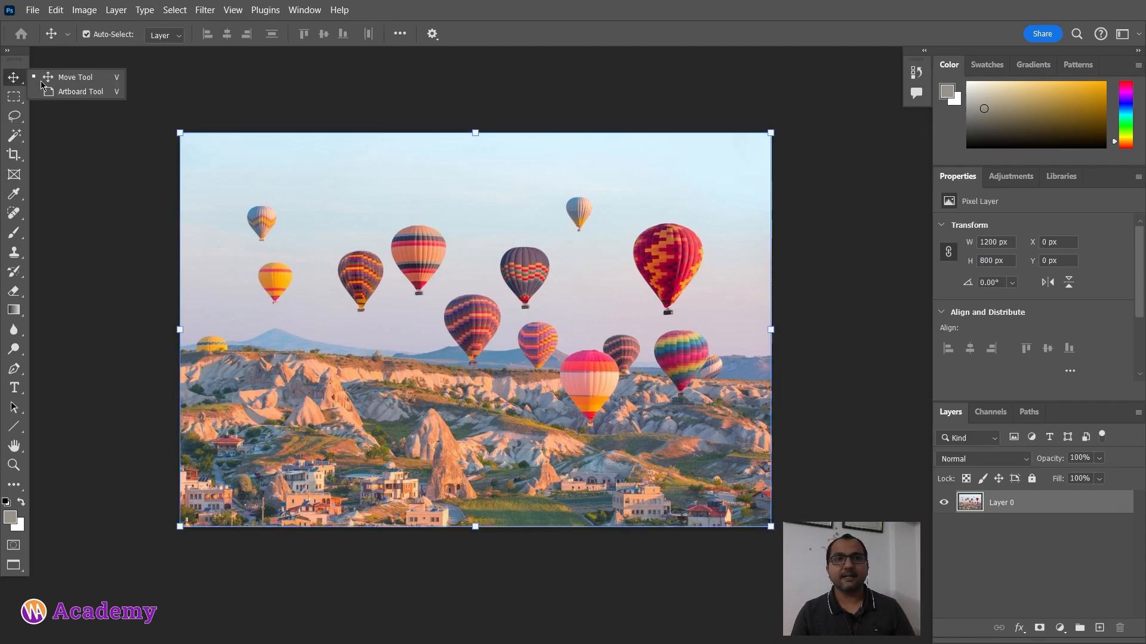
{"action": "left_click", "coordinate": [76, 154]}
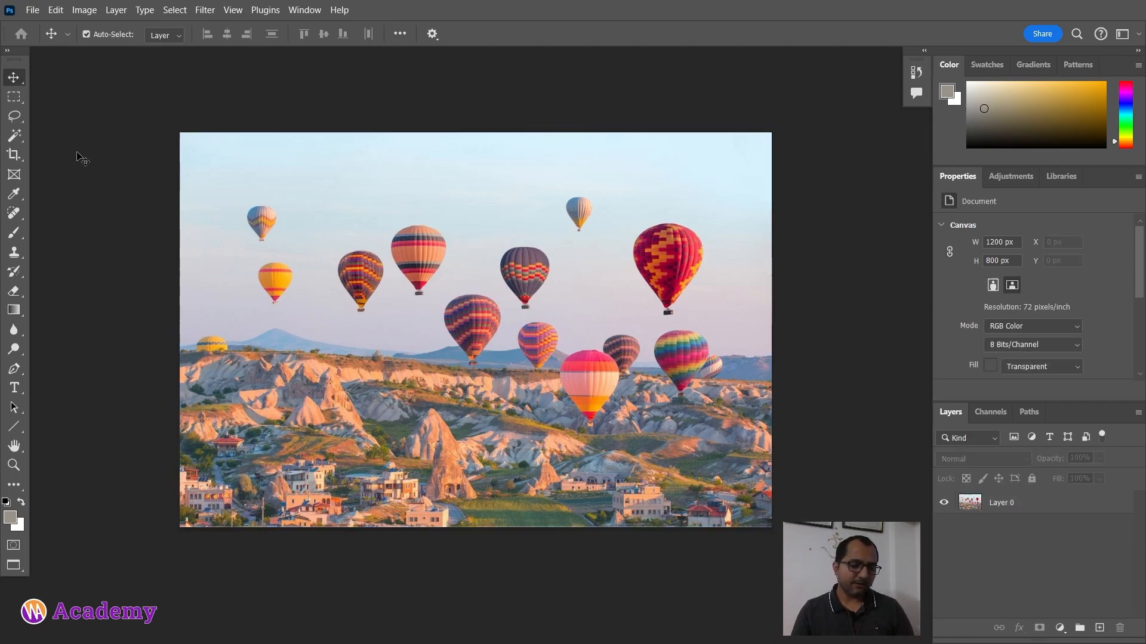
Step: Cycle between the Move and Artboard tools, ending with the Artboard tool selected
{"action": "key", "text": "shift+v"}
{"action": "key", "text": "shift+v"}
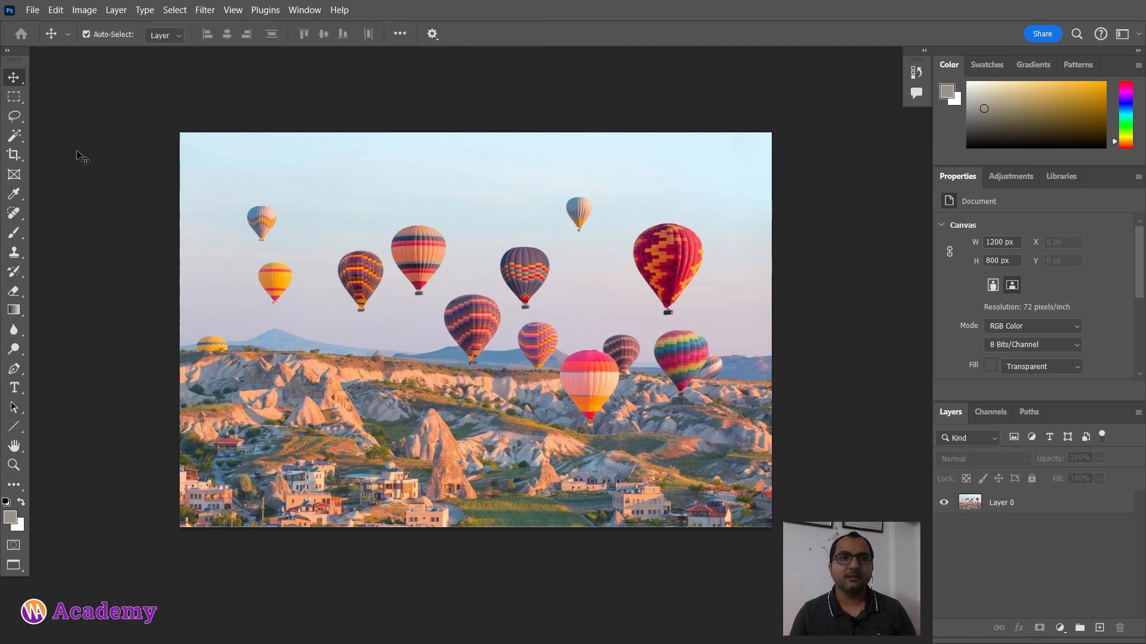
{"action": "key", "text": "shift+v"}
{"action": "key", "text": "shift+v"}
{"action": "key", "text": "shift+v"}
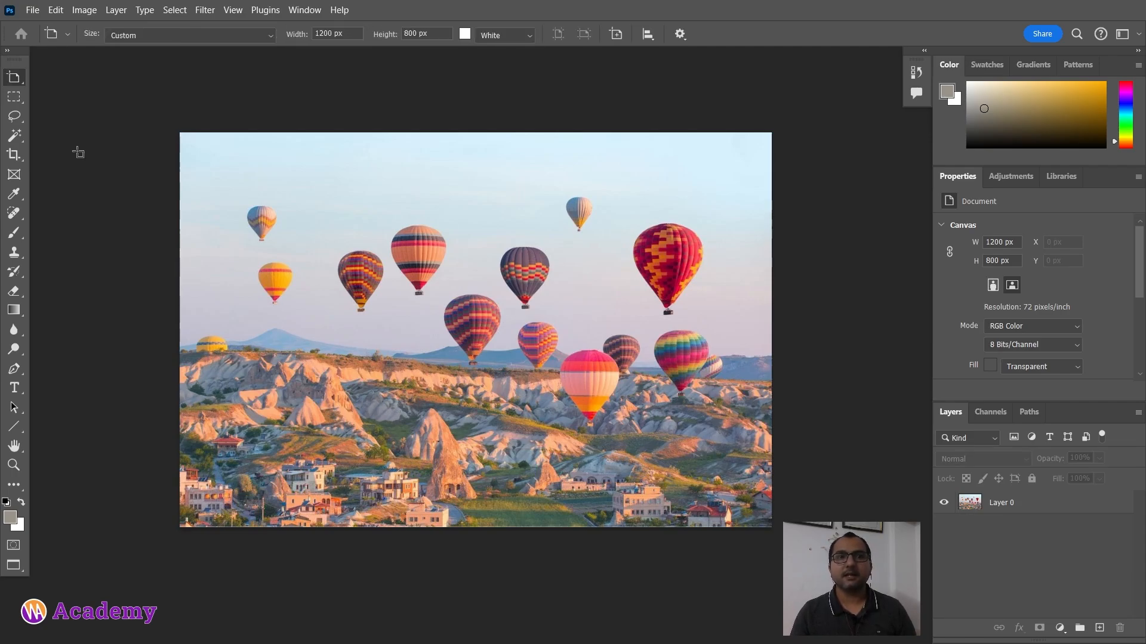
{"action": "key", "text": "shift+v"}
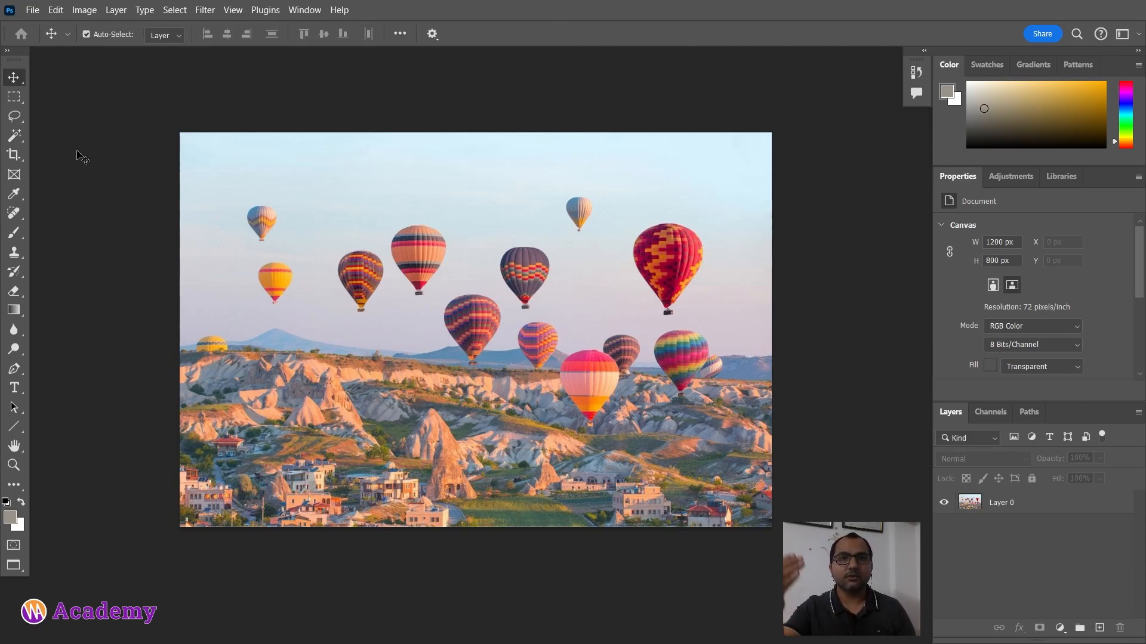
{"action": "key", "text": "shift+v"}
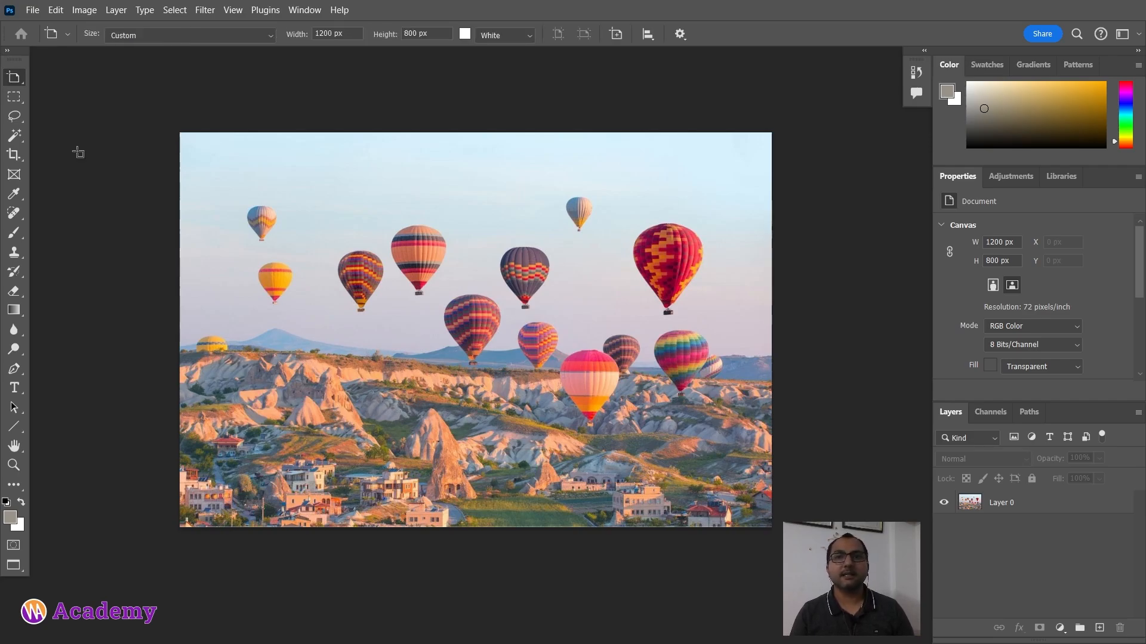
{"action": "right_click", "coordinate": [20, 79]}
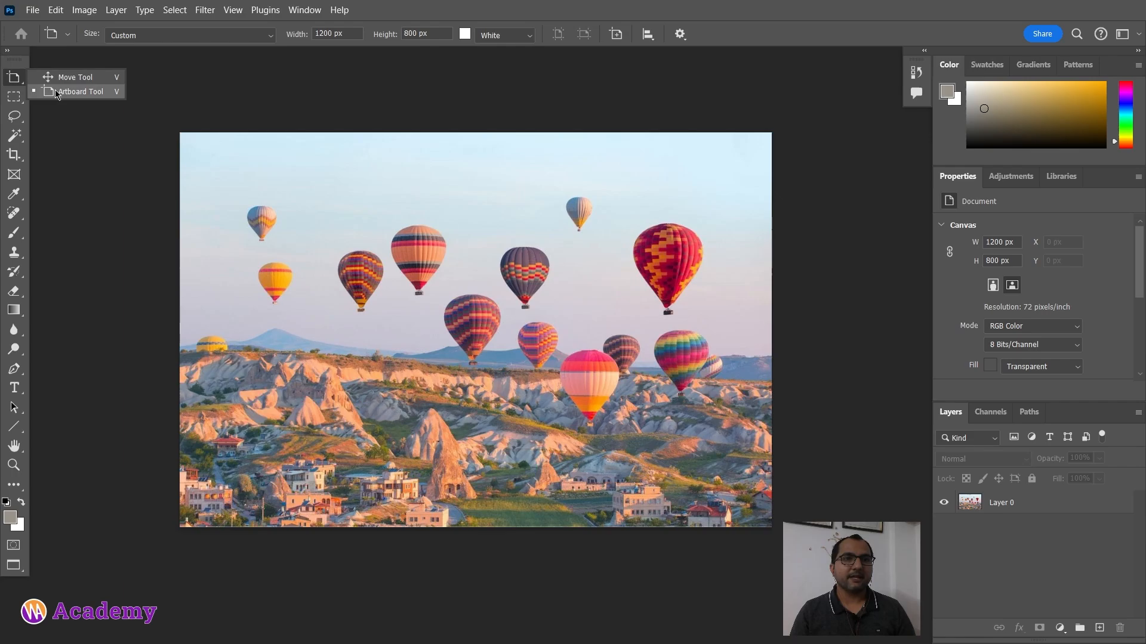
{"action": "left_click", "coordinate": [119, 92]}
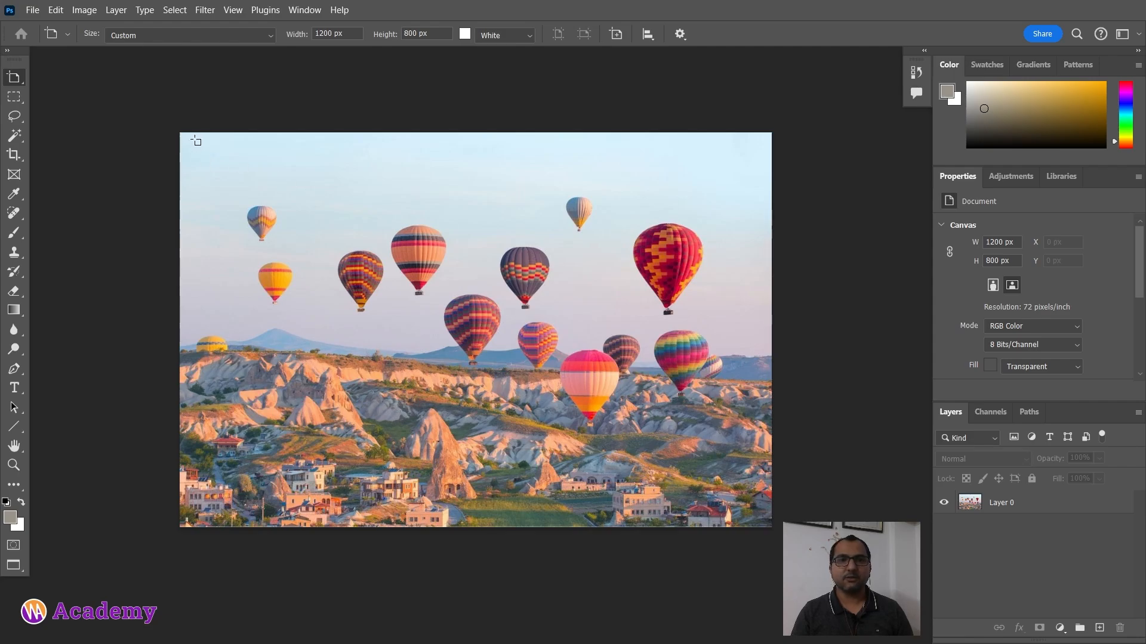
Step: Draw an artboard around the balloon image with the Artboard tool
{"action": "scroll", "coordinate": [234, 226], "scroll_direction": "right", "scroll_amount": 1}
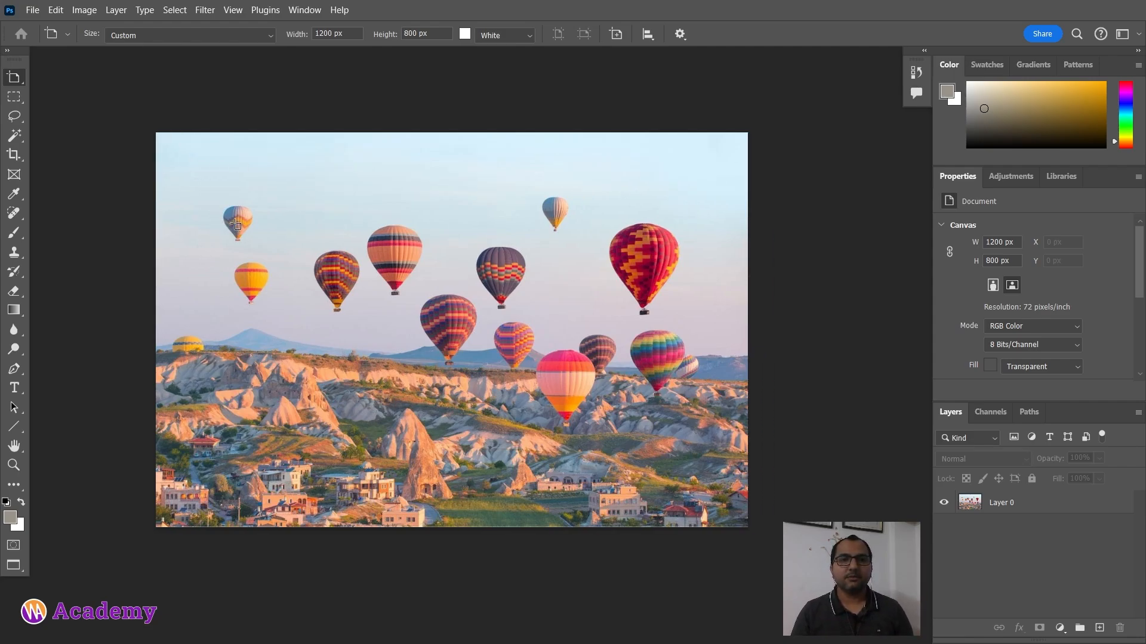
{"action": "scroll", "coordinate": [234, 226], "scroll_direction": "down", "scroll_amount": 3}
{"action": "left_click_drag", "start_coordinate": [179, 157], "coordinate": [626, 456]}
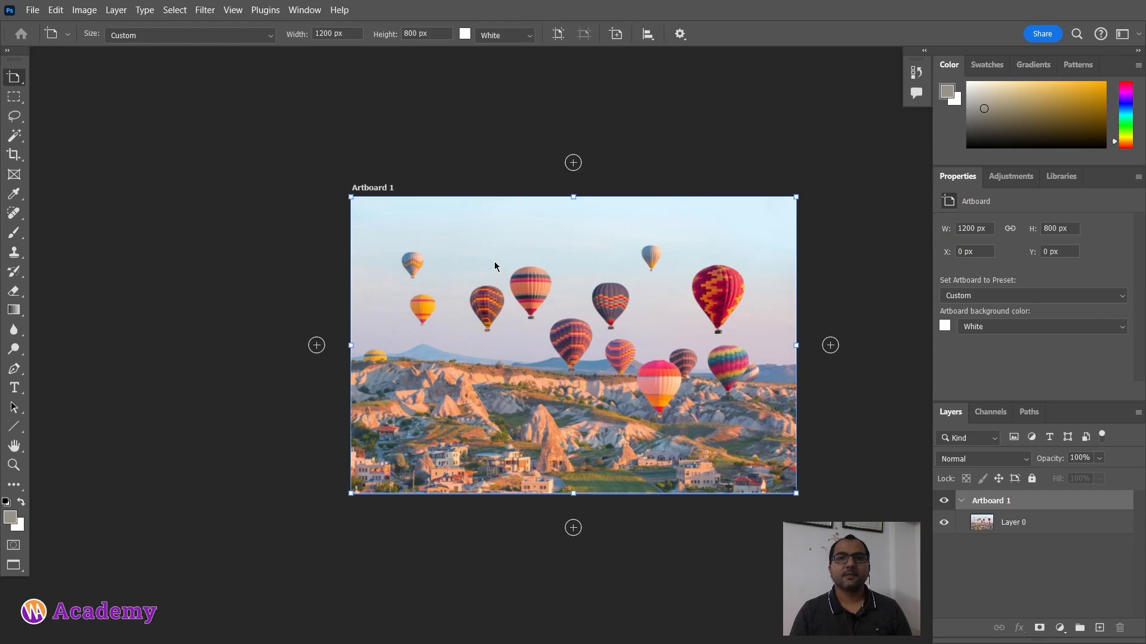
Step: Add a second artboard to the right of the first one
{"action": "left_click_drag", "start_coordinate": [598, 313], "coordinate": [412, 314]}
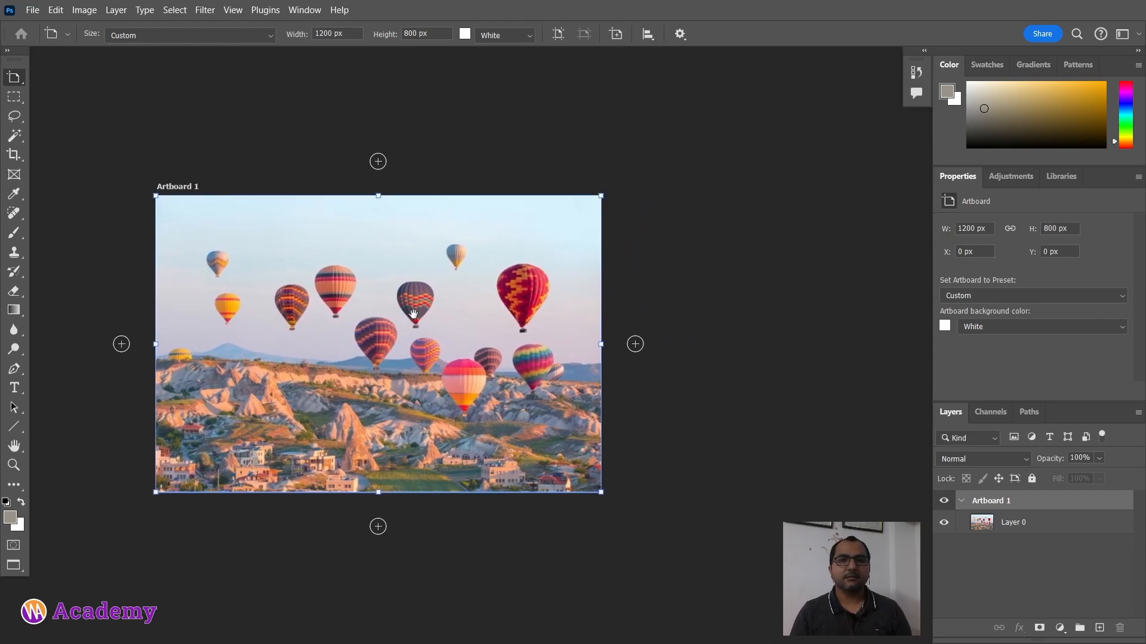
{"action": "left_click", "coordinate": [636, 345]}
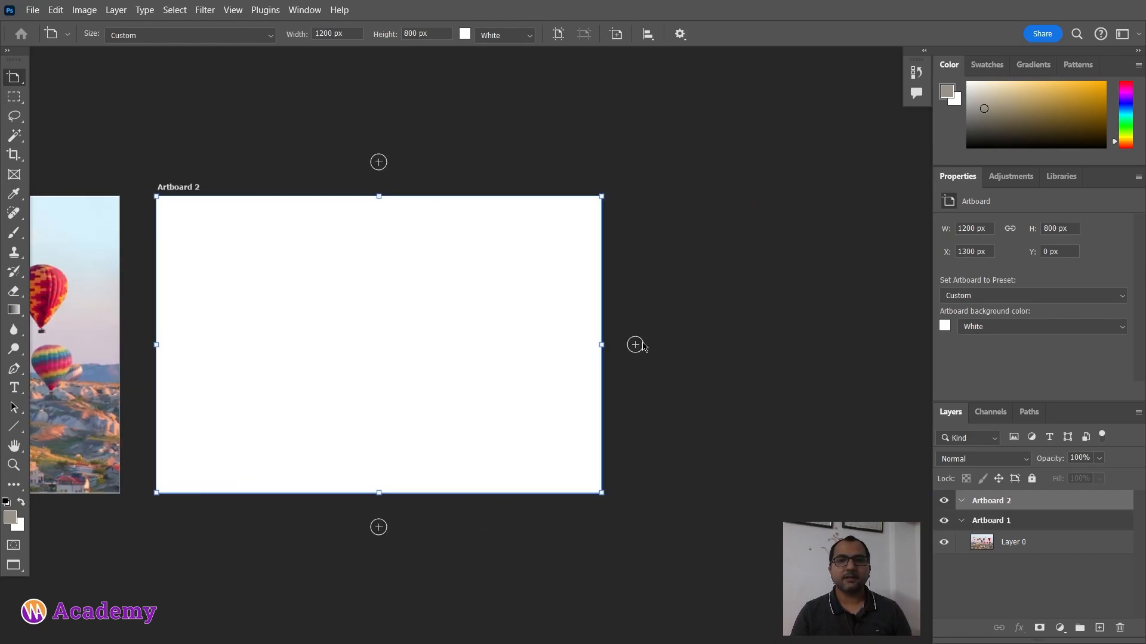
Step: Add two more artboards, one above the second artboard and one to its left above the first artboard
{"action": "left_click_drag", "start_coordinate": [286, 304], "coordinate": [640, 346]}
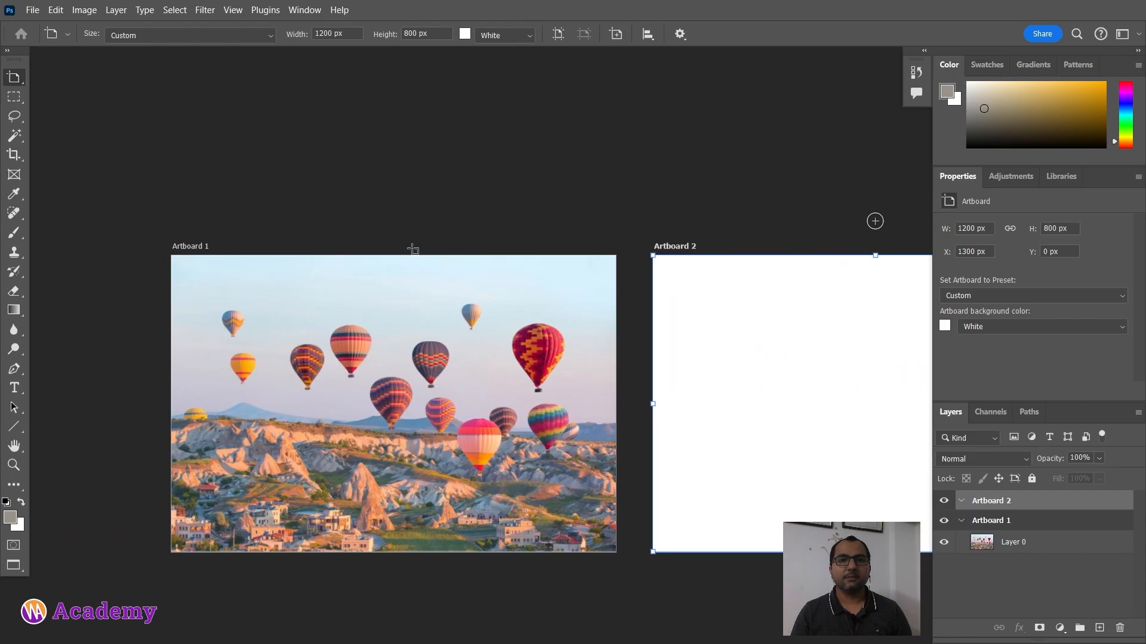
{"action": "left_click_drag", "start_coordinate": [695, 316], "coordinate": [419, 325]}
{"action": "left_click", "coordinate": [609, 225]}
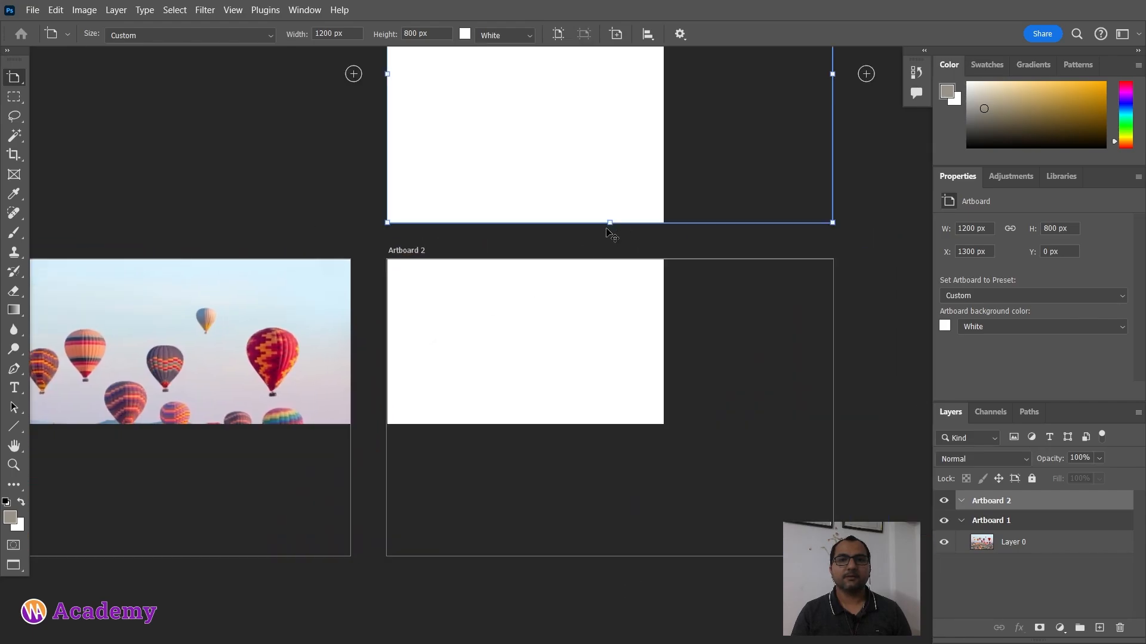
{"action": "left_click_drag", "start_coordinate": [611, 514], "coordinate": [404, 323]}
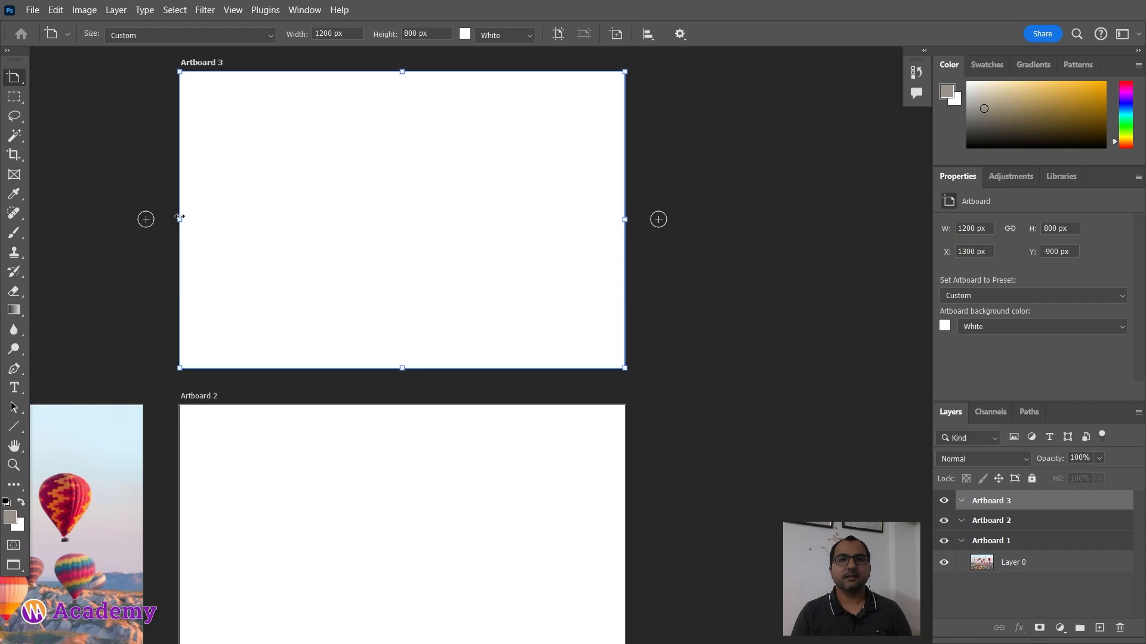
{"action": "left_click", "coordinate": [145, 220]}
{"action": "scroll", "coordinate": [279, 286], "scroll_direction": "down", "scroll_amount": 2}
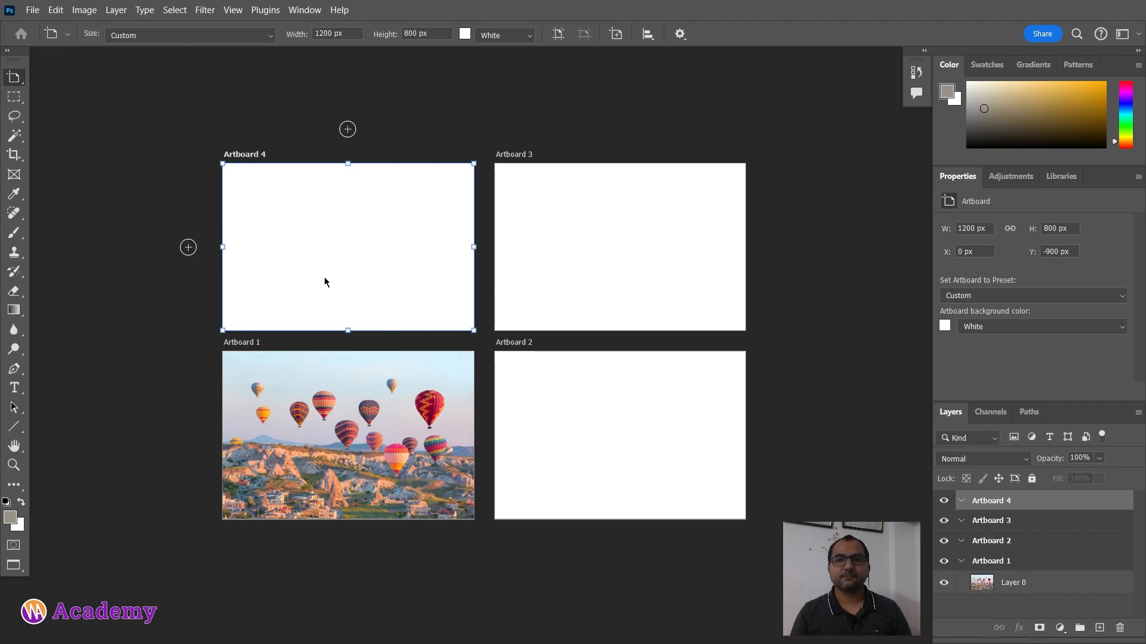
Step: Hide and reshow the first artboard and collapse and expand the artboard groups in the layer list
{"action": "left_click", "coordinate": [963, 502]}
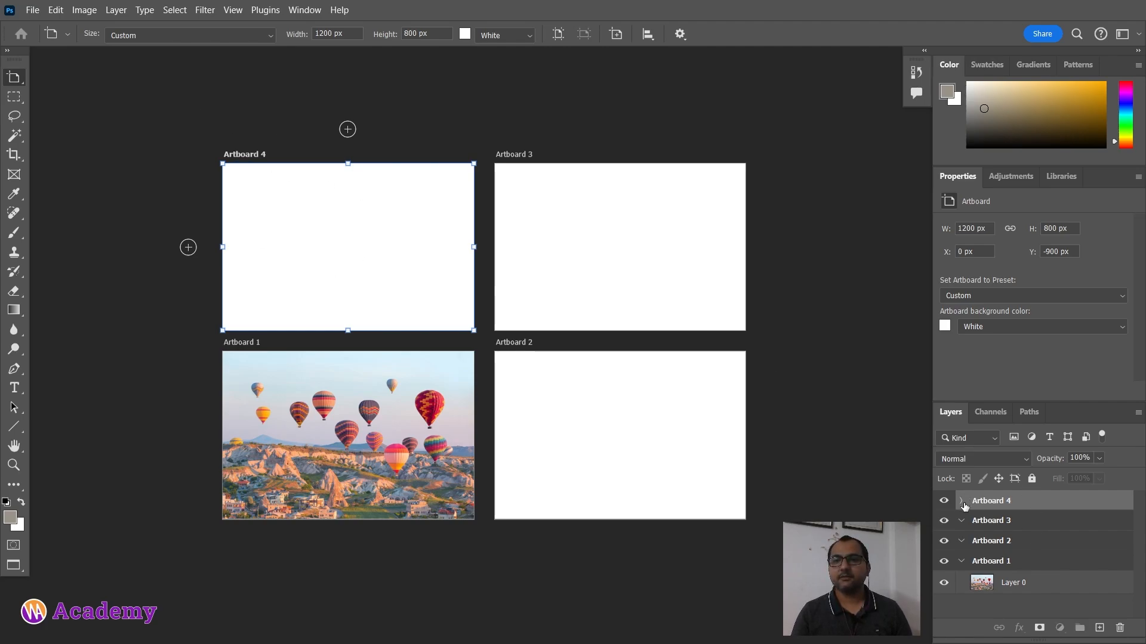
{"action": "left_click", "coordinate": [962, 502]}
{"action": "left_click", "coordinate": [943, 561]}
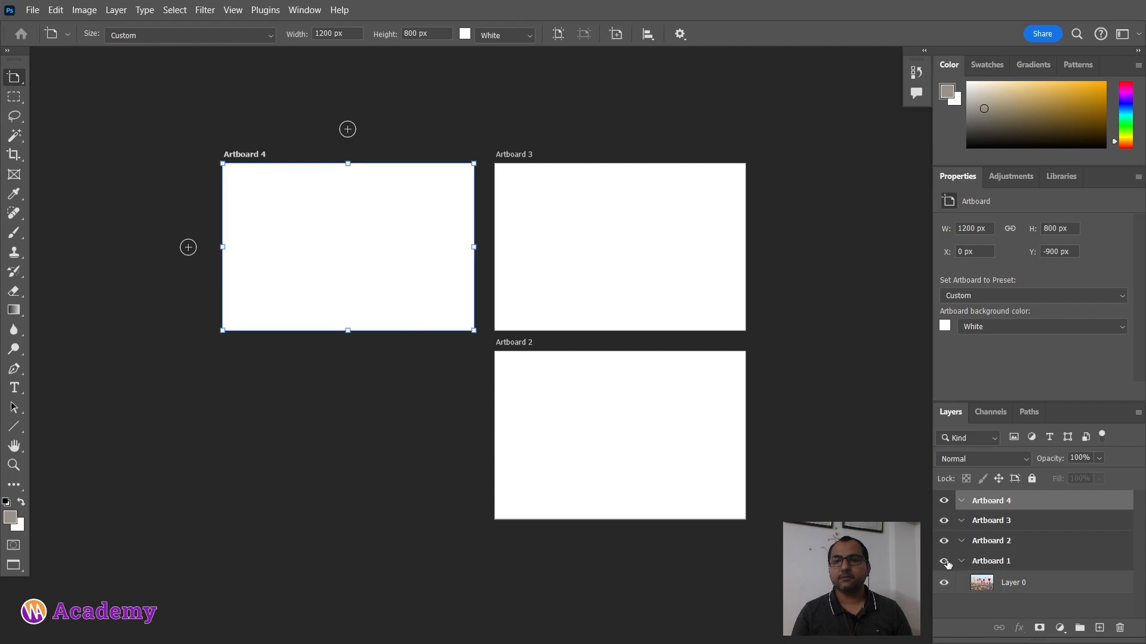
{"action": "left_click", "coordinate": [943, 561]}
{"action": "left_click", "coordinate": [967, 561]}
{"action": "left_click", "coordinate": [962, 562]}
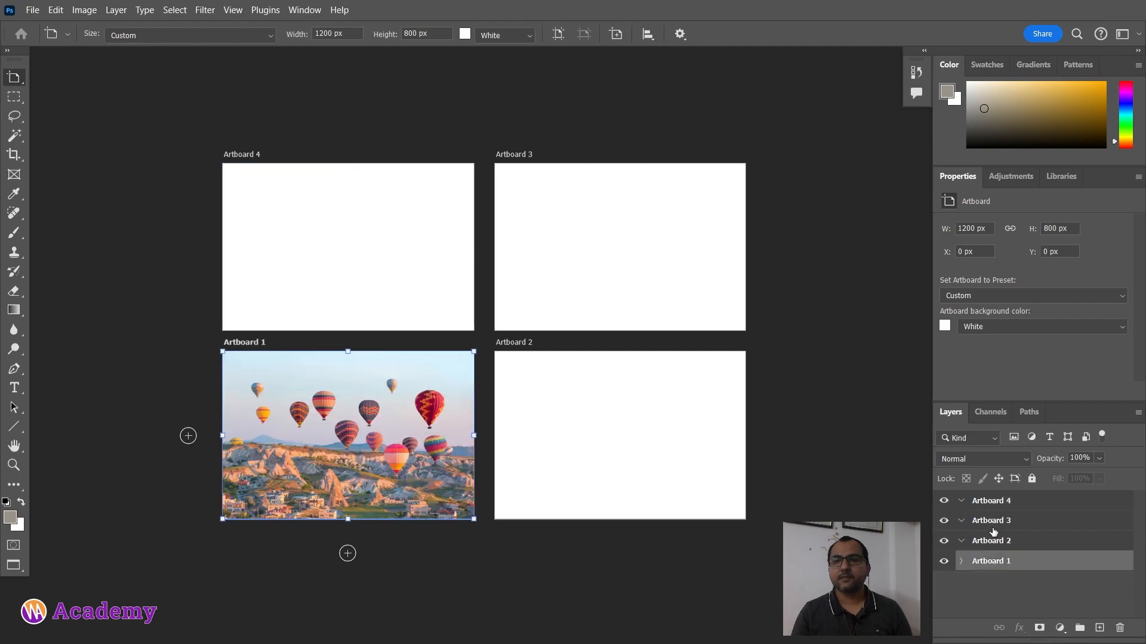
{"action": "left_click", "coordinate": [961, 562]}
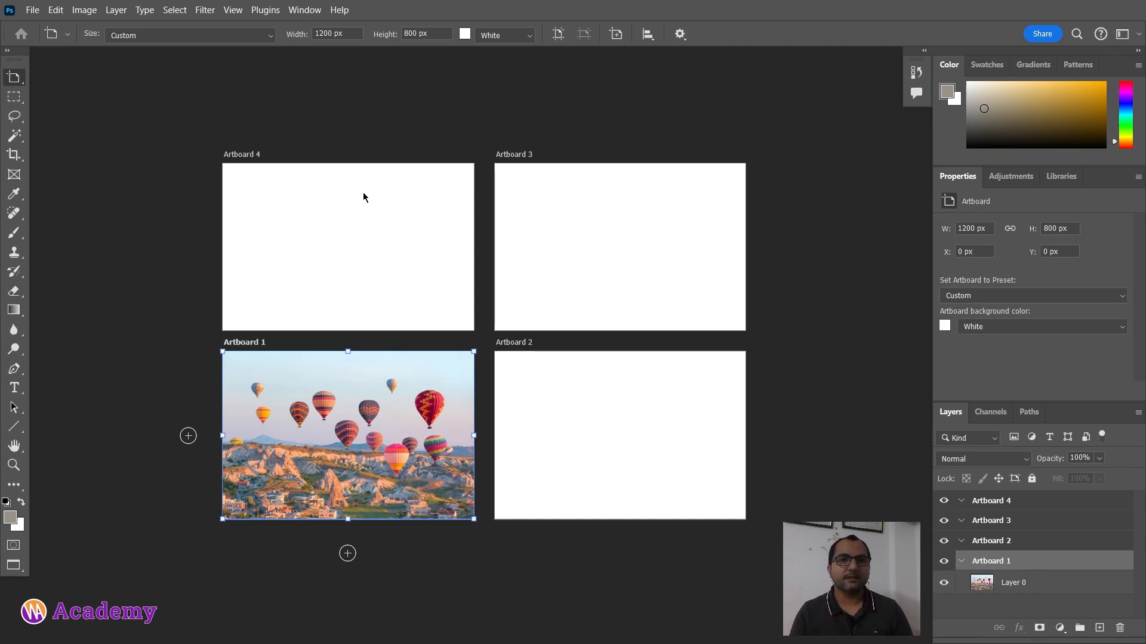
Step: Undo back through all artboard creation to the original single image layer
{"action": "left_click", "coordinate": [15, 88]}
{"action": "left_click", "coordinate": [74, 77]}
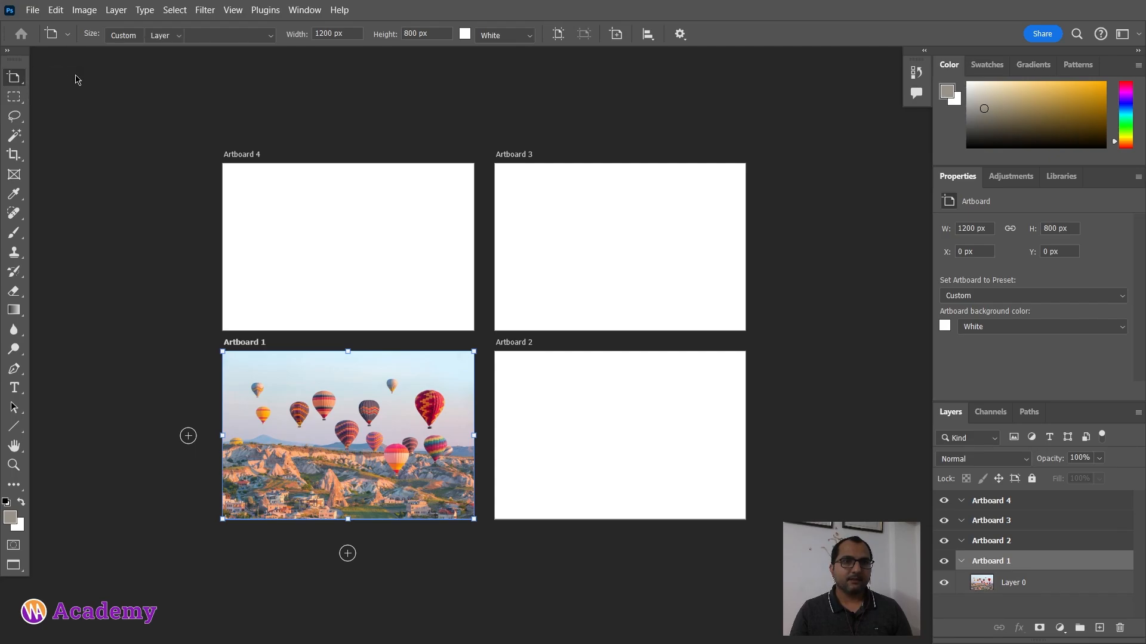
{"action": "left_click", "coordinate": [138, 133]}
{"action": "key", "text": "ctrl+z"}
{"action": "key", "text": "ctrl+z"}
{"action": "key", "text": "ctrl+z"}
{"action": "key", "text": "ctrl+z"}
{"action": "key", "text": "ctrl+z"}
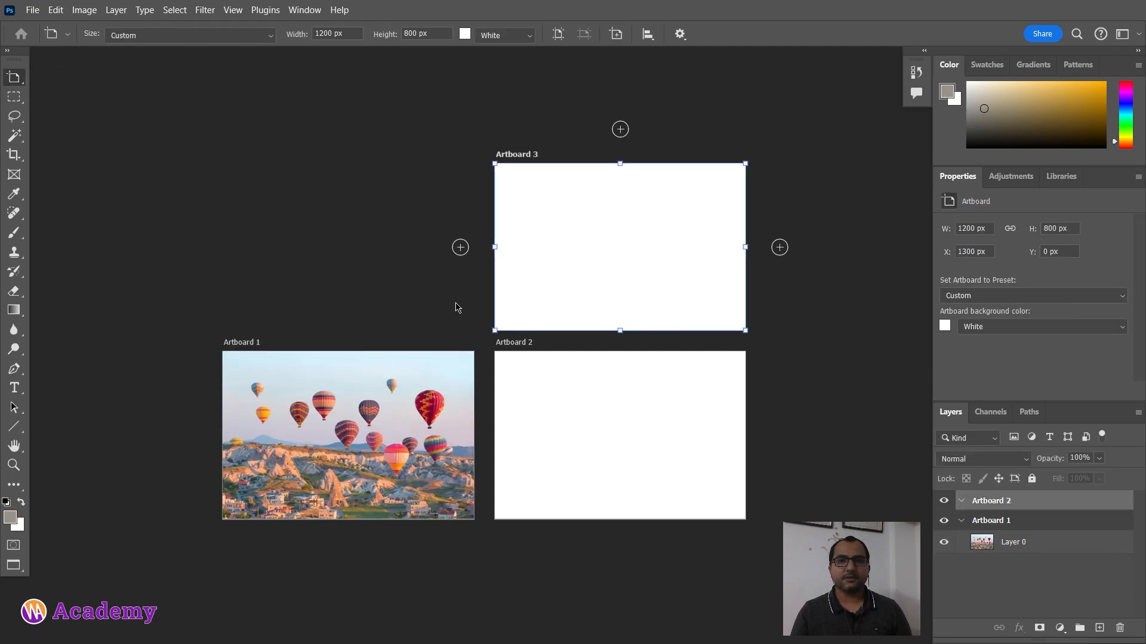
{"action": "key", "text": "ctrl+z"}
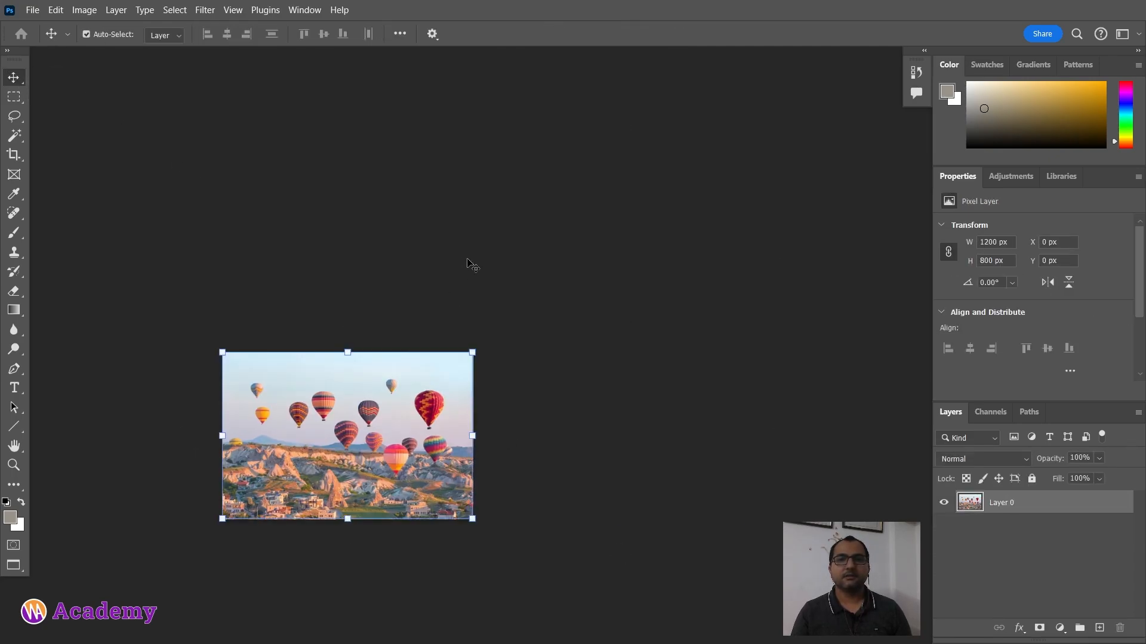
{"action": "key", "text": "ctrl+z"}
Step: Select a rectangular area around the upper balloons with the Rectangular Marquee tool
{"action": "scroll", "coordinate": [430, 275], "scroll_direction": "left", "scroll_amount": 1}
{"action": "scroll", "coordinate": [557, 306], "scroll_direction": "up", "scroll_amount": 3}
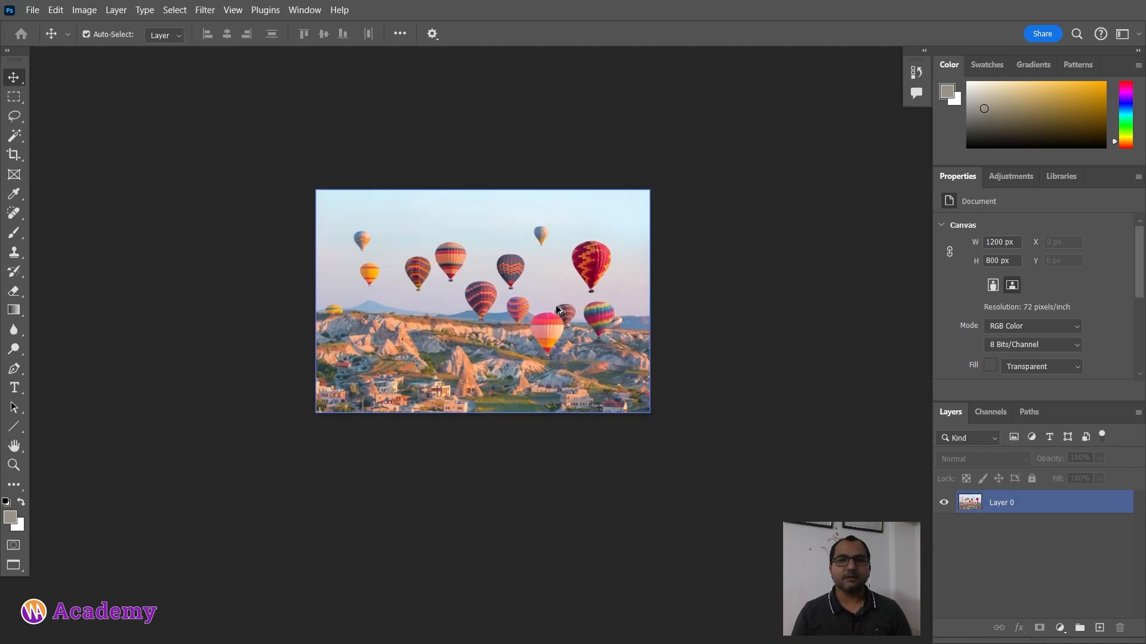
{"action": "scroll", "coordinate": [557, 307], "scroll_direction": "up", "scroll_amount": 5}
{"action": "left_click_drag", "start_coordinate": [491, 298], "coordinate": [516, 337]}
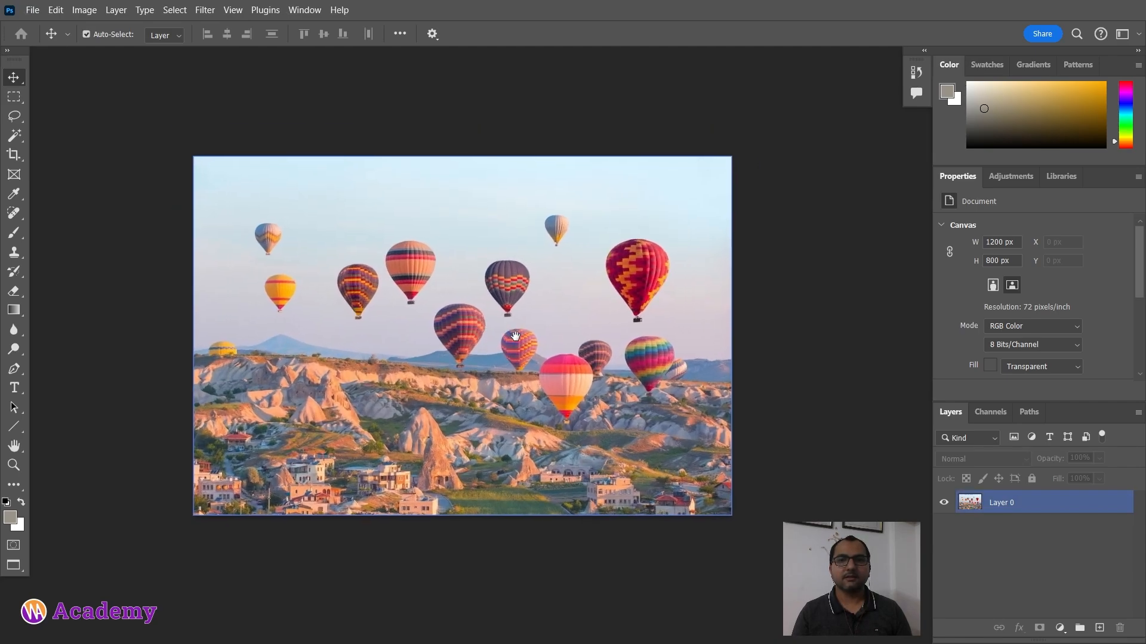
{"action": "right_click", "coordinate": [22, 80]}
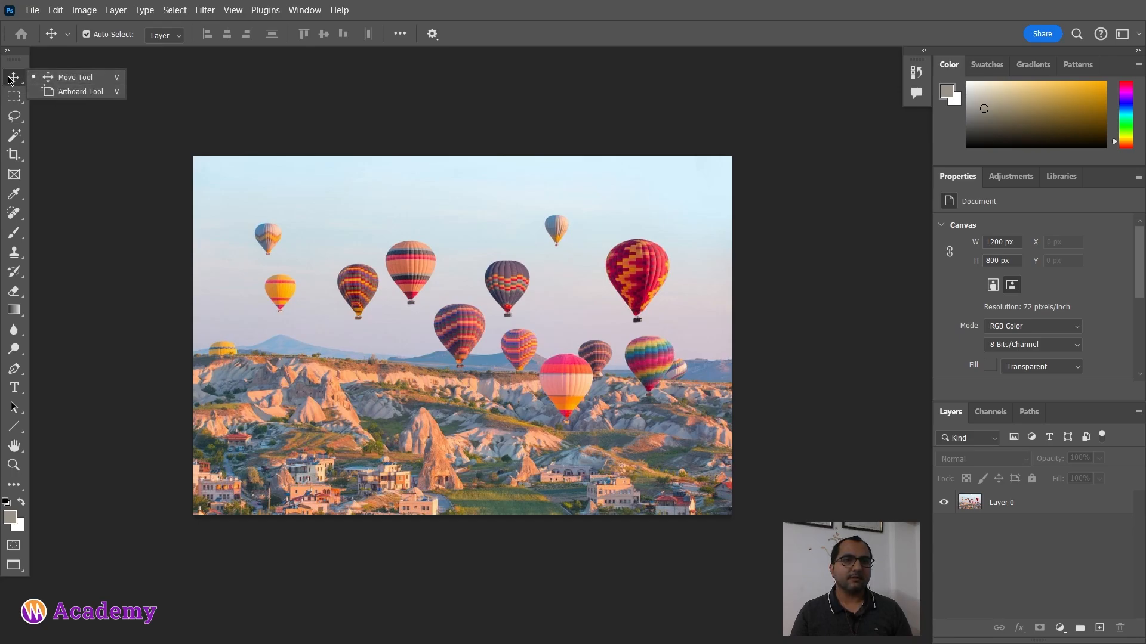
{"action": "left_click", "coordinate": [8, 78]}
{"action": "left_click", "coordinate": [11, 95]}
{"action": "right_click", "coordinate": [14, 97]}
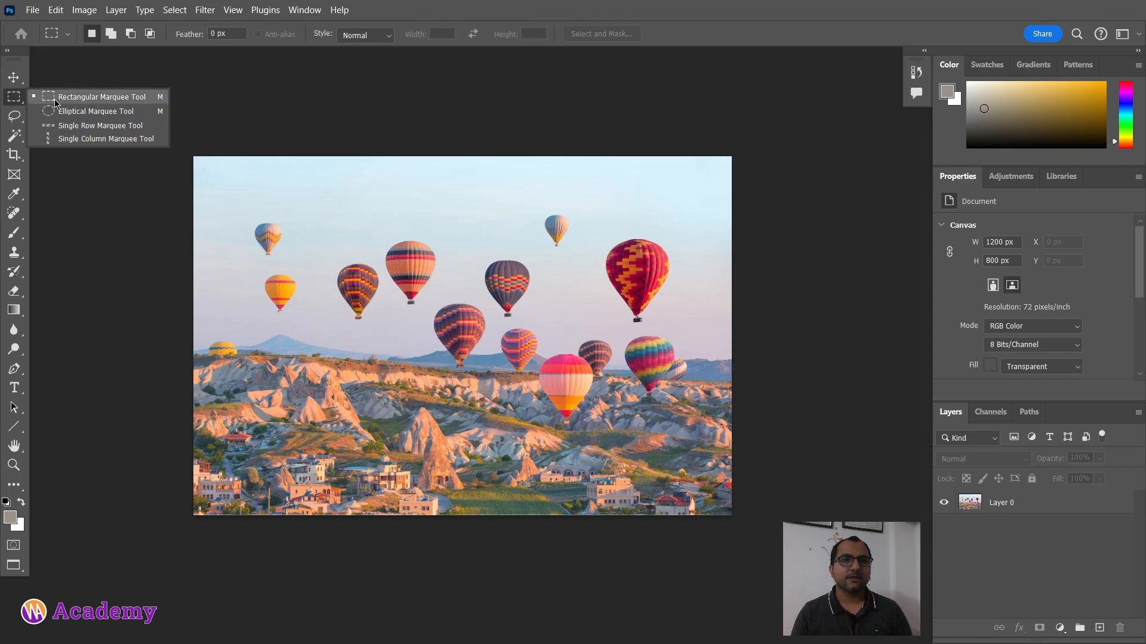
{"action": "left_click", "coordinate": [99, 97]}
{"action": "left_click_drag", "start_coordinate": [254, 215], "coordinate": [640, 380]}
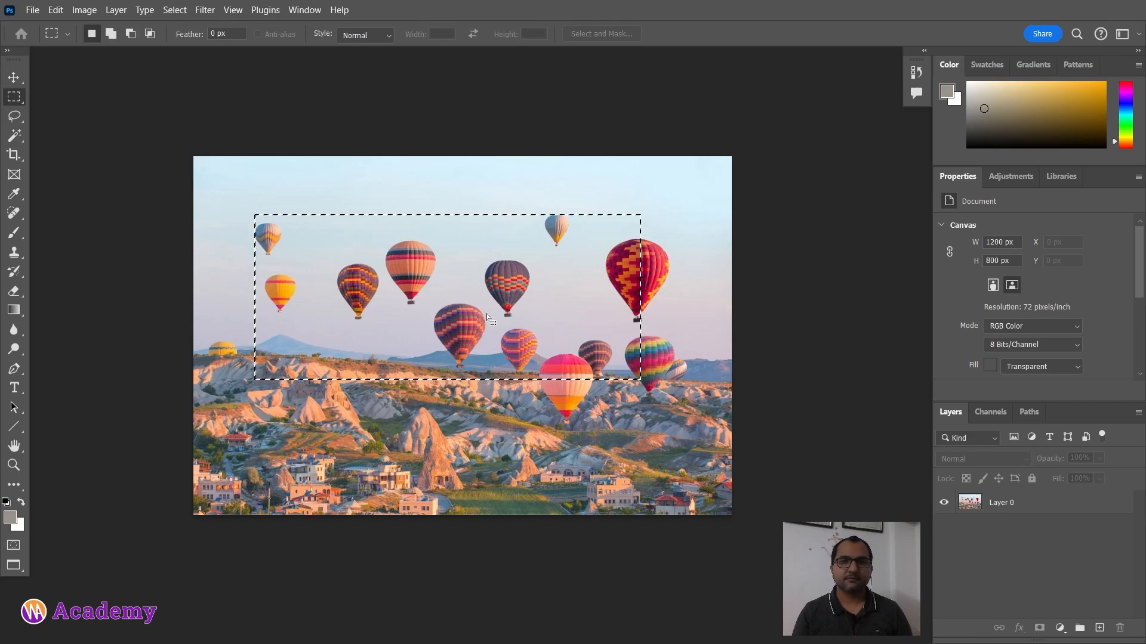
Step: Delete the selected area from the image layer, undo the deletion and deselect
{"action": "left_click", "coordinate": [996, 504]}
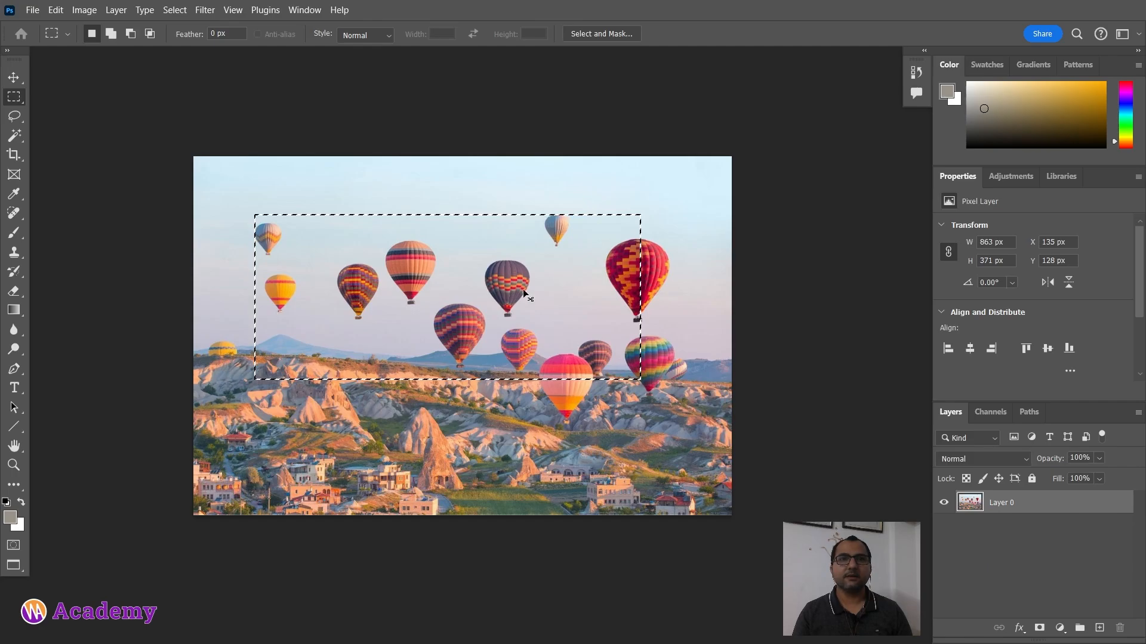
{"action": "key", "text": "Delete"}
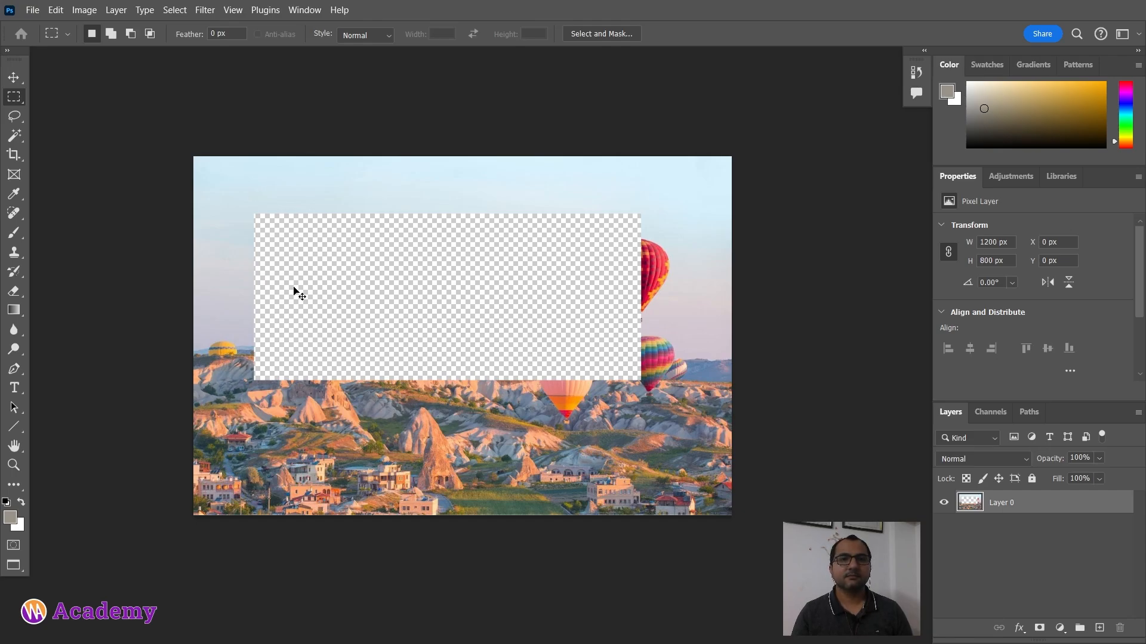
{"action": "key", "text": "ctrl+z"}
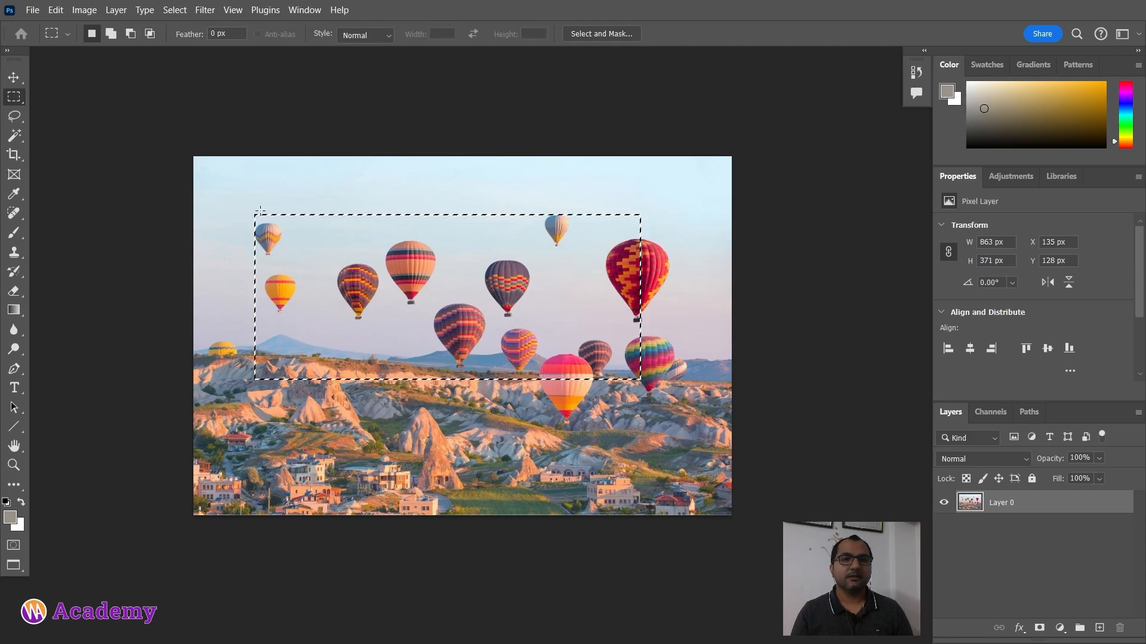
{"action": "left_click", "coordinate": [481, 411]}
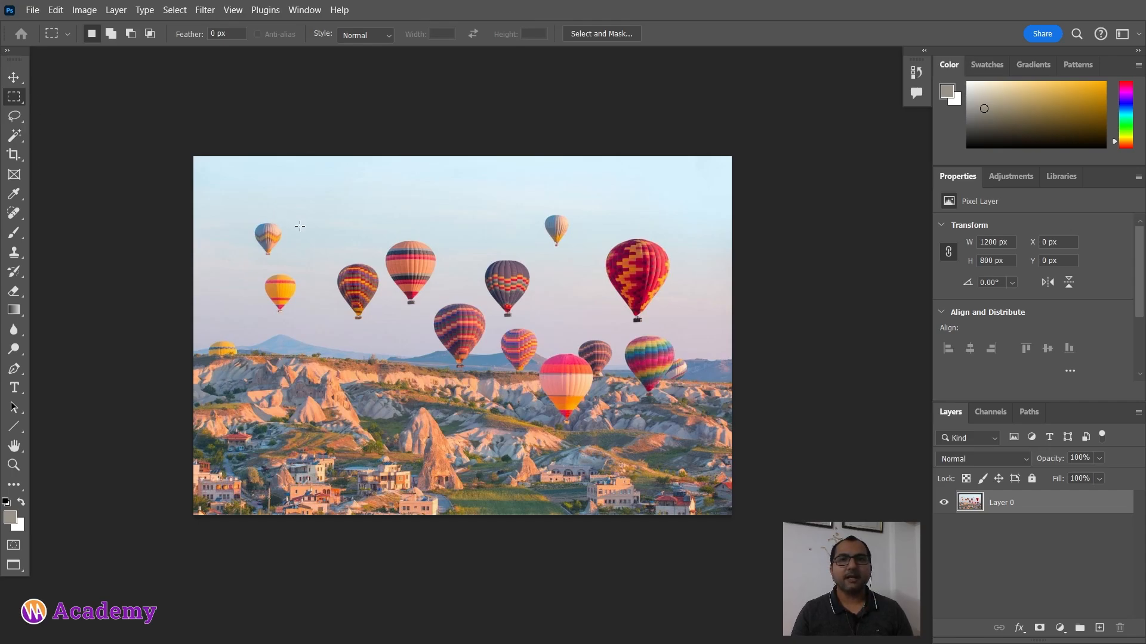
Step: Cut a square selection about 404 px wide around the left balloons, then undo the cut and deselect
{"action": "left_click_drag", "start_coordinate": [263, 213], "coordinate": [443, 393]}
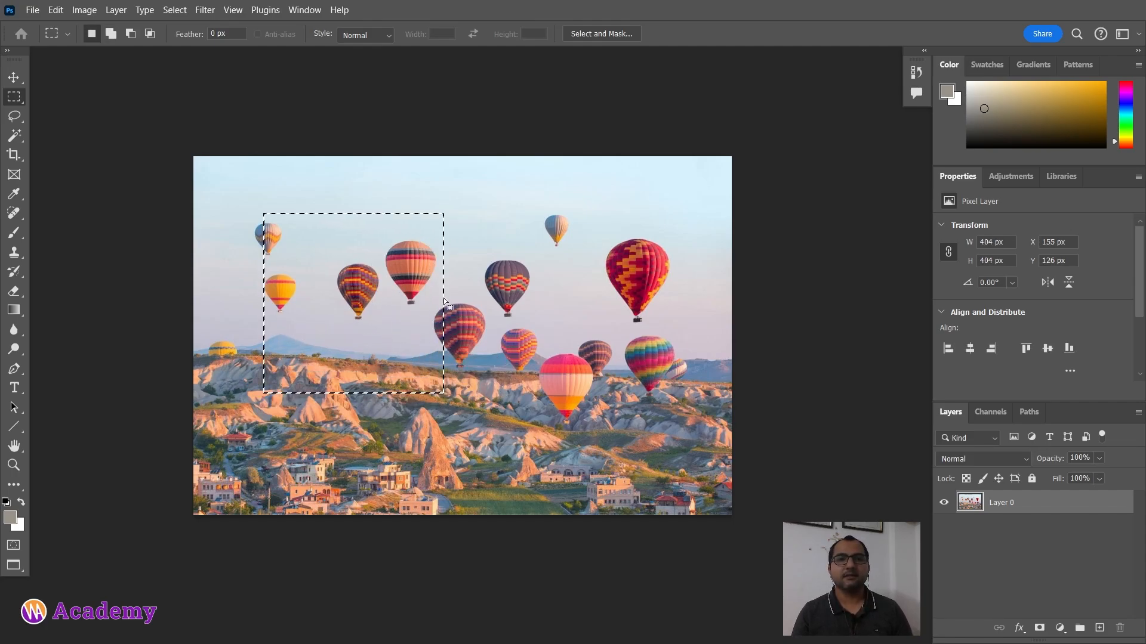
{"action": "key", "text": "ctrl+x"}
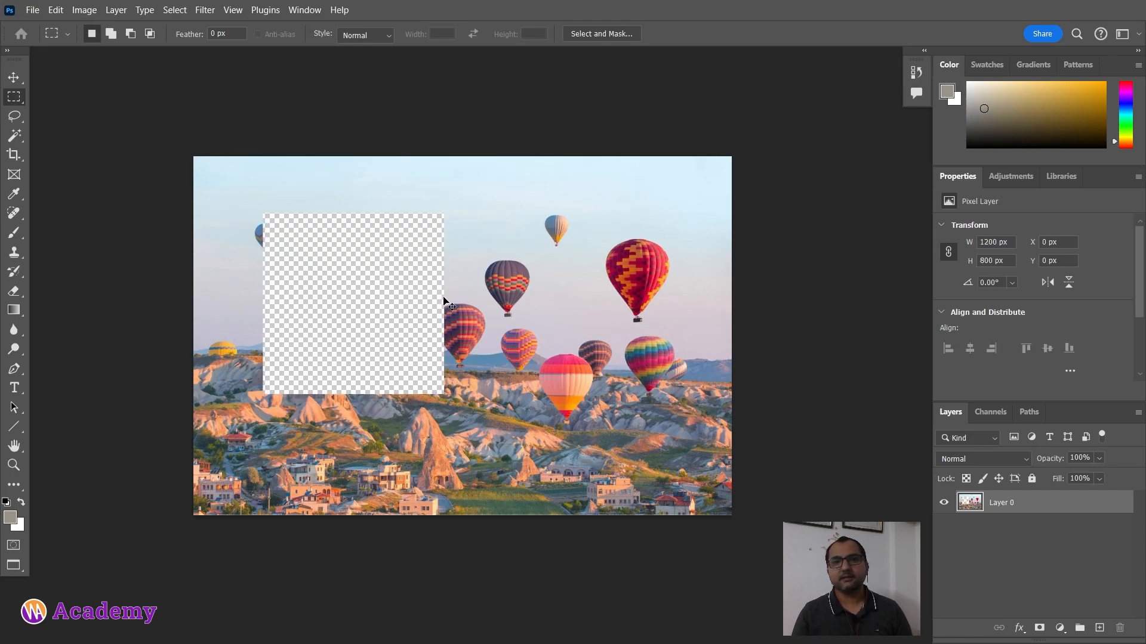
{"action": "key", "text": "ctrl+z"}
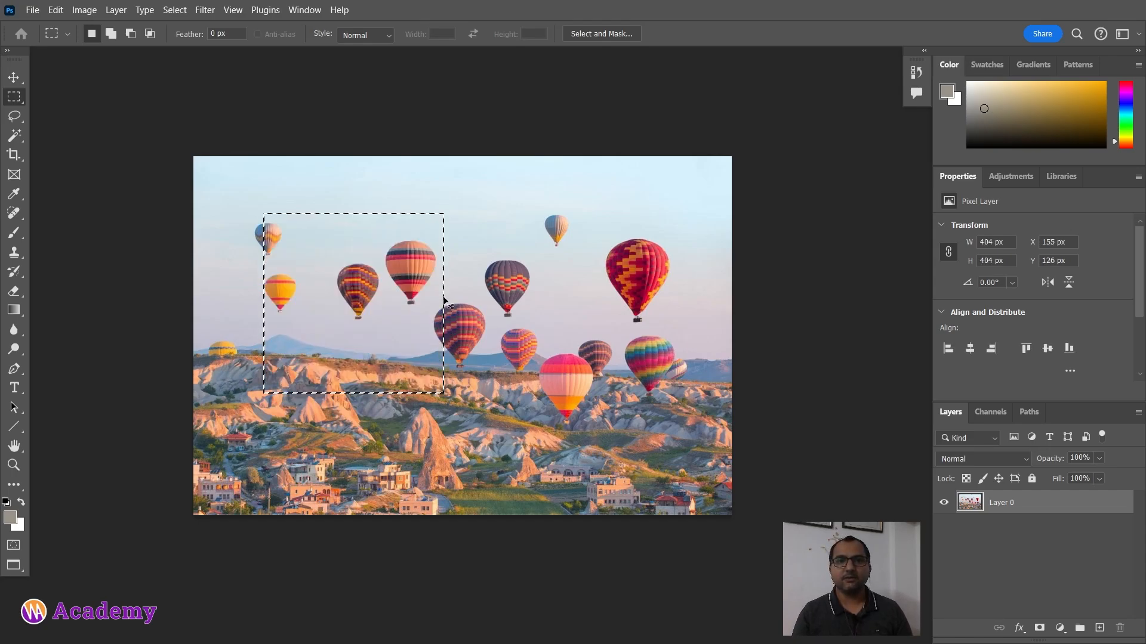
{"action": "key", "text": "ctrl+d"}
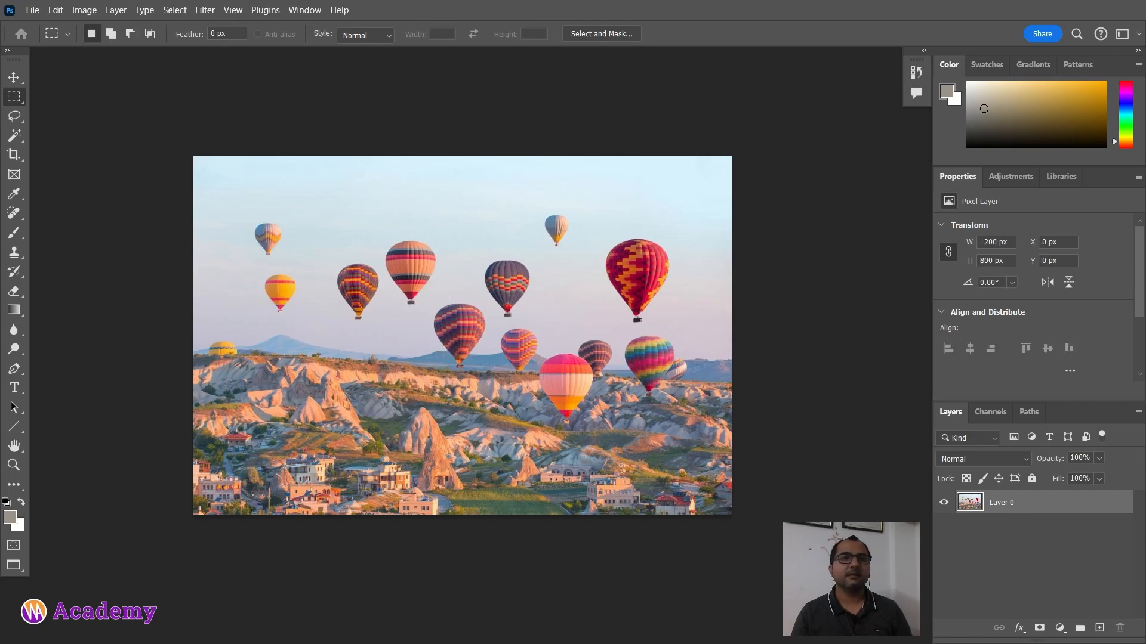
Step: Draw a circular selection about 323 px wide around two balloons with the Elliptical Marquee tool, cut it and undo the cut
{"action": "right_click", "coordinate": [18, 99]}
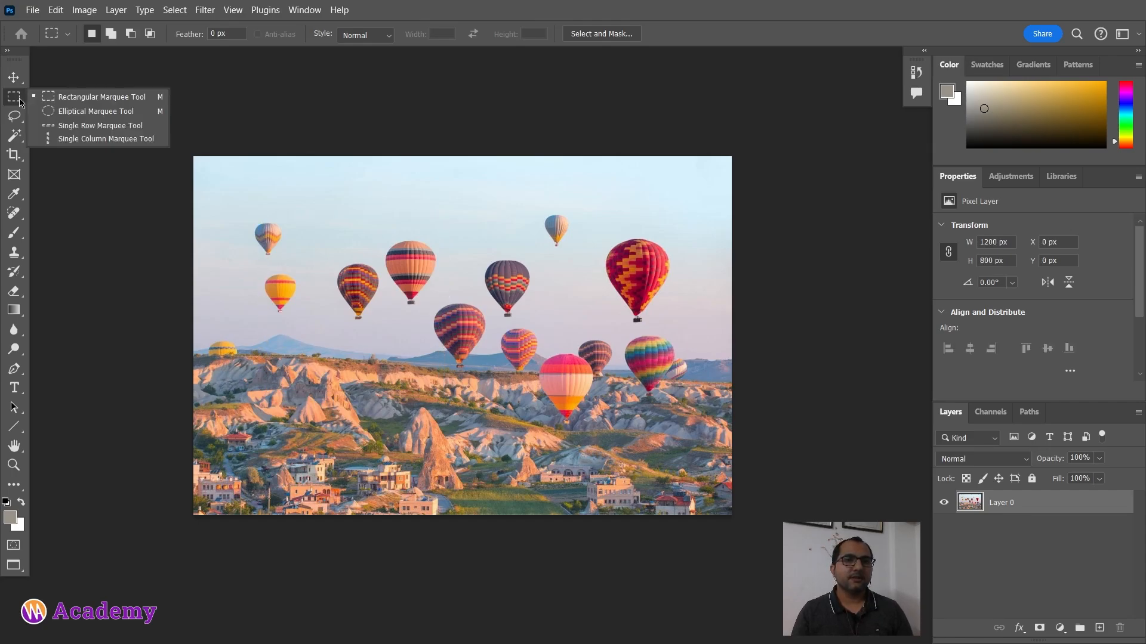
{"action": "left_click", "coordinate": [62, 114]}
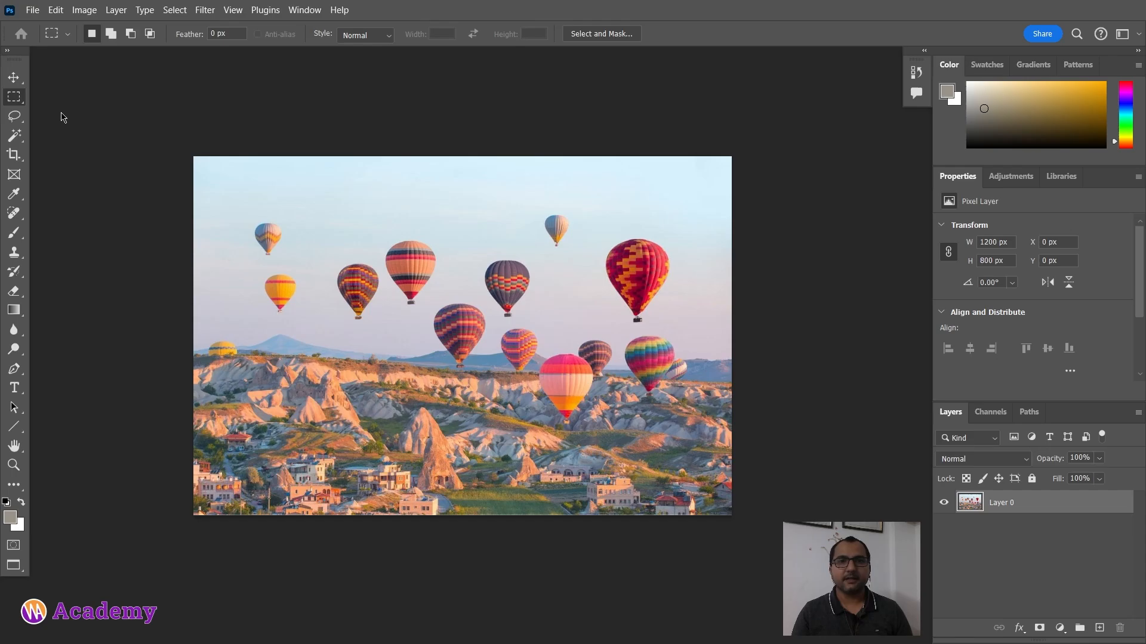
{"action": "left_click_drag", "start_coordinate": [372, 219], "coordinate": [528, 363]}
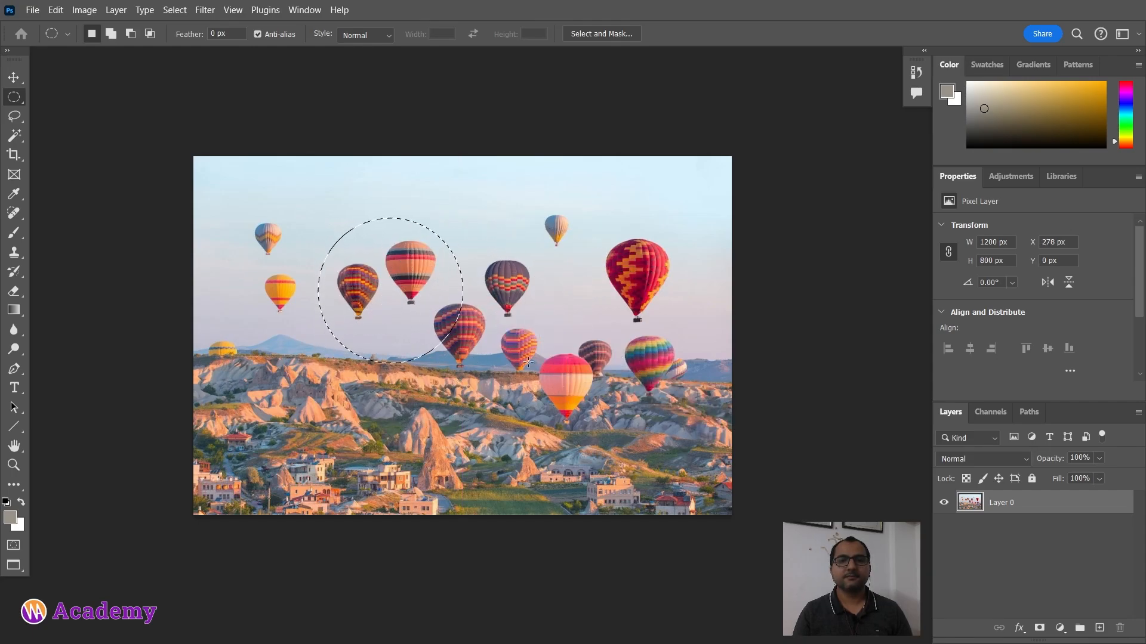
{"action": "key", "text": "ctrl+x"}
{"action": "key", "text": "ctrl+z"}
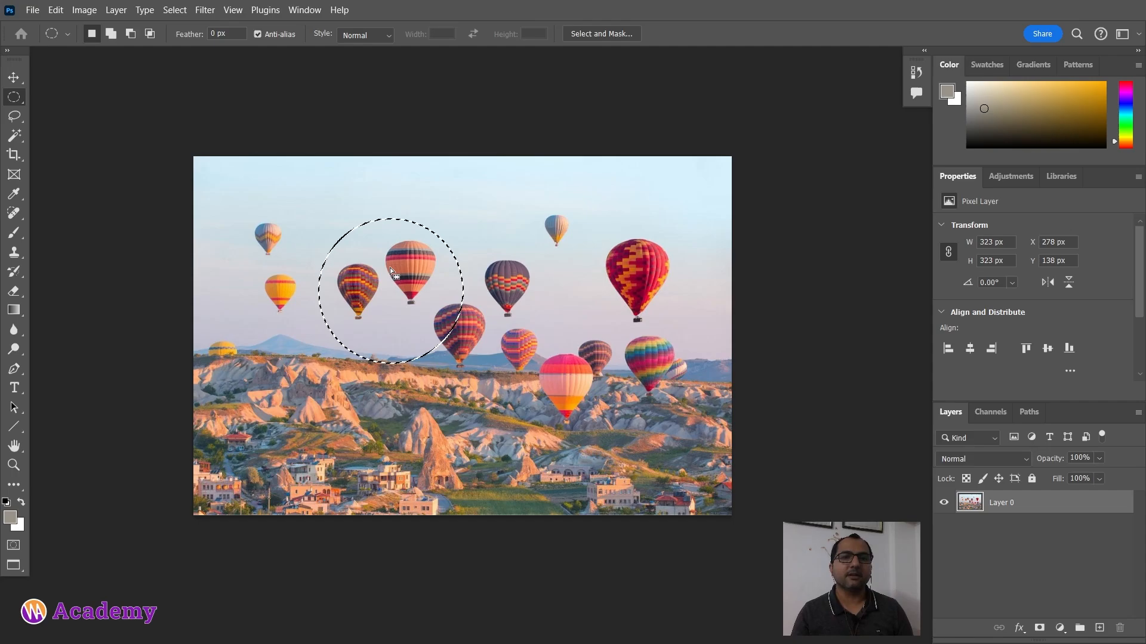
Step: Paint black inside the circular selection with the Brush tool, then undo the painting and deselect
{"action": "key", "text": "v"}
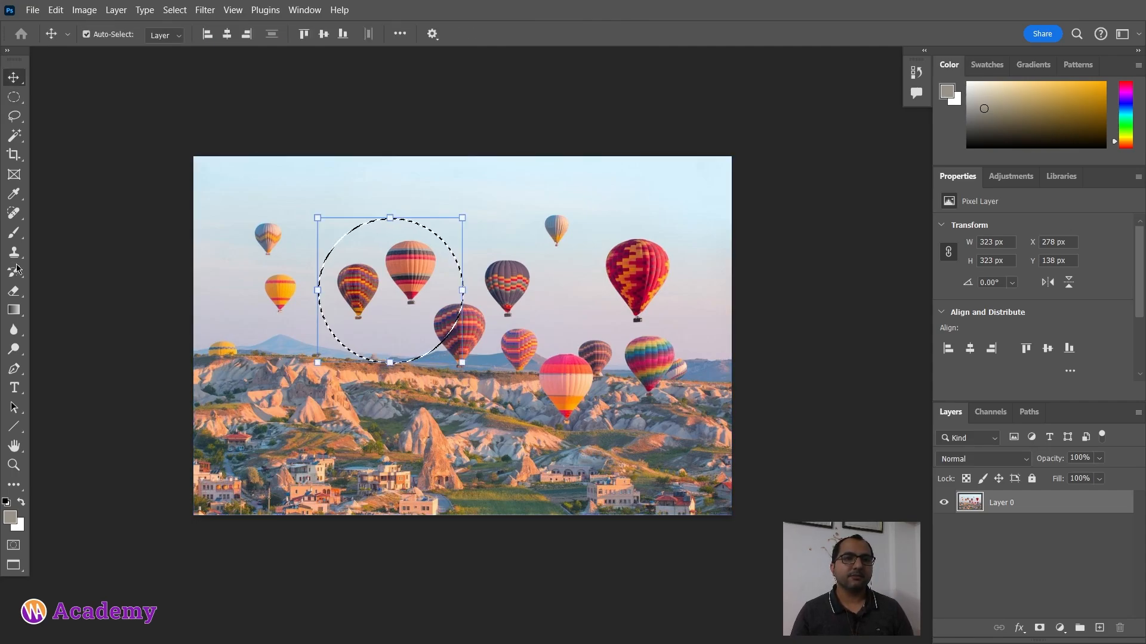
{"action": "key", "text": "b"}
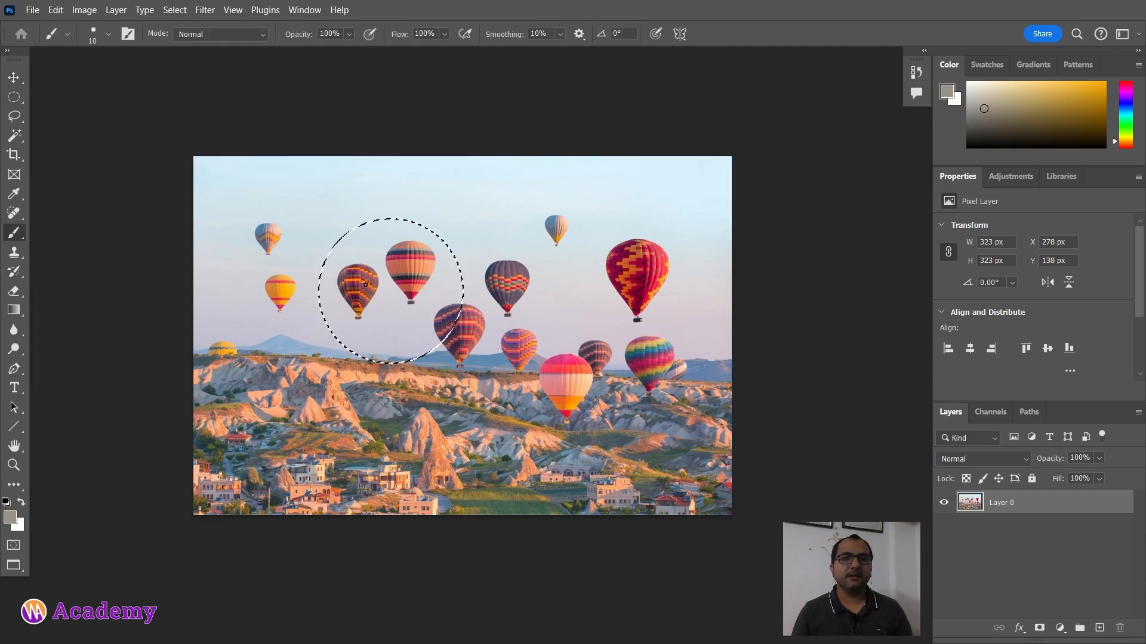
{"action": "mouse_move", "coordinate": [365, 291]}
{"action": "left_mouse_down"}
{"action": "mouse_move", "coordinate": [395, 283]}
{"action": "mouse_move", "coordinate": [353, 365]}
{"action": "mouse_move", "coordinate": [491, 288]}
{"action": "mouse_move", "coordinate": [370, 185]}
{"action": "mouse_move", "coordinate": [365, 276]}
{"action": "mouse_move", "coordinate": [386, 218]}
{"action": "mouse_move", "coordinate": [404, 283]}
{"action": "mouse_move", "coordinate": [482, 270]}
{"action": "mouse_move", "coordinate": [476, 317]}
{"action": "left_mouse_up"}
{"action": "key", "text": "d"}
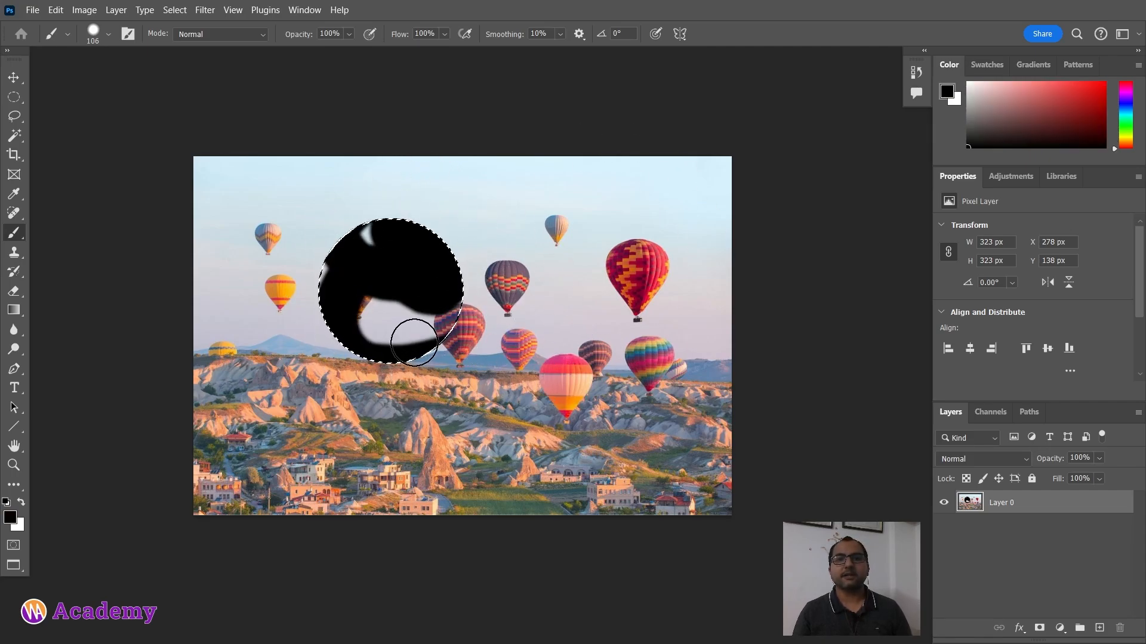
{"action": "mouse_move", "coordinate": [415, 342]}
{"action": "left_mouse_down"}
{"action": "mouse_move", "coordinate": [416, 407]}
{"action": "mouse_move", "coordinate": [451, 373]}
{"action": "left_mouse_up"}
{"action": "key", "text": "Delete"}
{"action": "key", "text": "ctrl+z"}
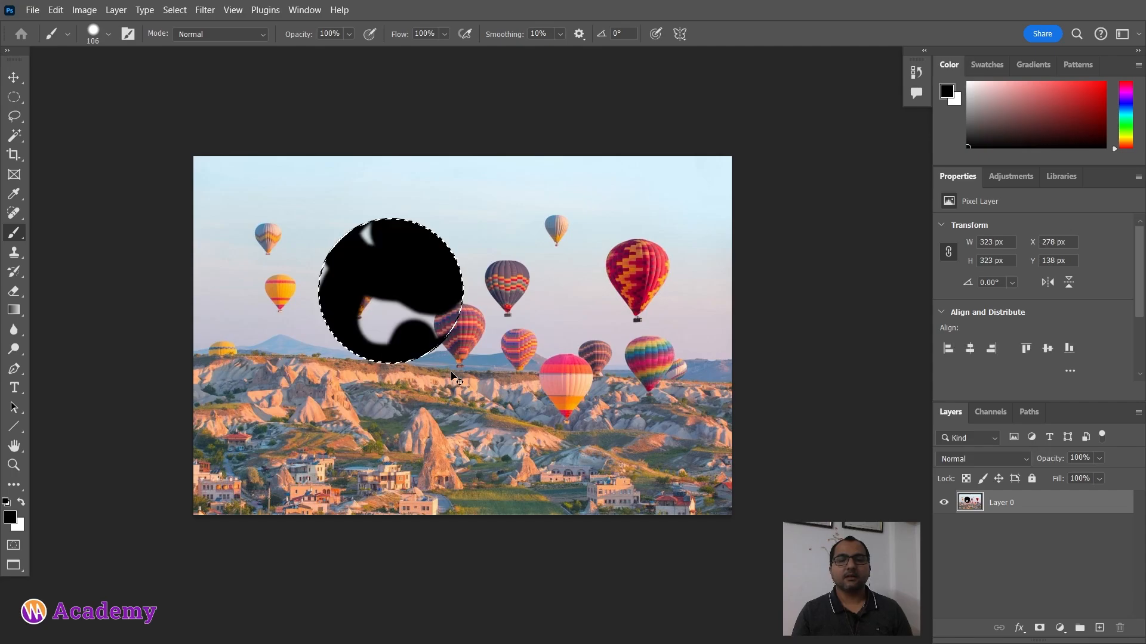
{"action": "key", "text": "ctrl+z"}
{"action": "key", "text": "ctrl+z"}
{"action": "key", "text": "ctrl+d"}
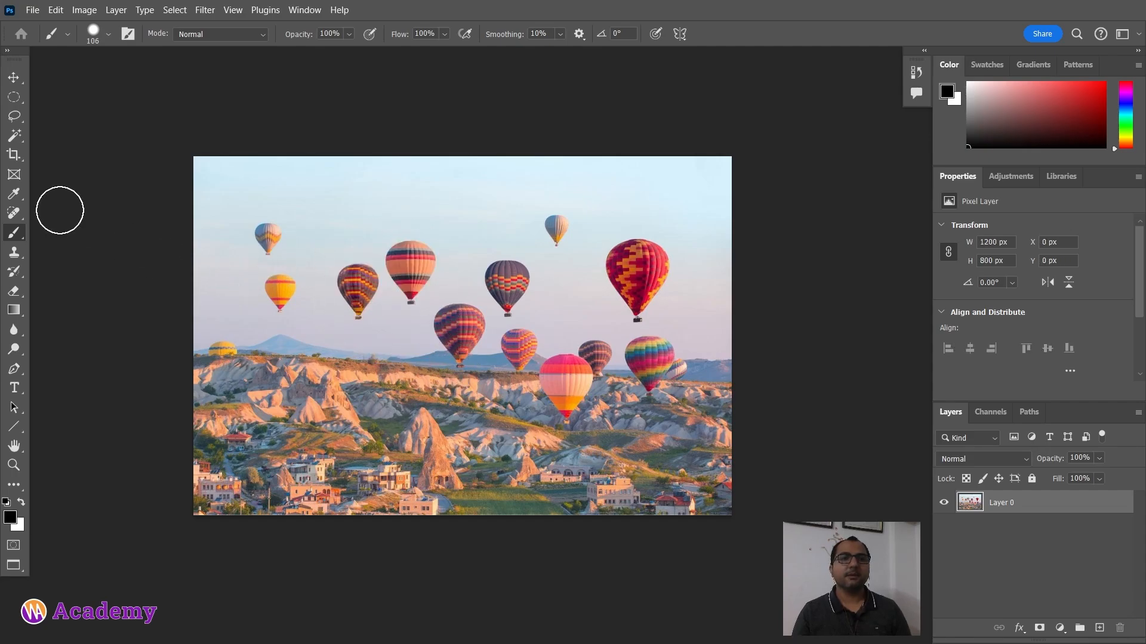
Step: Switch to the Single Row Marquee tool
{"action": "left_click", "coordinate": [15, 99]}
{"action": "right_click", "coordinate": [15, 99]}
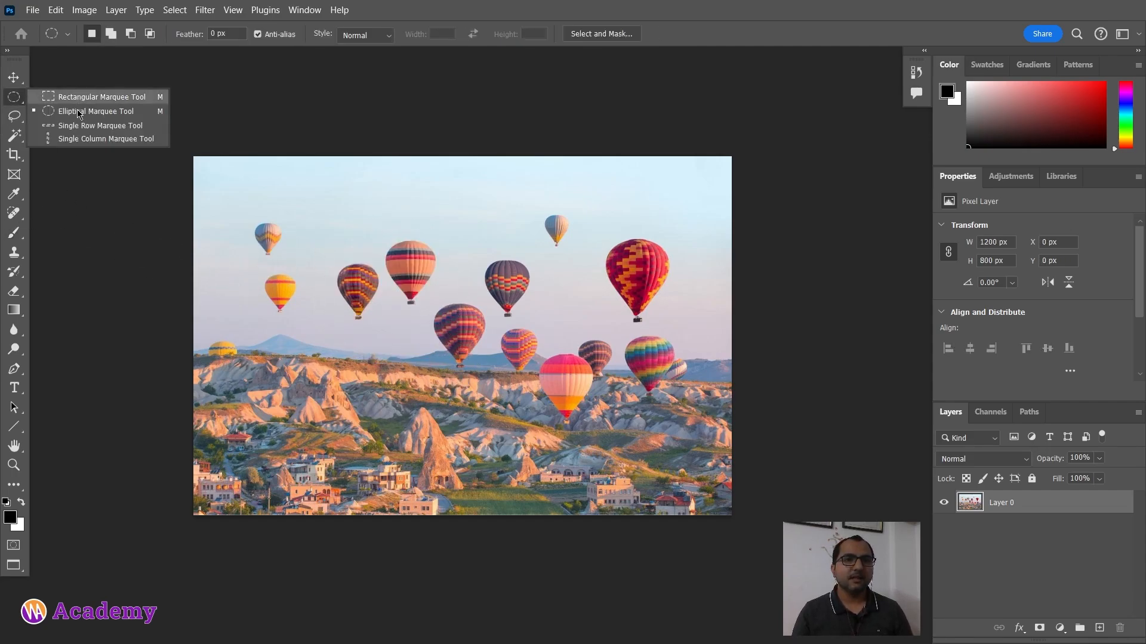
{"action": "left_click", "coordinate": [77, 126]}
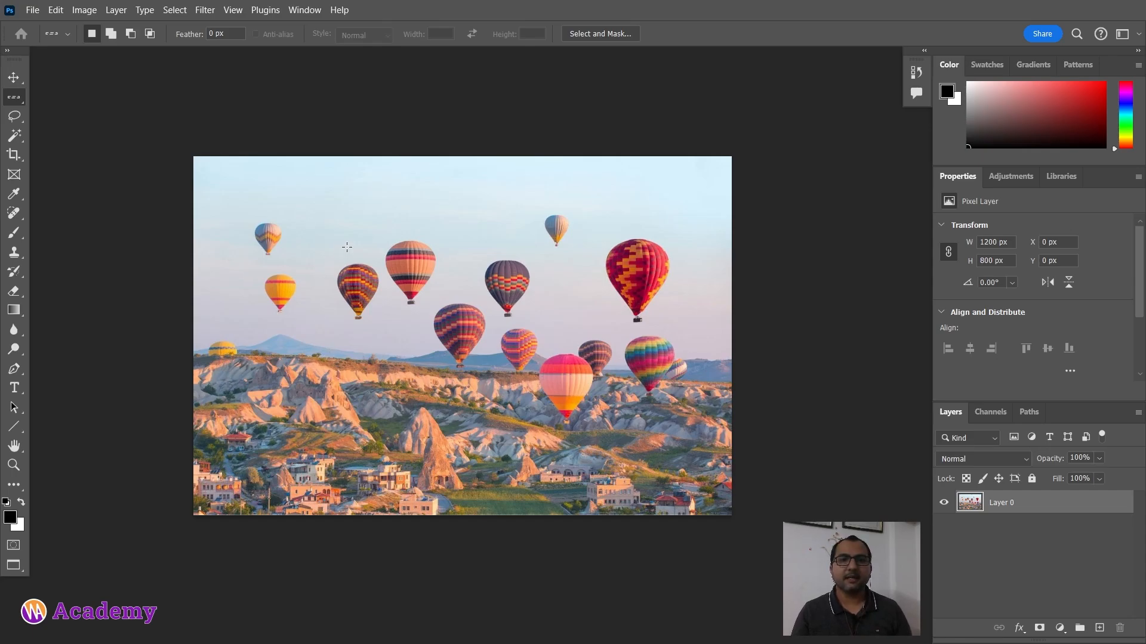
Step: Delete a one-pixel row across the sky near the top with the Single Row Marquee tool, then deselect
{"action": "left_click", "coordinate": [348, 200]}
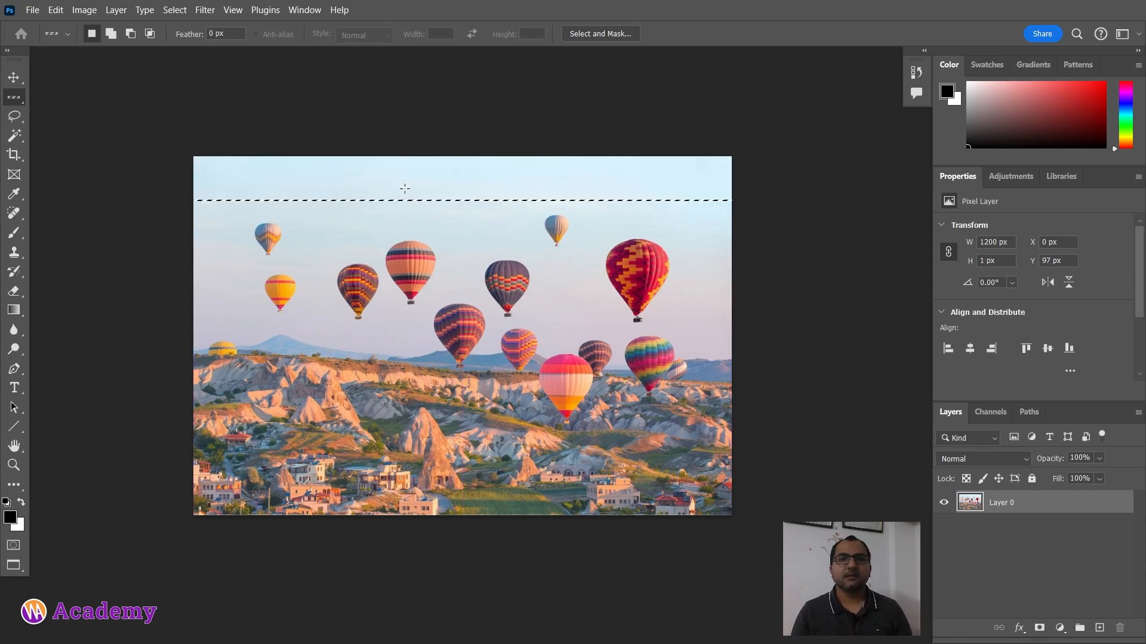
{"action": "scroll", "coordinate": [308, 226], "scroll_direction": "up", "scroll_amount": 1, "text": "alt"}
{"action": "scroll", "coordinate": [307, 226], "scroll_direction": "up", "scroll_amount": 6, "text": "alt"}
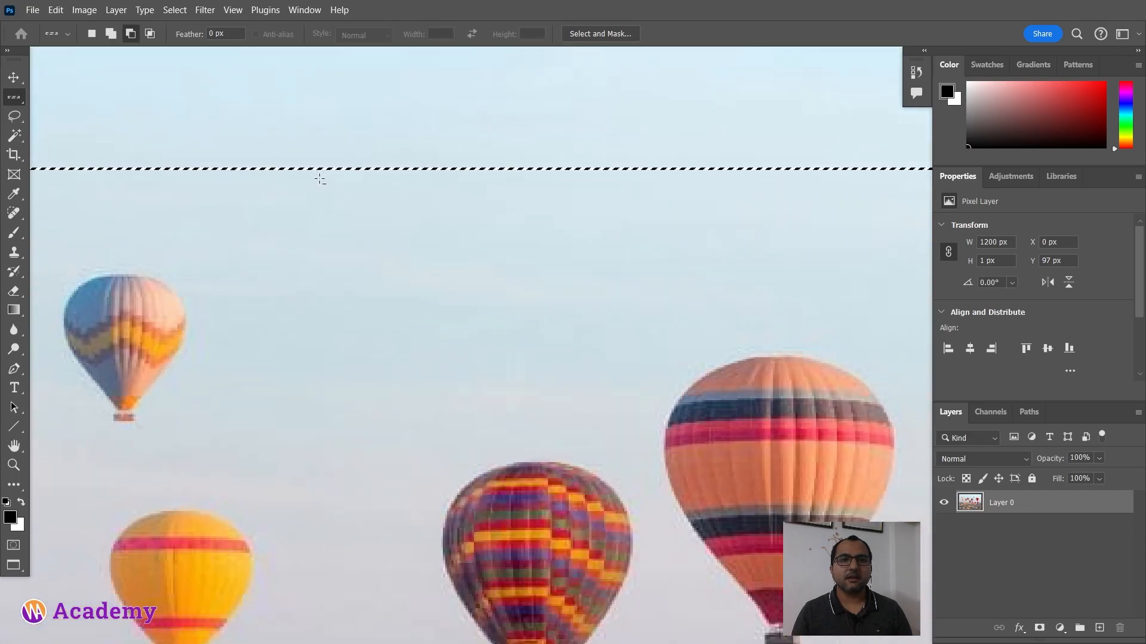
{"action": "scroll", "coordinate": [328, 155], "scroll_direction": "up", "scroll_amount": 3, "text": "alt"}
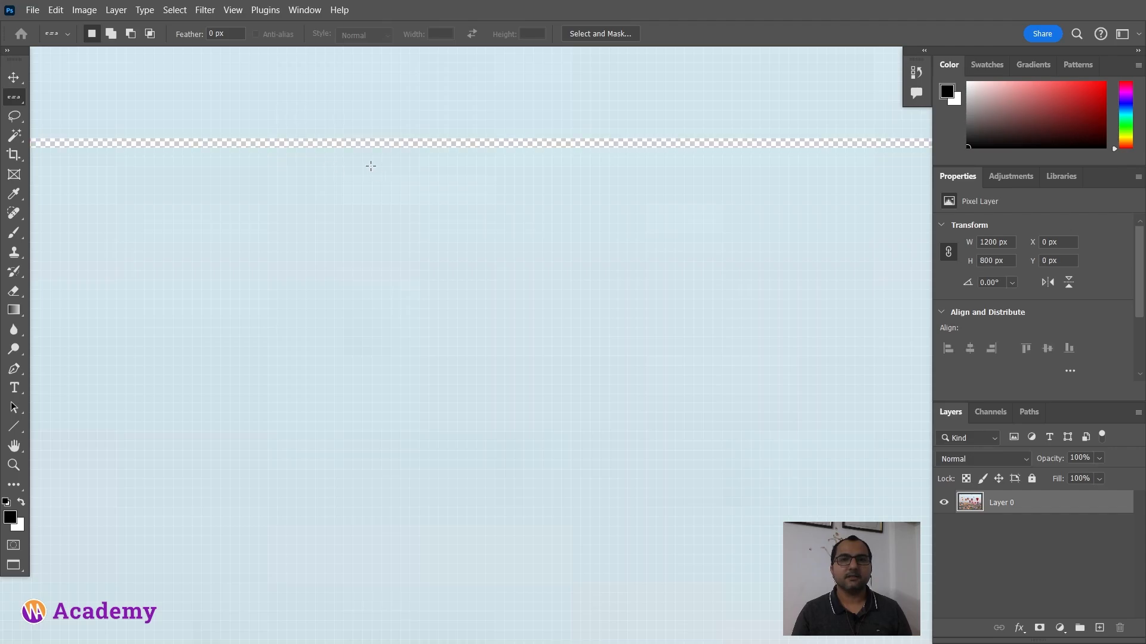
{"action": "scroll", "coordinate": [367, 191], "scroll_direction": "down", "scroll_amount": 5, "text": "alt"}
{"action": "scroll", "coordinate": [367, 194], "scroll_direction": "down", "scroll_amount": 3, "text": "alt"}
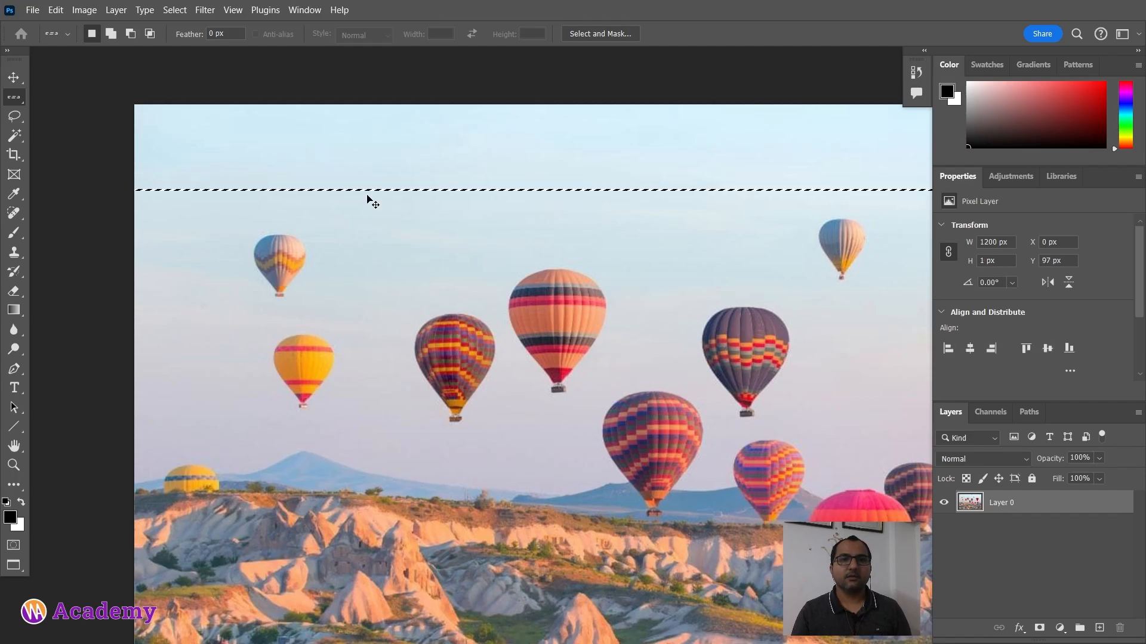
{"action": "key", "text": "ctrl+d"}
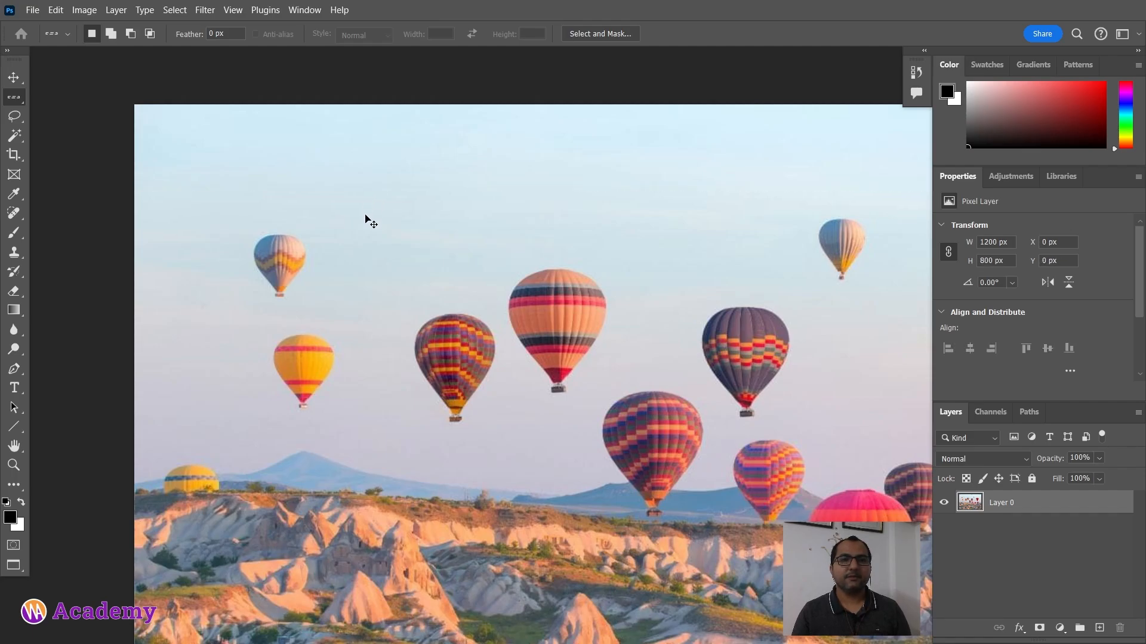
{"action": "key", "text": "ctrl+z"}
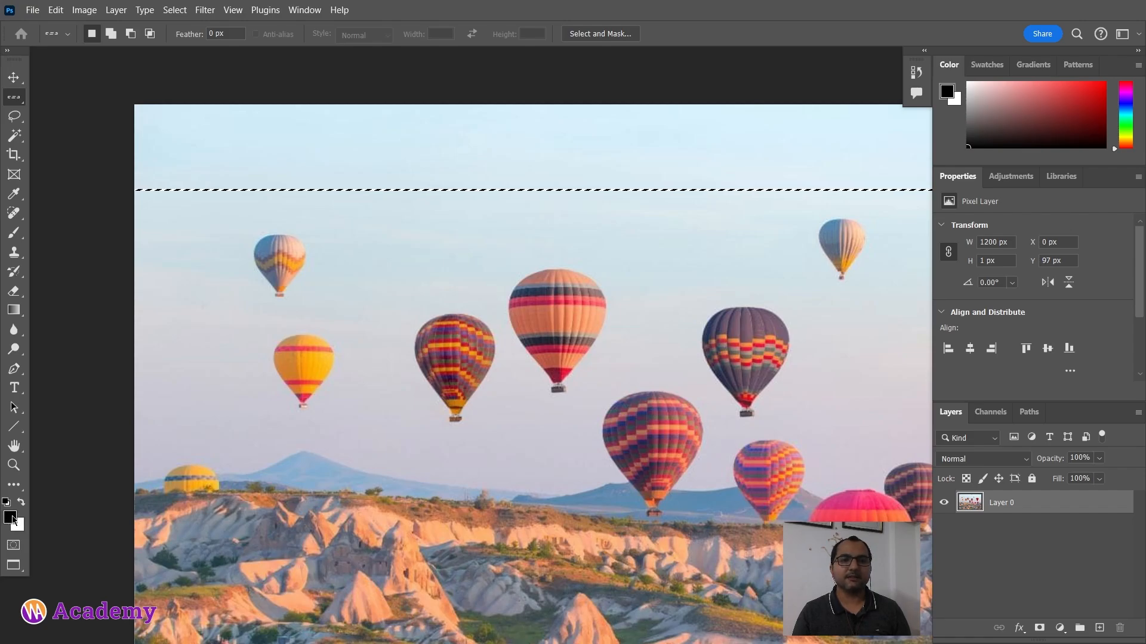
{"action": "left_click_drag", "start_coordinate": [533, 293], "coordinate": [432, 268]}
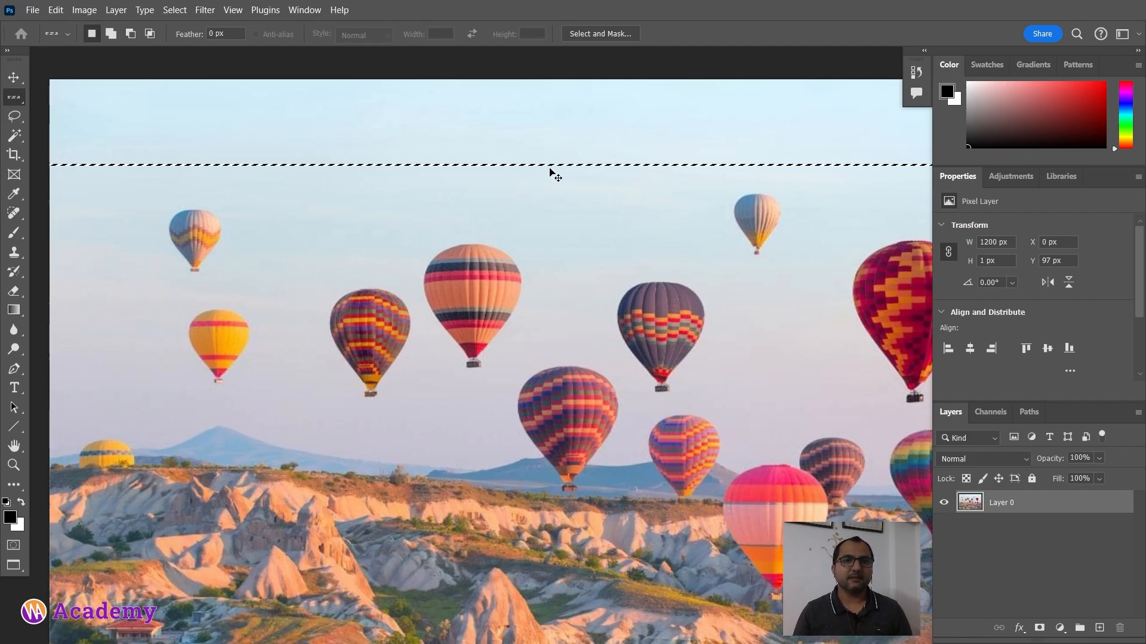
{"action": "key", "text": "ctrl+d"}
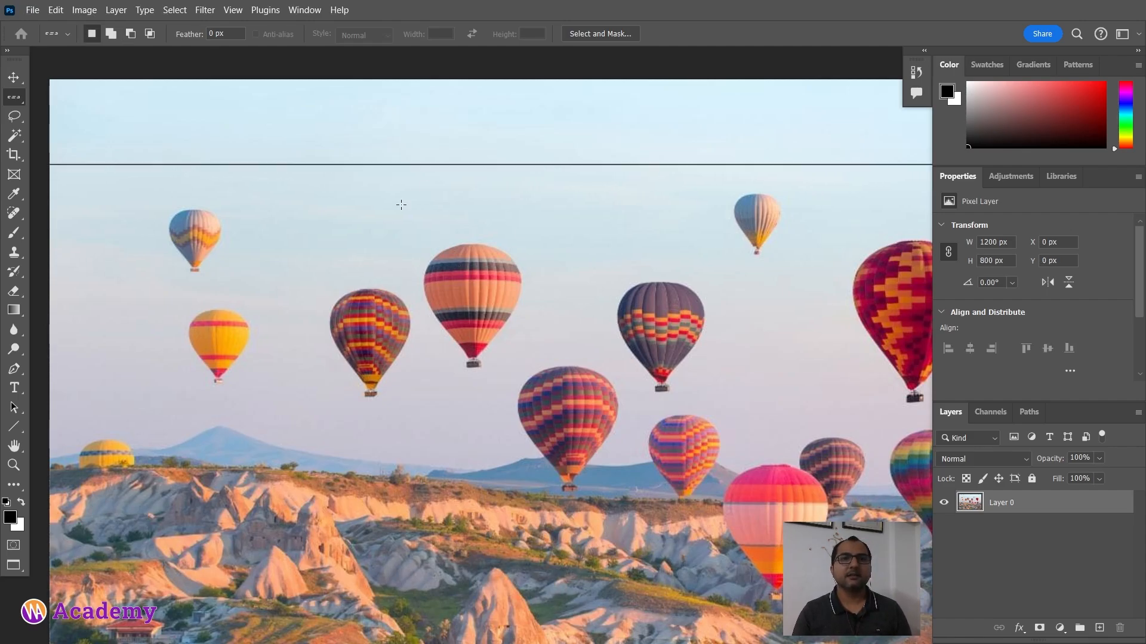
Step: Select another single-pixel row higher in the sky, then deselect it
{"action": "scroll", "coordinate": [546, 245], "scroll_direction": "down", "scroll_amount": 2}
{"action": "left_click_drag", "start_coordinate": [637, 287], "coordinate": [545, 238]}
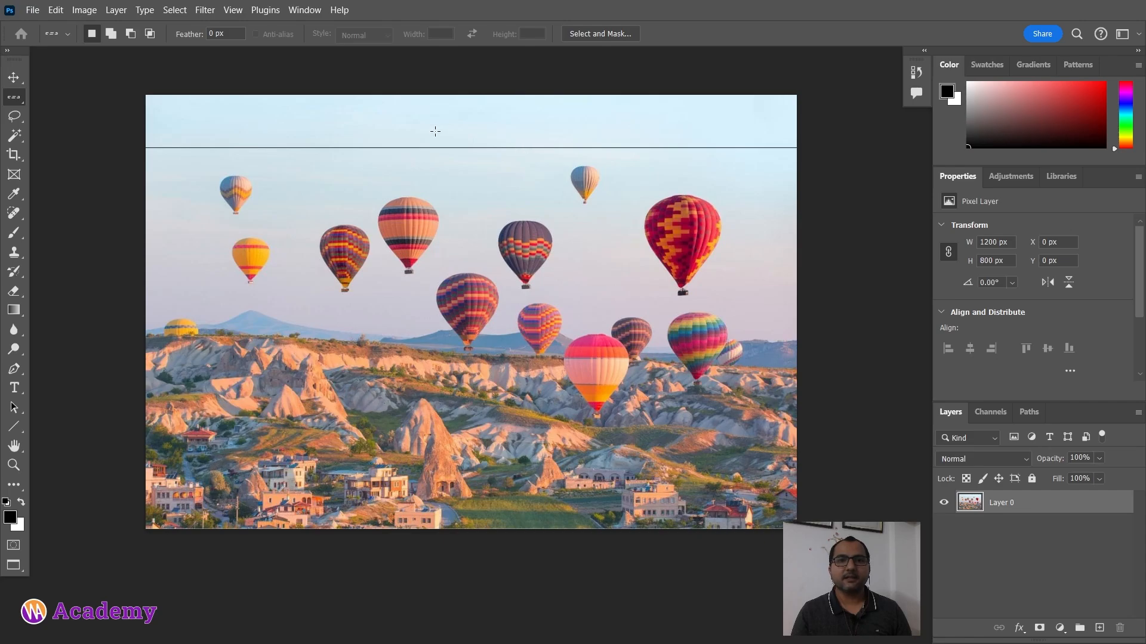
{"action": "left_click", "coordinate": [346, 123]}
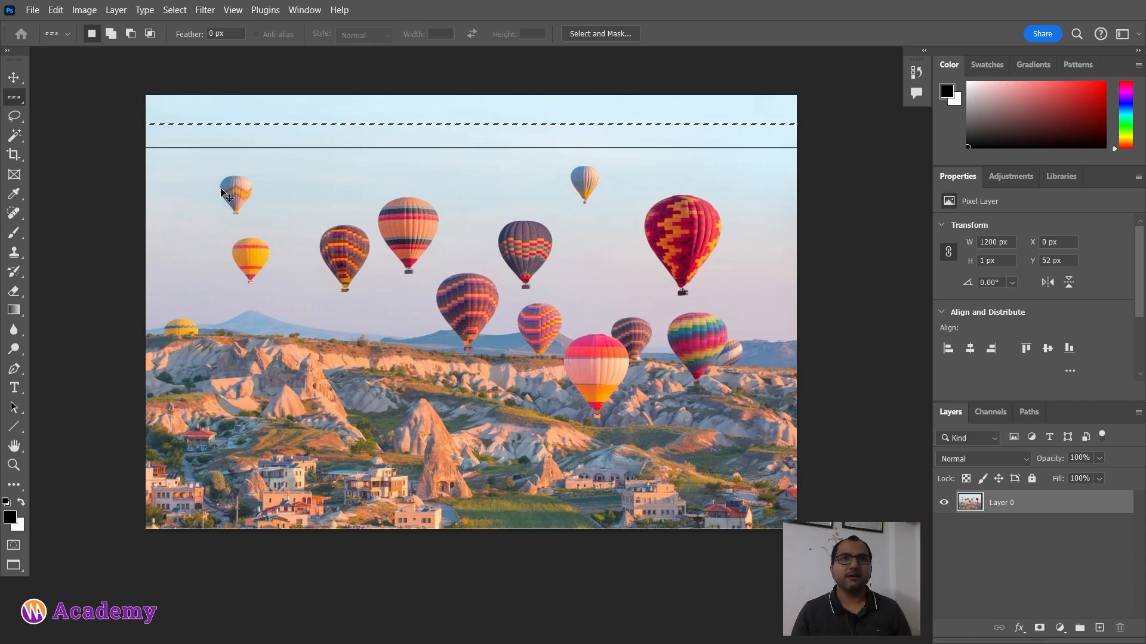
{"action": "key", "text": "ctrl+d"}
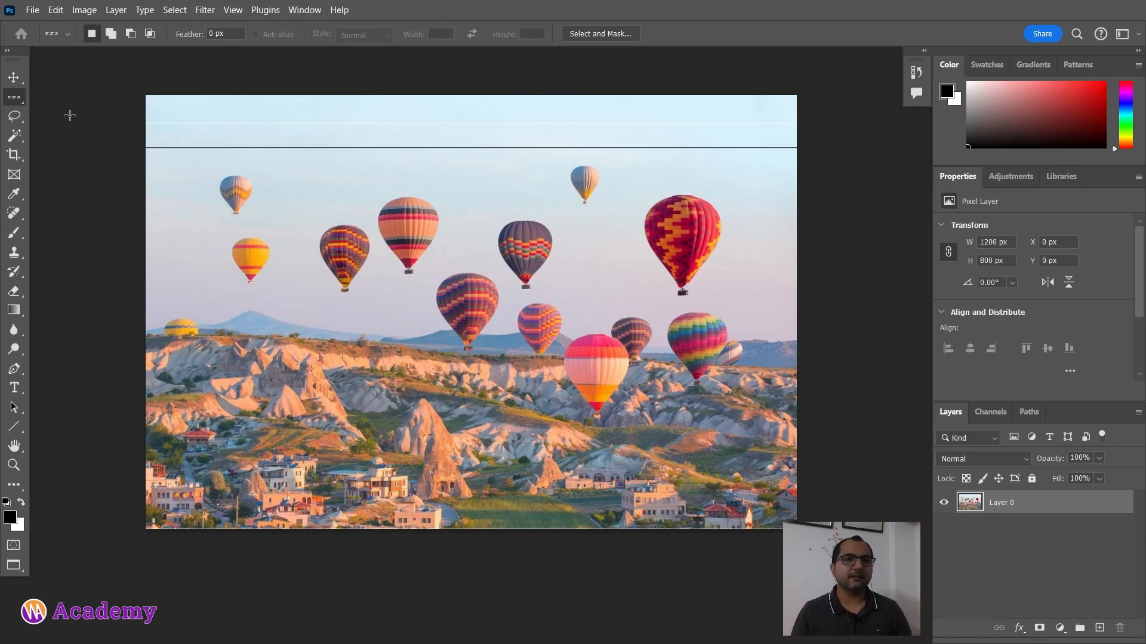
Step: Switch to the Single Column Marquee tool, delete a one-pixel column through the left balloons, and deselect
{"action": "right_click", "coordinate": [18, 102]}
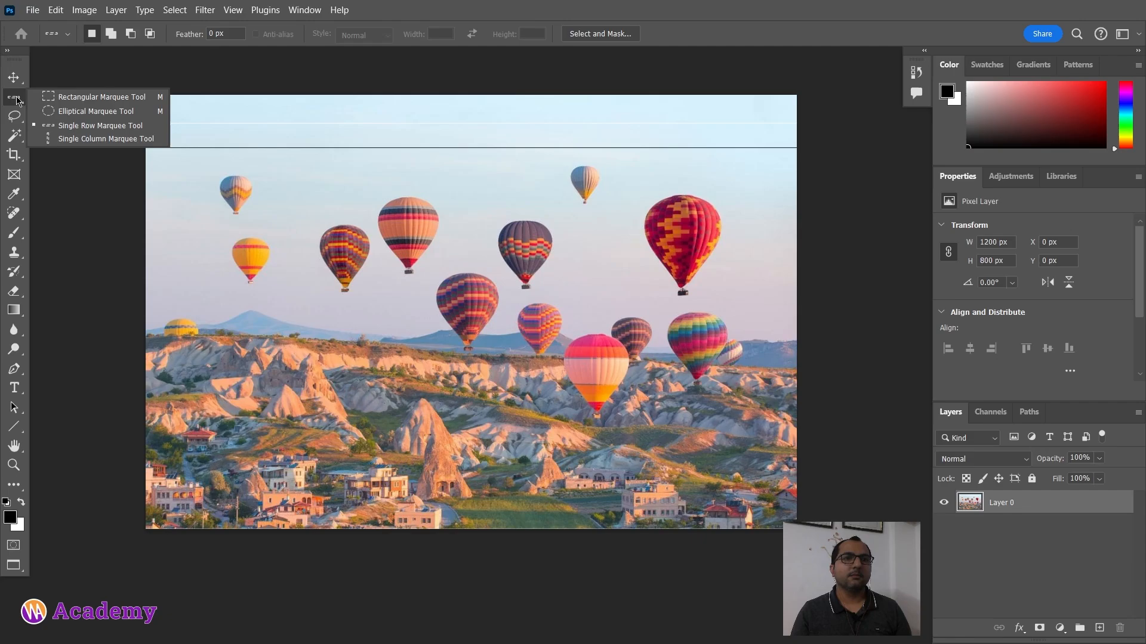
{"action": "left_click", "coordinate": [90, 138]}
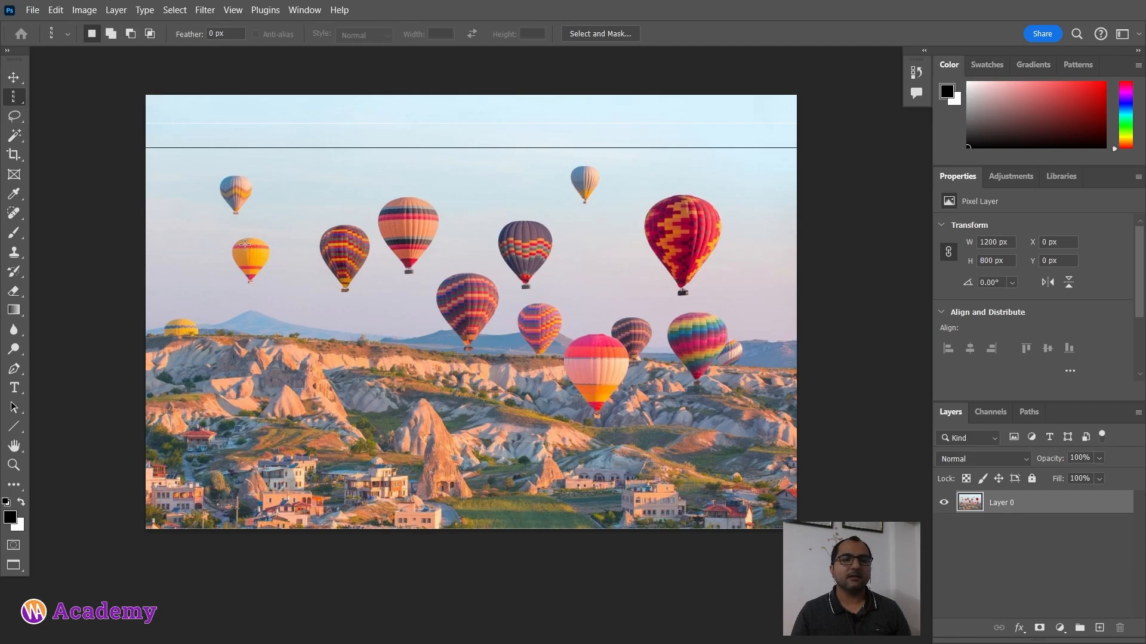
{"action": "left_click", "coordinate": [290, 316]}
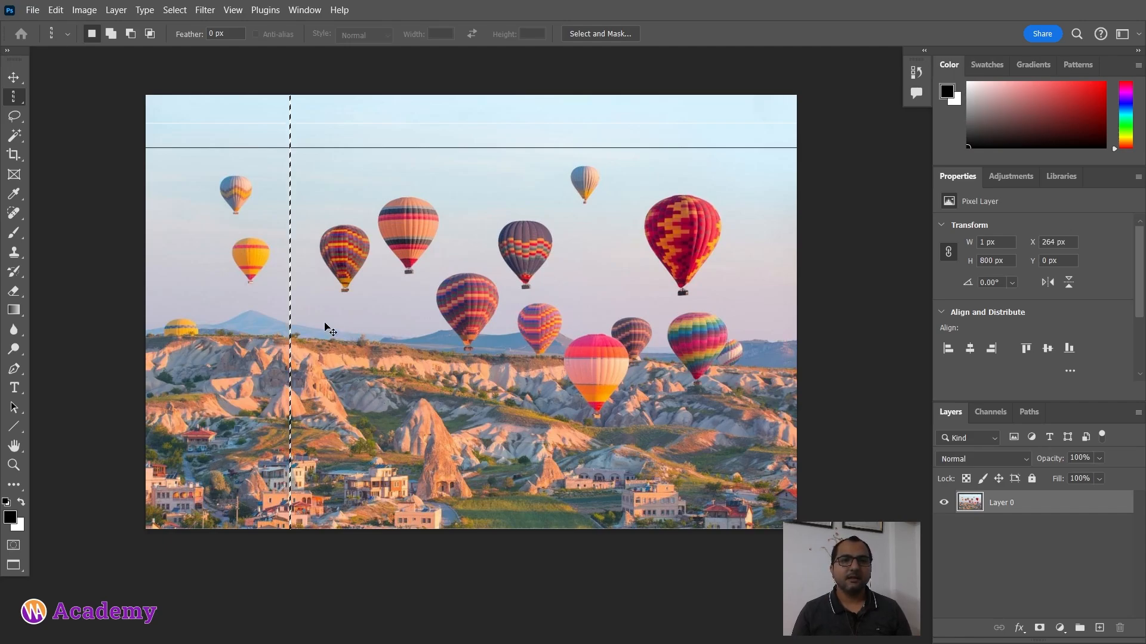
{"action": "key", "text": "alt"}
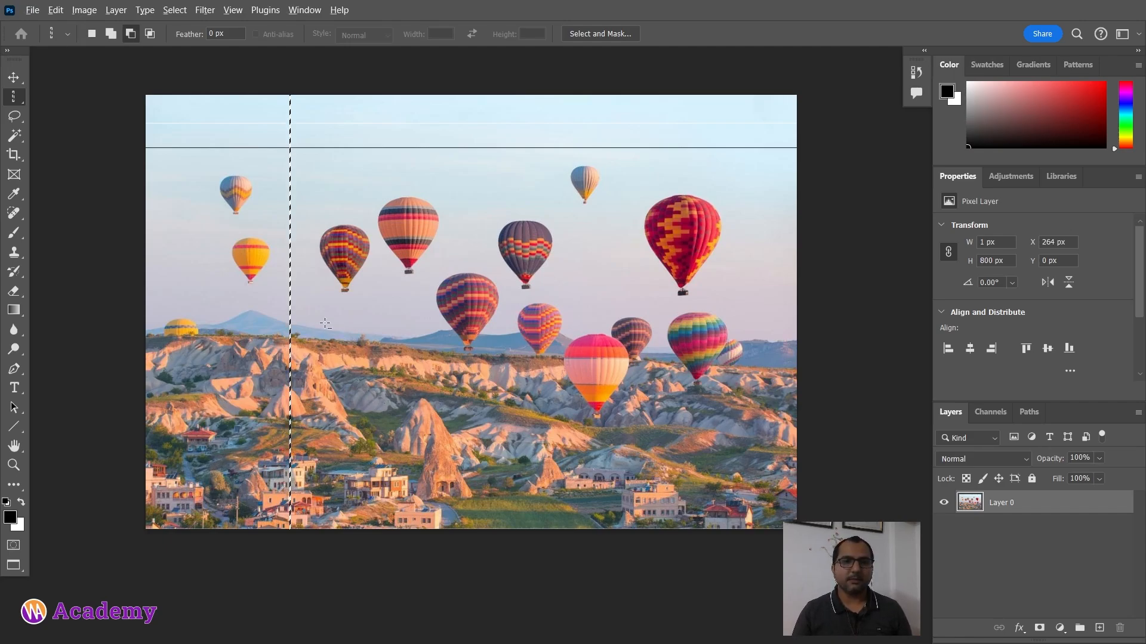
{"action": "key", "text": "ctrl+d"}
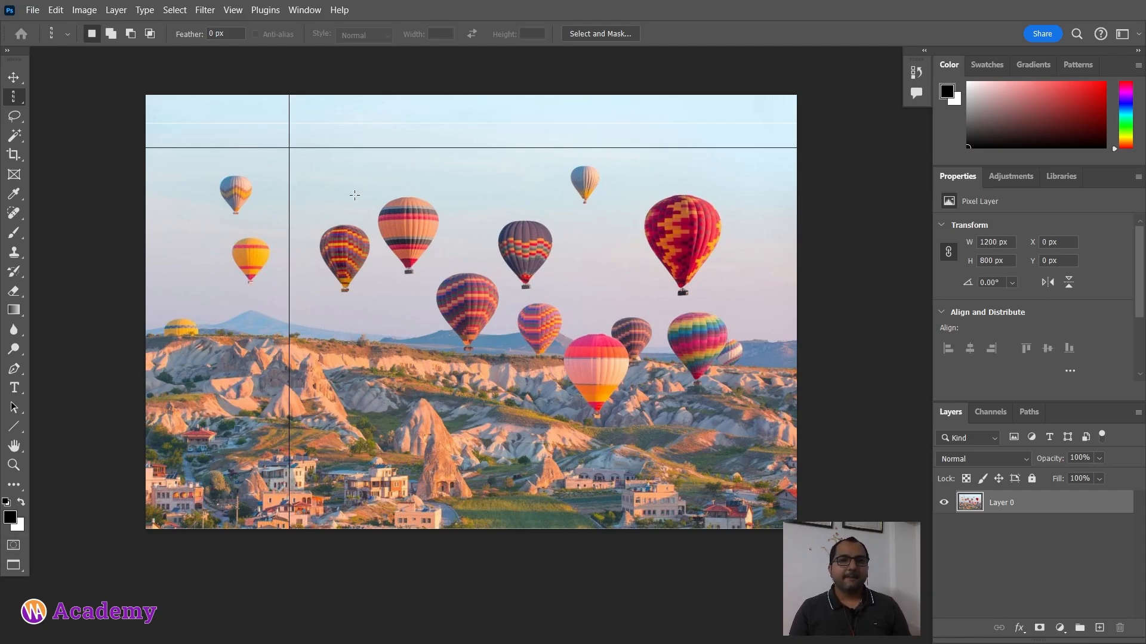
{"action": "right_click", "coordinate": [21, 108]}
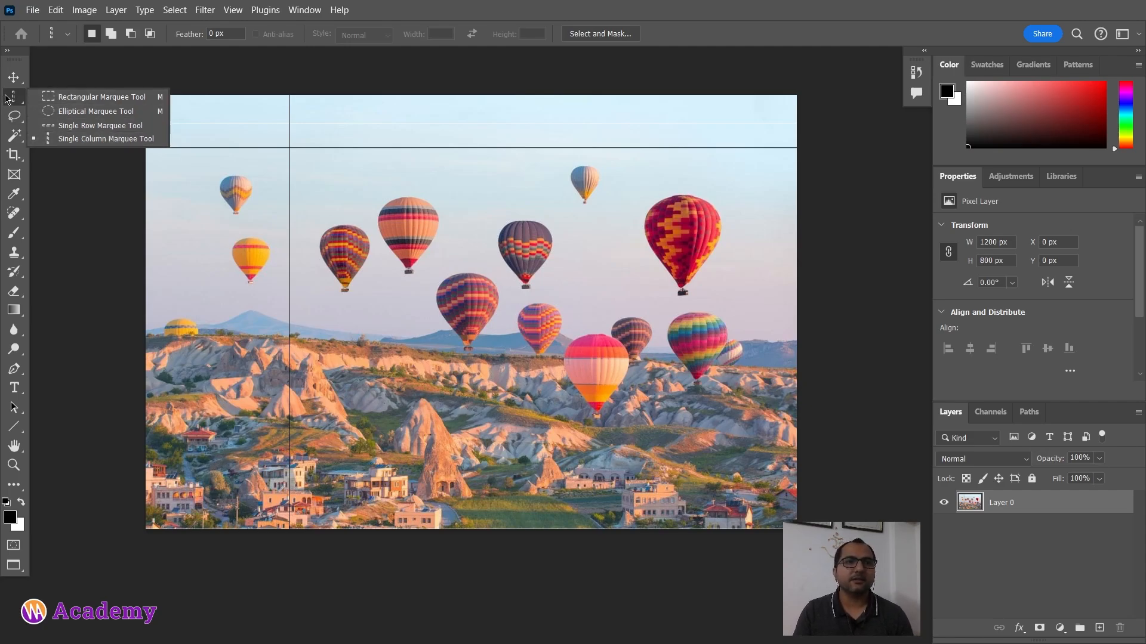
{"action": "left_click", "coordinate": [23, 110]}
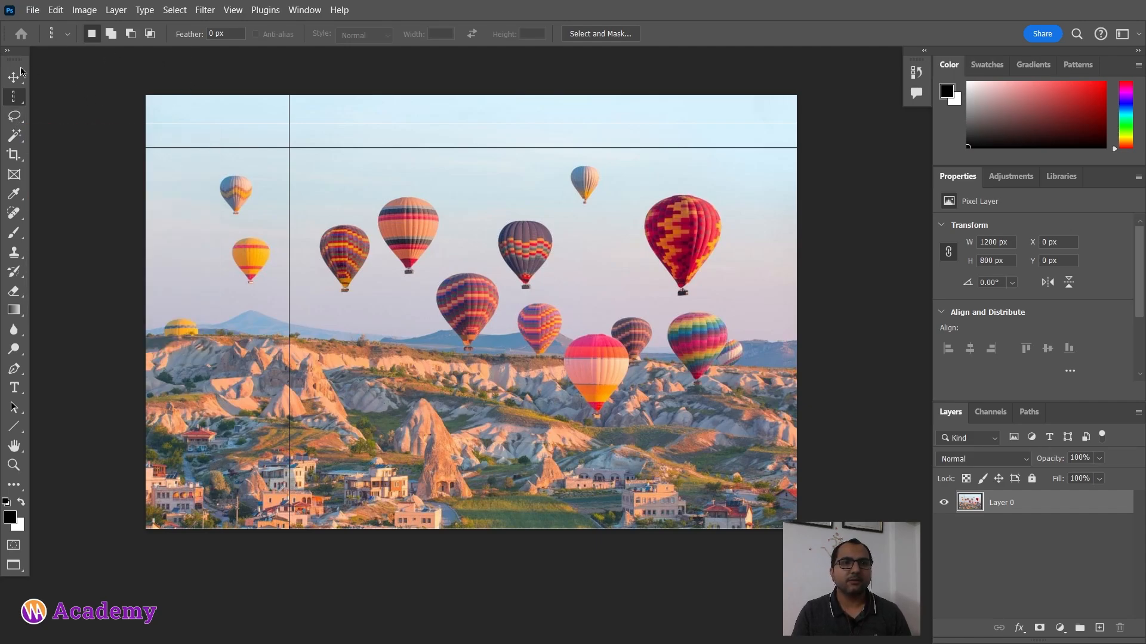
{"action": "key", "text": "v"}
{"action": "left_click", "coordinate": [118, 106]}
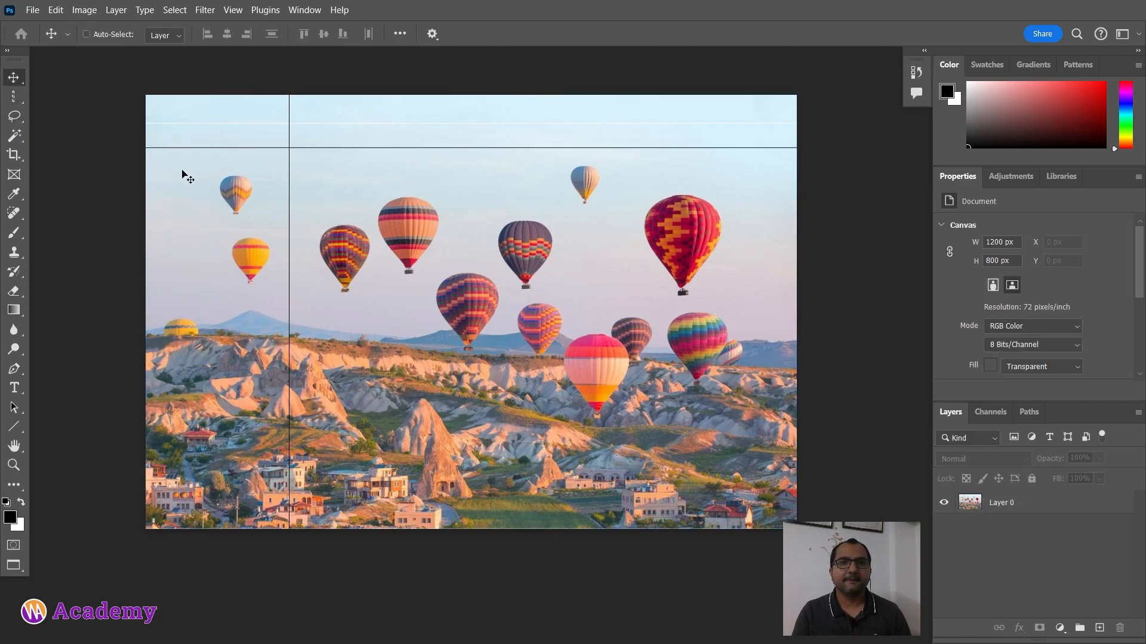
Step: Undo the row and column deletions to restore the original photo
{"action": "key", "text": "ctrl+z"}
{"action": "key", "text": "z"}
{"action": "key", "text": "ctrl+z"}
{"action": "key", "text": "ctrl+z"}
{"action": "key", "text": "ctrl+z"}
{"action": "key", "text": "ctrl+z"}
{"action": "key", "text": "ctrl+z"}
{"action": "key", "text": "ctrl+z"}
{"action": "key", "text": "ctrl+z"}
{"action": "key", "text": "ctrl+z"}
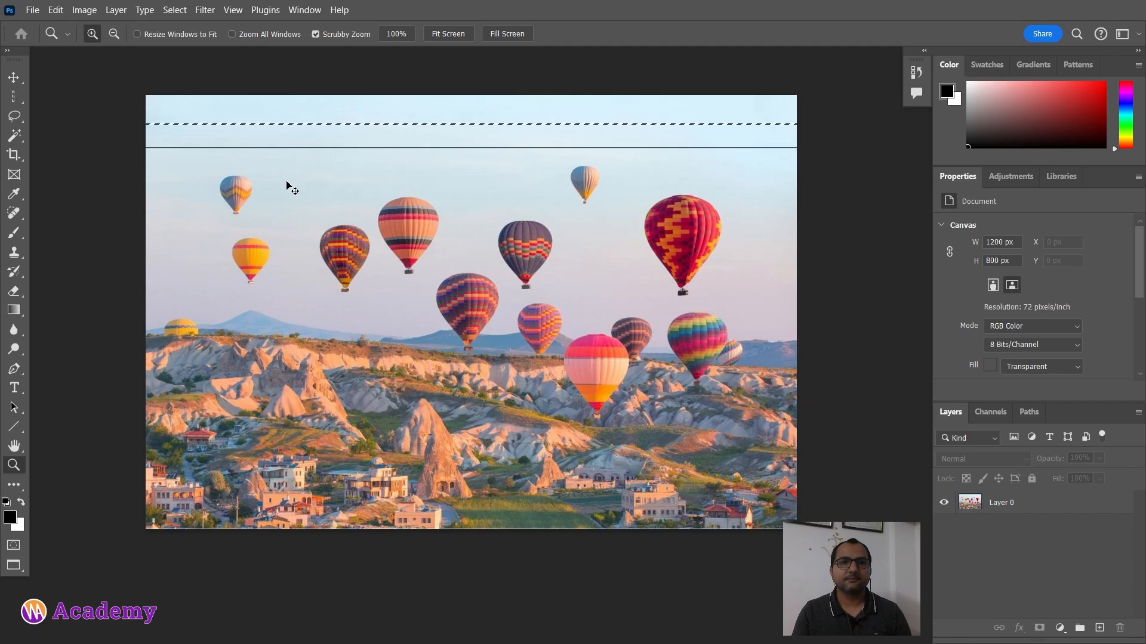
{"action": "key", "text": "ctrl+z"}
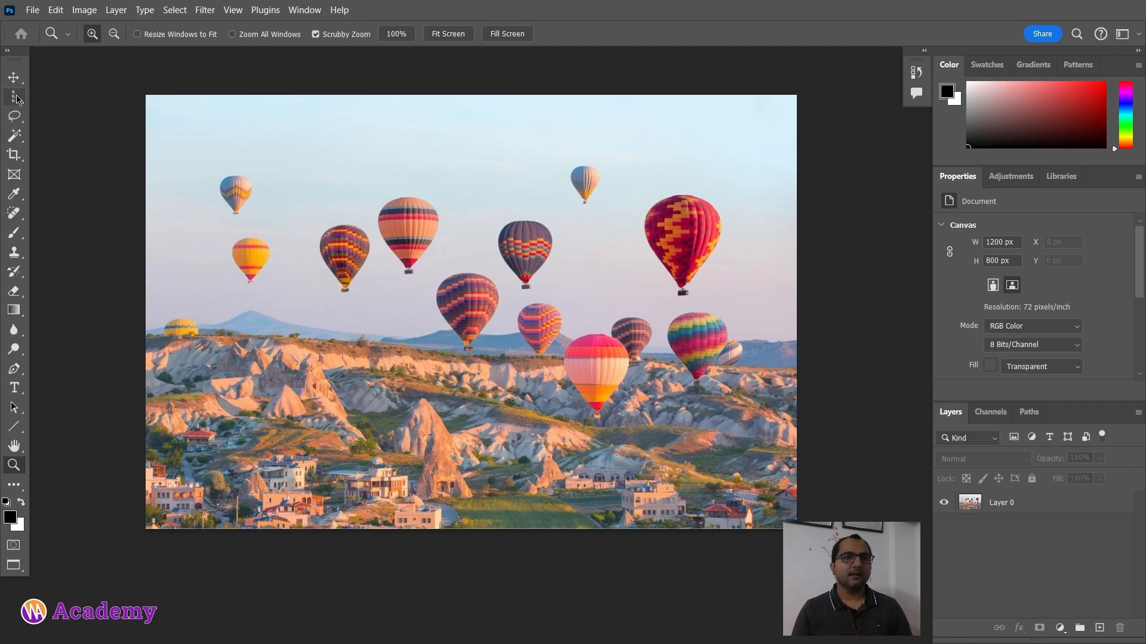
Step: Switch to the Lasso tool, draw a freehand selection around the striped balloon, then deselect it
{"action": "left_click", "coordinate": [14, 125]}
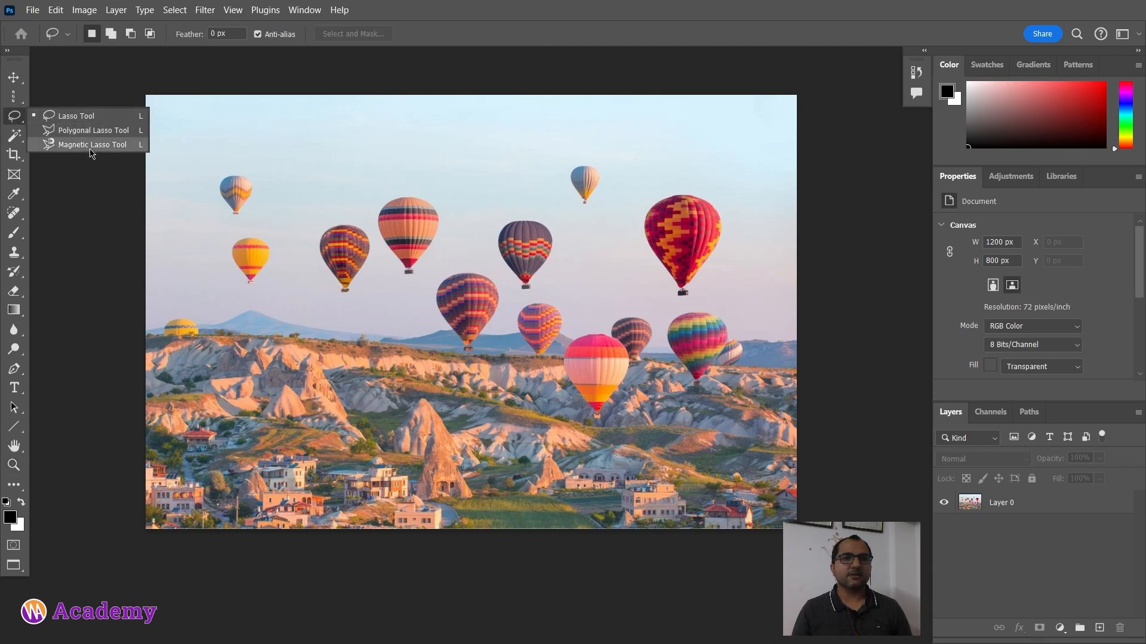
{"action": "left_click", "coordinate": [99, 117]}
{"action": "scroll", "coordinate": [416, 246], "scroll_direction": "up", "scroll_amount": 1, "text": "alt"}
{"action": "scroll", "coordinate": [416, 245], "scroll_direction": "up", "scroll_amount": 1, "text": "alt"}
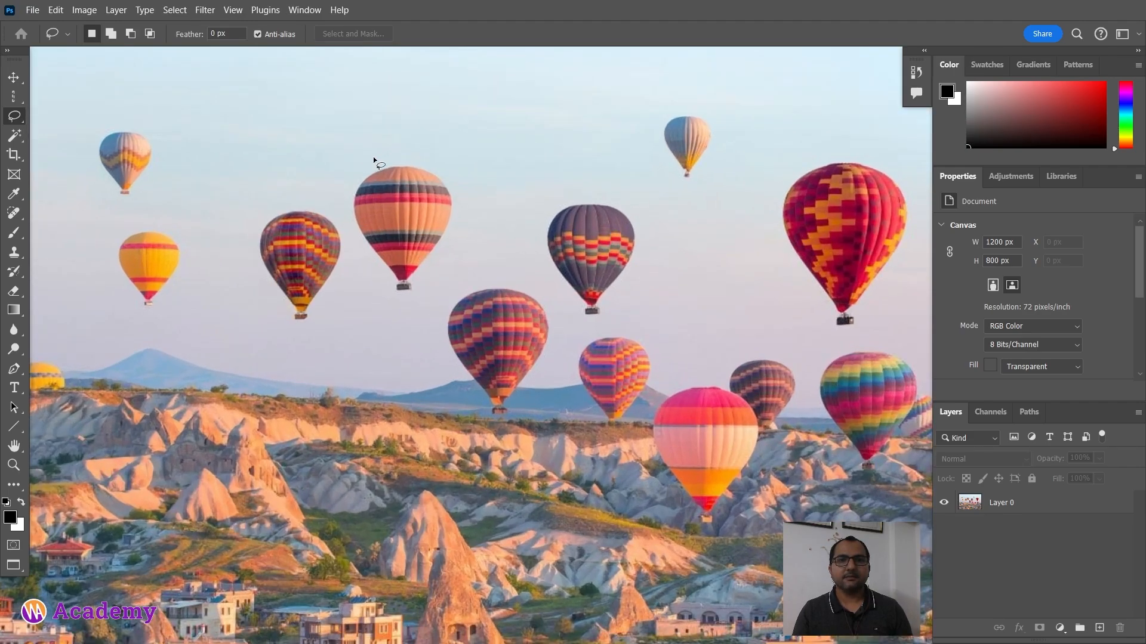
{"action": "mouse_move", "coordinate": [374, 161]}
{"action": "left_mouse_down"}
{"action": "mouse_move", "coordinate": [343, 175]}
{"action": "mouse_move", "coordinate": [379, 280]}
{"action": "mouse_move", "coordinate": [405, 327]}
{"action": "mouse_move", "coordinate": [468, 338]}
{"action": "left_mouse_up"}
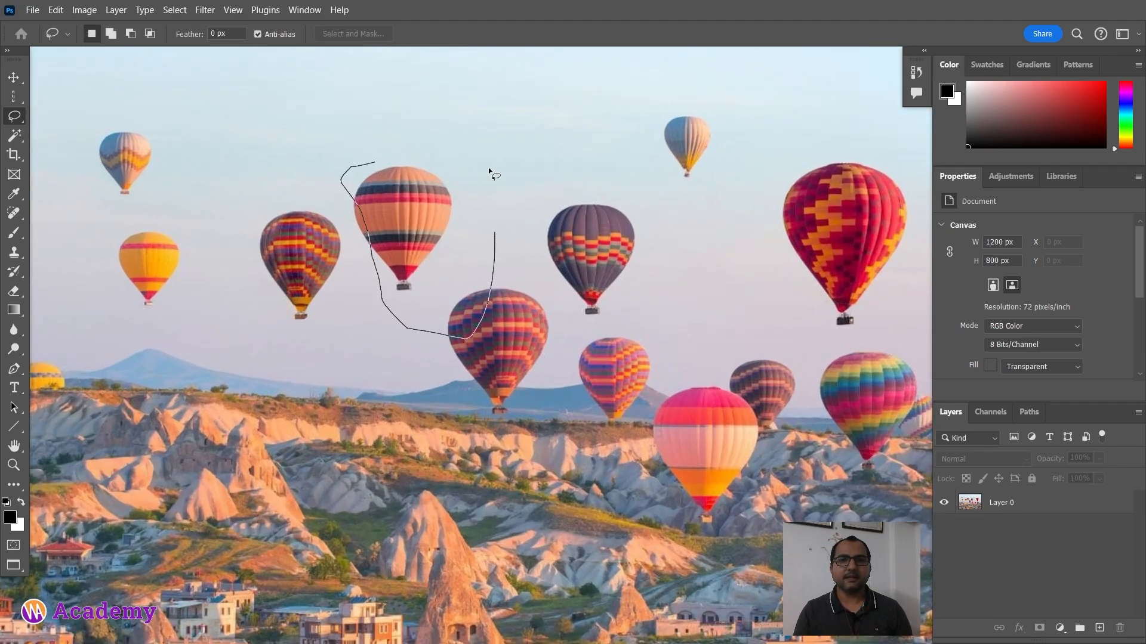
{"action": "left_click_drag", "start_coordinate": [377, 162], "coordinate": [378, 162]}
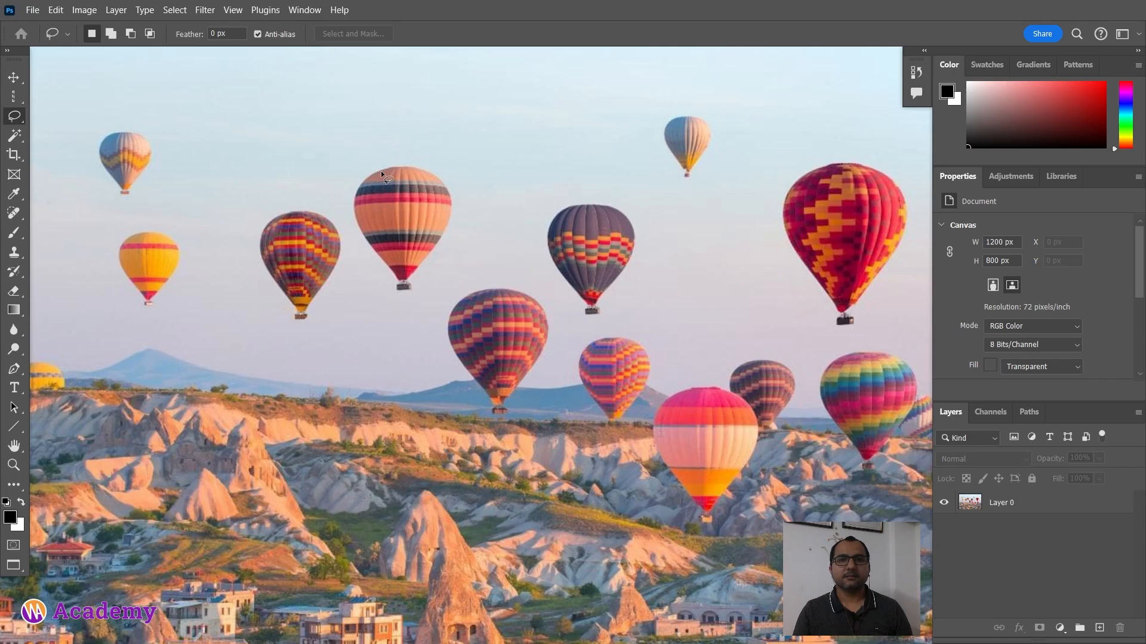
{"action": "mouse_move", "coordinate": [374, 265]}
{"action": "left_mouse_down"}
{"action": "mouse_move", "coordinate": [393, 296]}
{"action": "mouse_move", "coordinate": [419, 302]}
{"action": "mouse_move", "coordinate": [423, 286]}
{"action": "left_mouse_up"}
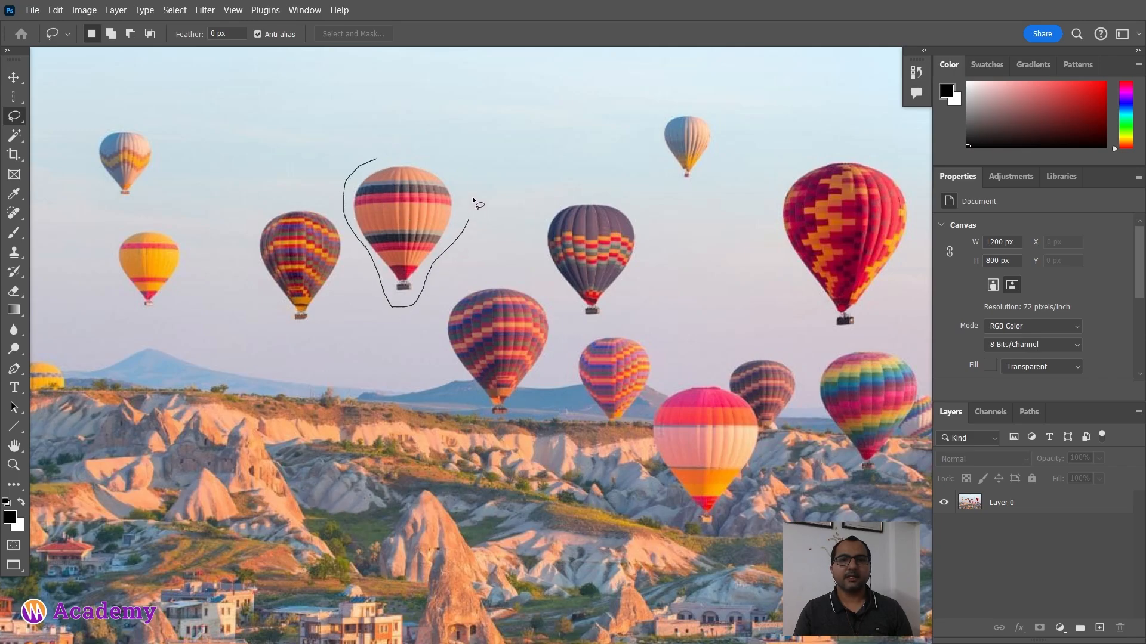
{"action": "left_click_drag", "start_coordinate": [403, 145], "coordinate": [396, 146]}
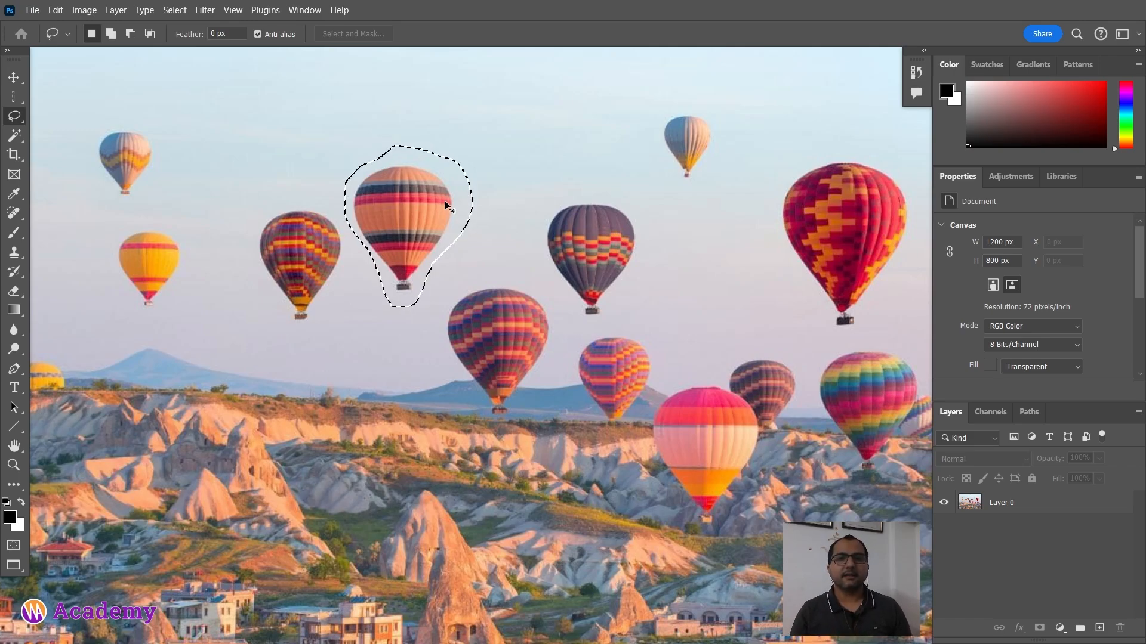
{"action": "key", "text": "ctrl+d"}
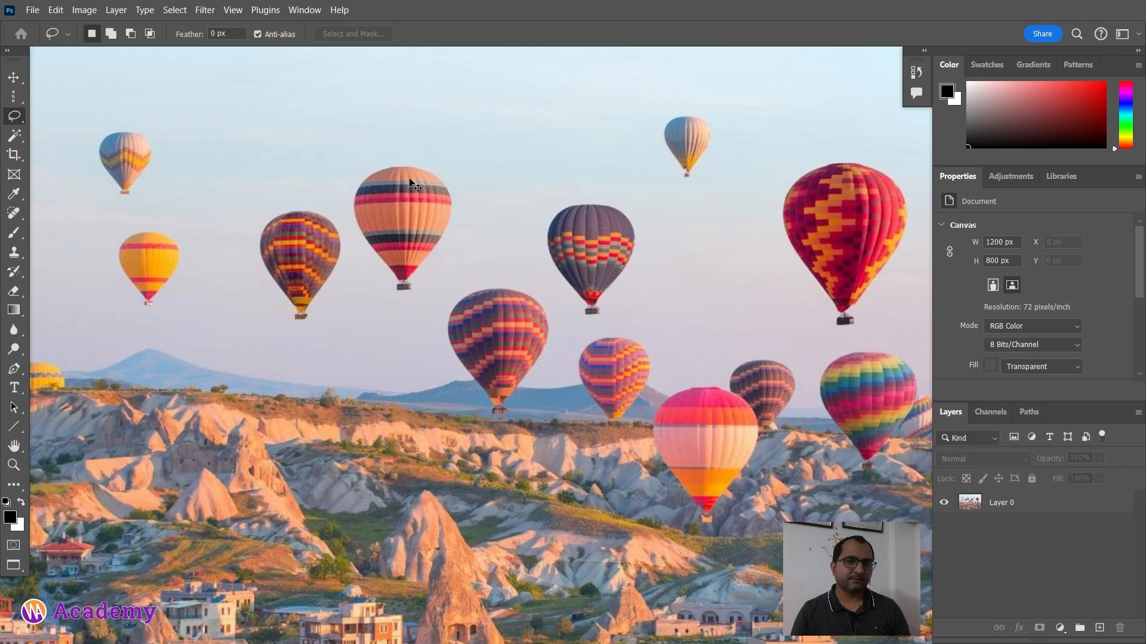
Step: Lasso the striped balloon again, delete it from Layer 0, and deselect
{"action": "left_click_drag", "start_coordinate": [378, 160], "coordinate": [342, 179]}
{"action": "key", "text": "ctrl+d"}
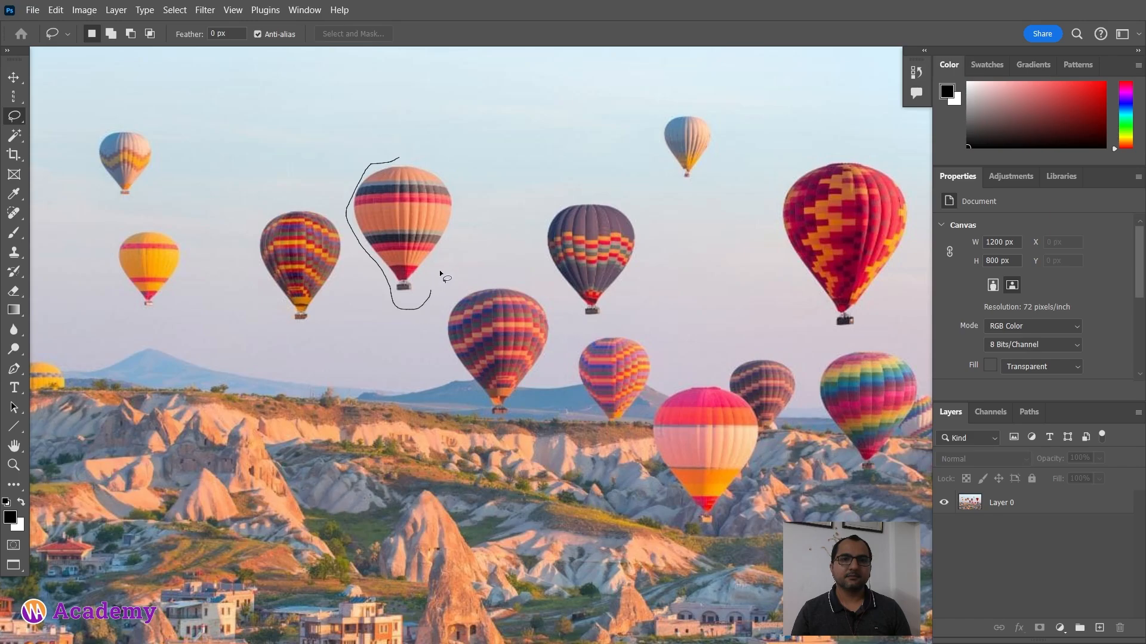
{"action": "left_click_drag", "start_coordinate": [406, 158], "coordinate": [410, 159]}
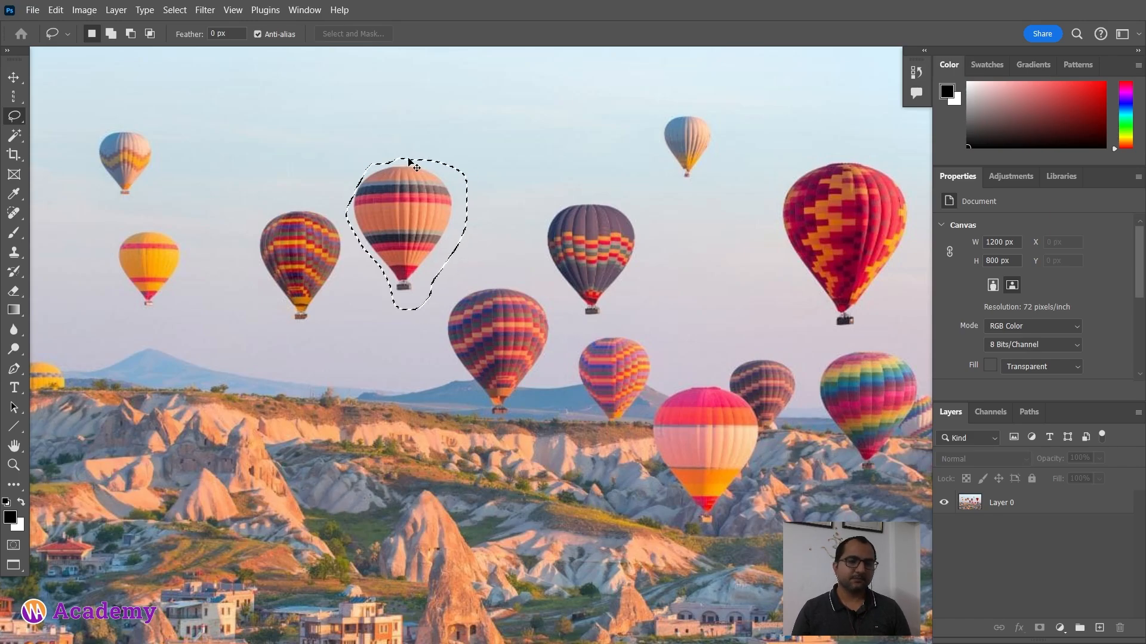
{"action": "left_click", "coordinate": [987, 505]}
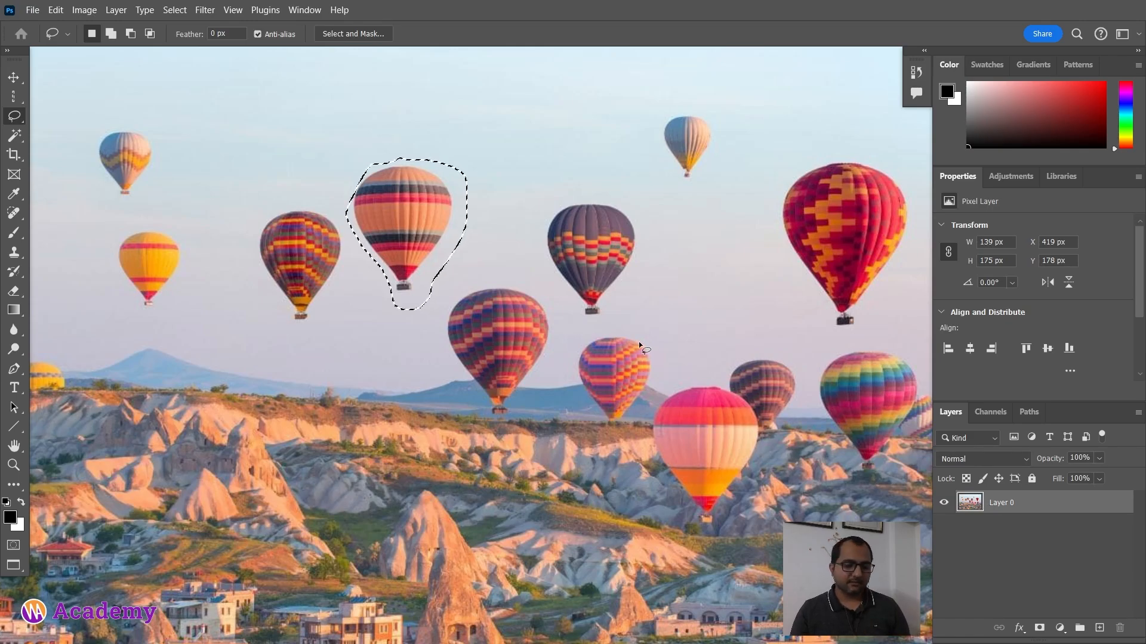
{"action": "key", "text": "Delete"}
{"action": "key", "text": "ctrl+d"}
{"action": "scroll", "coordinate": [349, 285], "scroll_direction": "down", "scroll_amount": 3}
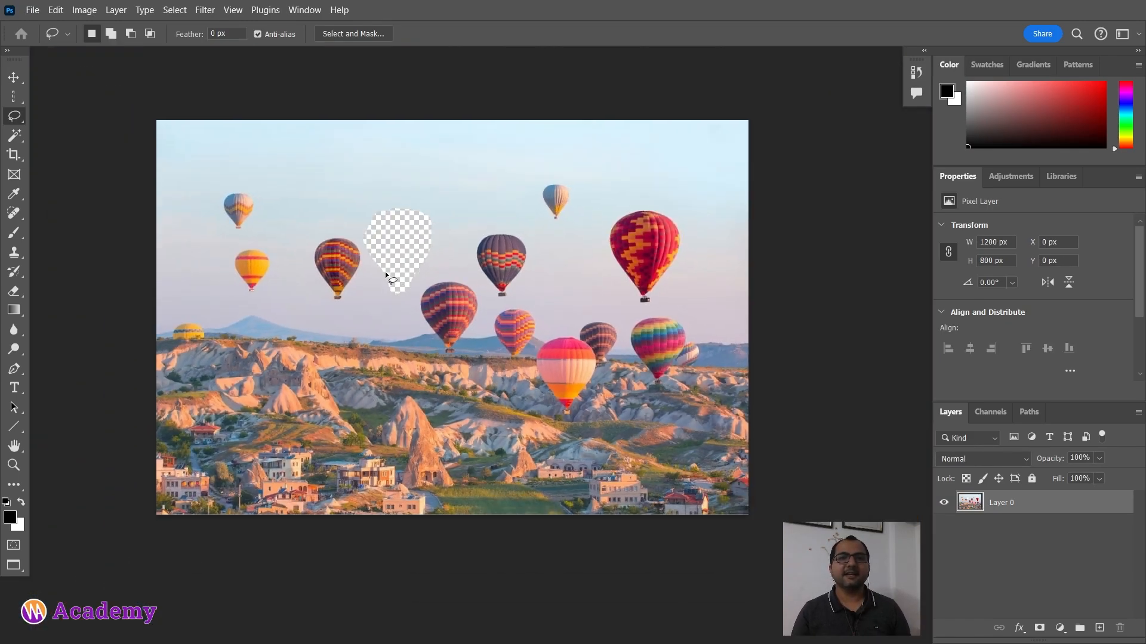
Step: Undo the balloon deletion and deselect
{"action": "key", "text": "ctrl+z"}
{"action": "key", "text": "ctrl+z"}
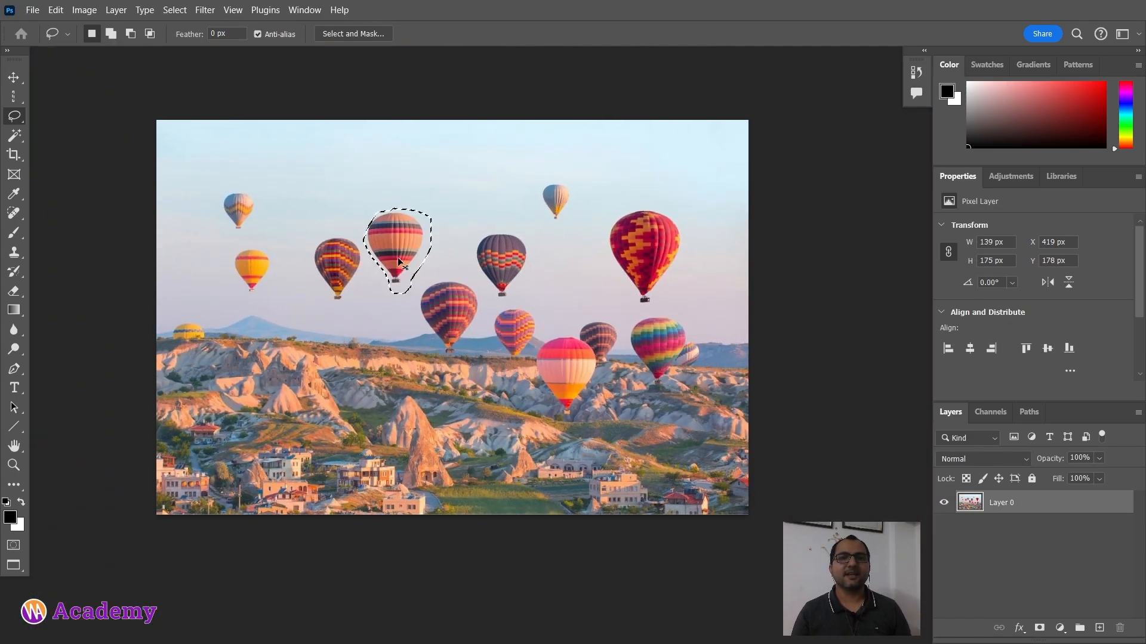
{"action": "key", "text": "ctrl+d"}
{"action": "scroll", "coordinate": [353, 239], "scroll_direction": "up", "scroll_amount": 2}
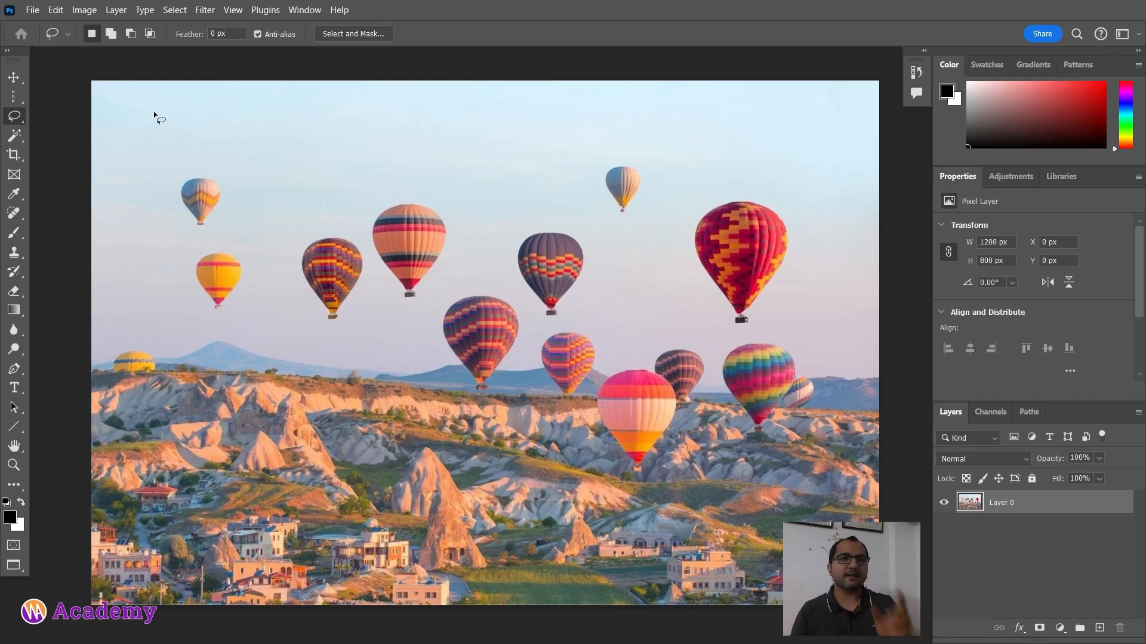
Step: Switch to the Polygonal Lasso tool, outline the orange striped balloon with straight segments, then deselect it
{"action": "right_click", "coordinate": [19, 119]}
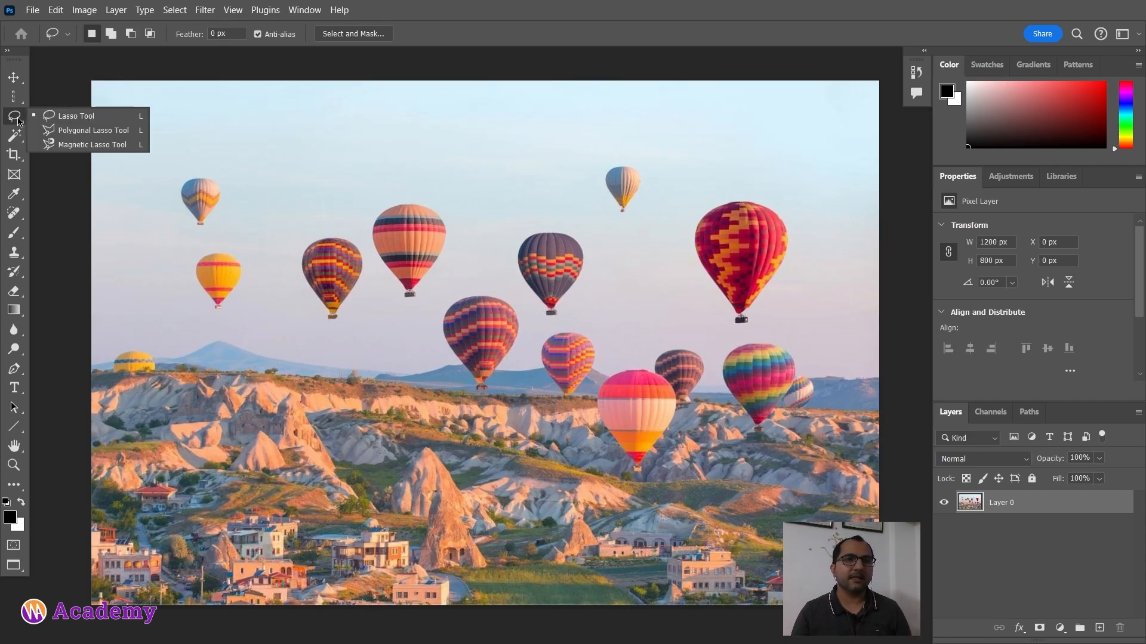
{"action": "left_click", "coordinate": [117, 135]}
{"action": "scroll", "coordinate": [420, 287], "scroll_direction": "up", "scroll_amount": 4}
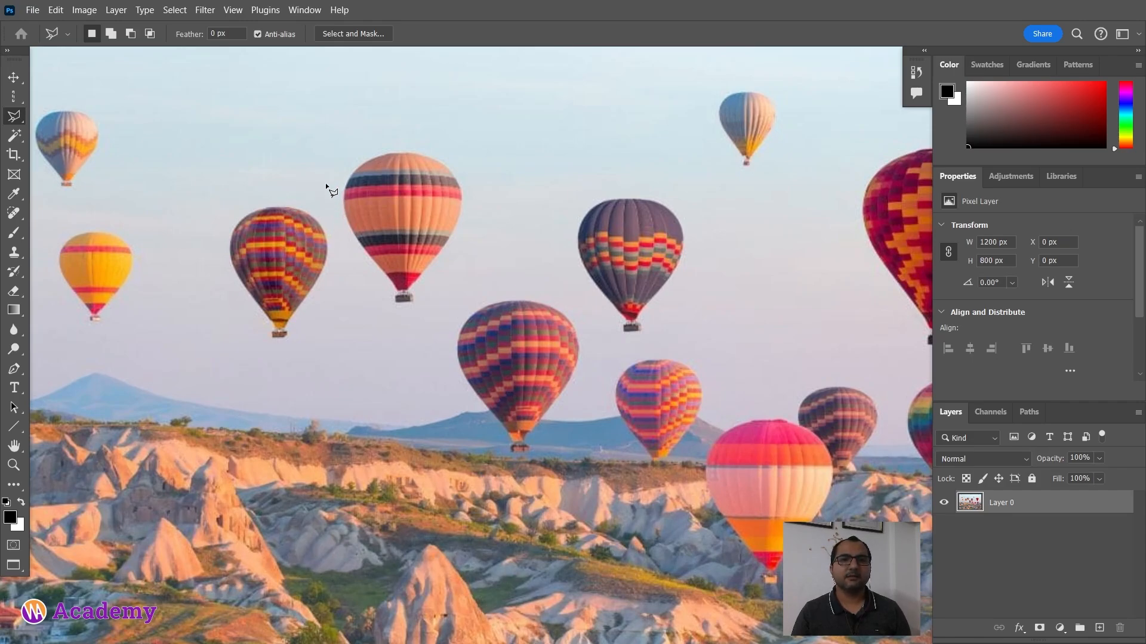
{"action": "left_click", "coordinate": [339, 194]}
{"action": "left_click", "coordinate": [467, 213]}
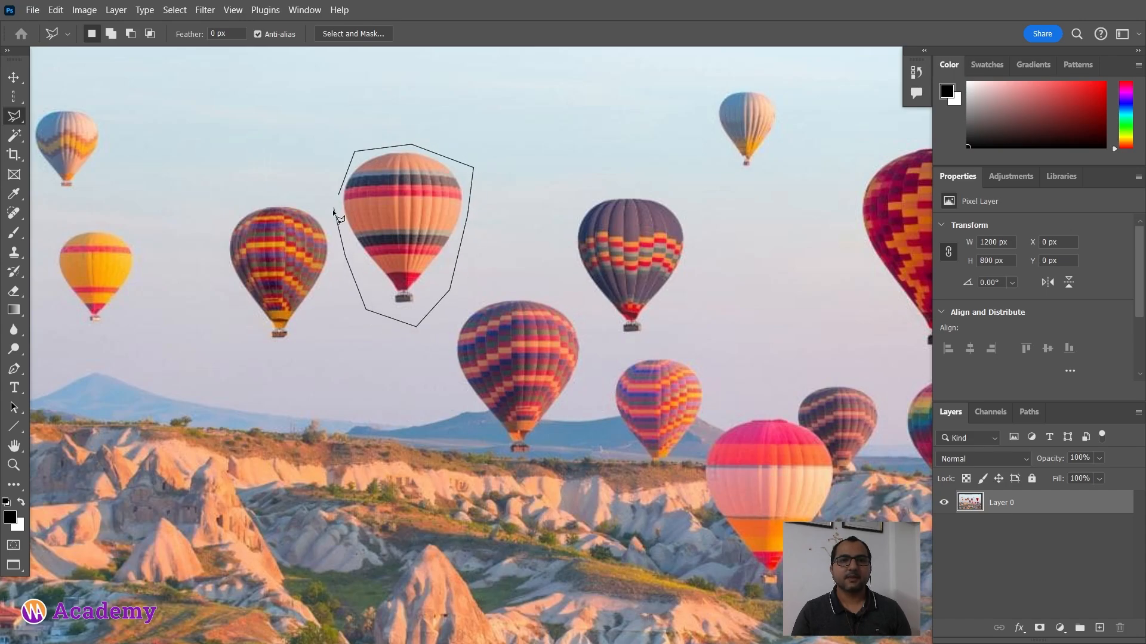
{"action": "left_click", "coordinate": [338, 195]}
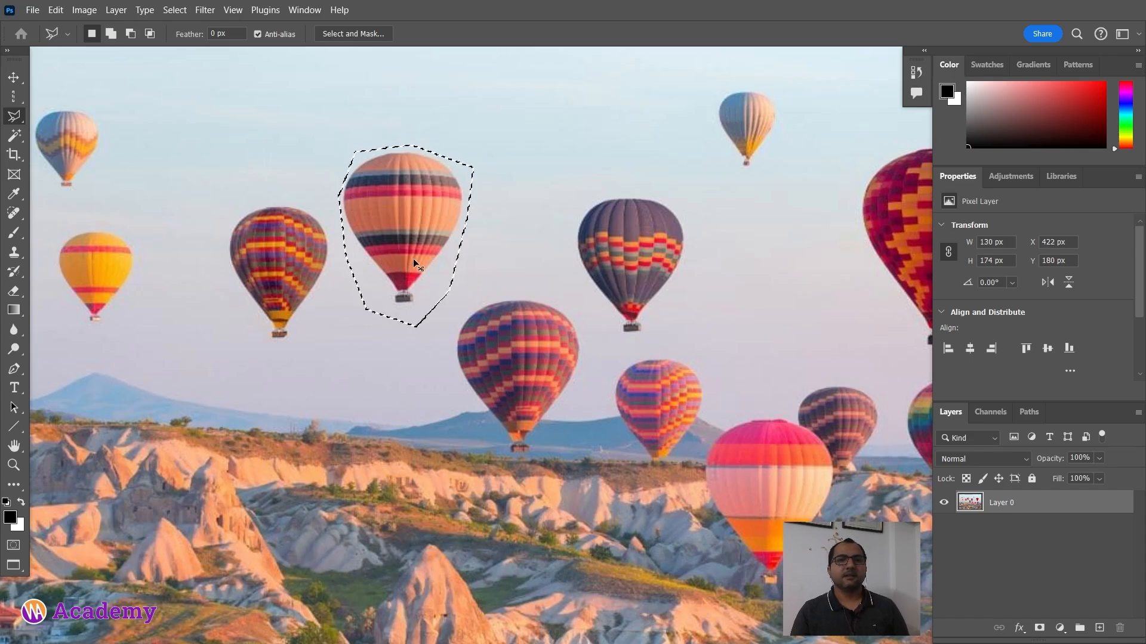
{"action": "key", "text": "ctrl+d"}
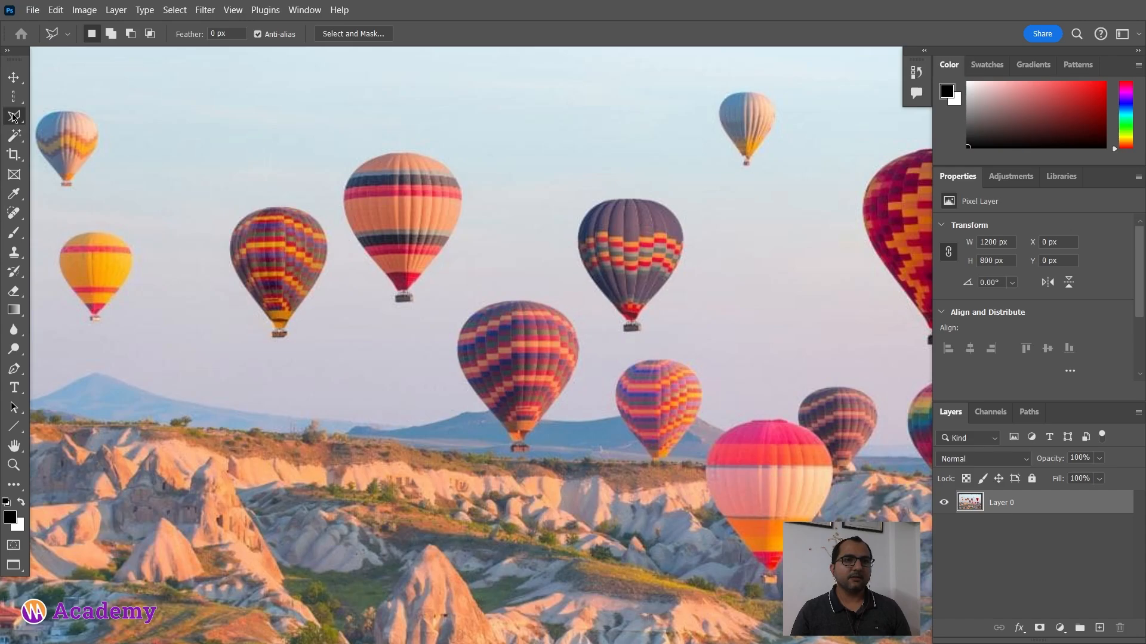
Step: Switch to the Magnetic Lasso tool and trace around the orange striped balloon to select it
{"action": "right_click", "coordinate": [14, 116]}
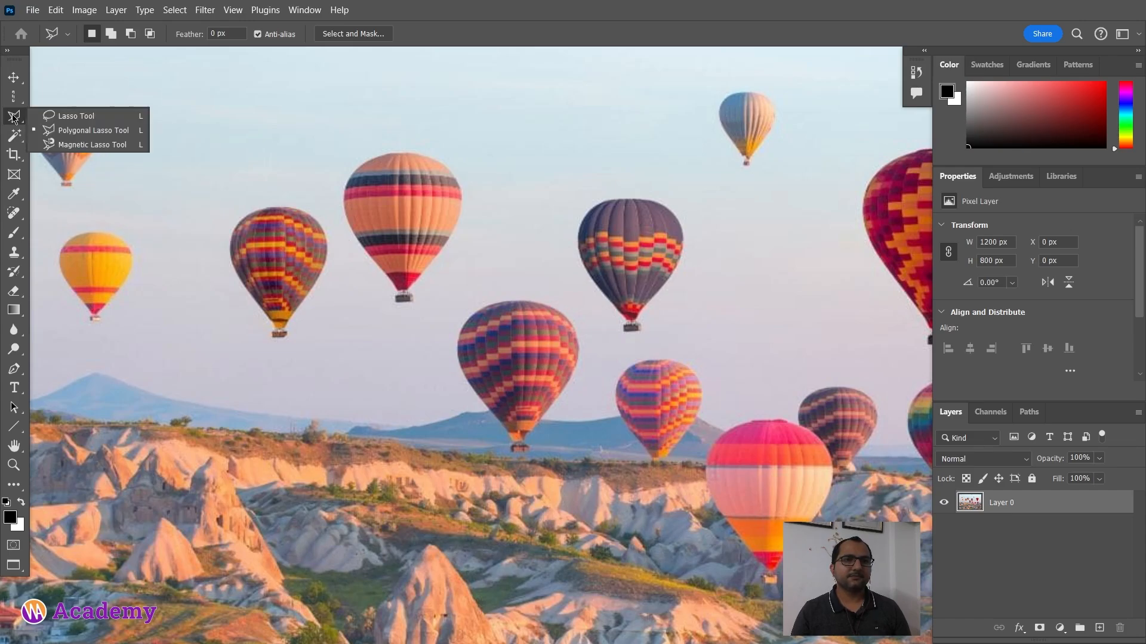
{"action": "left_click", "coordinate": [57, 145]}
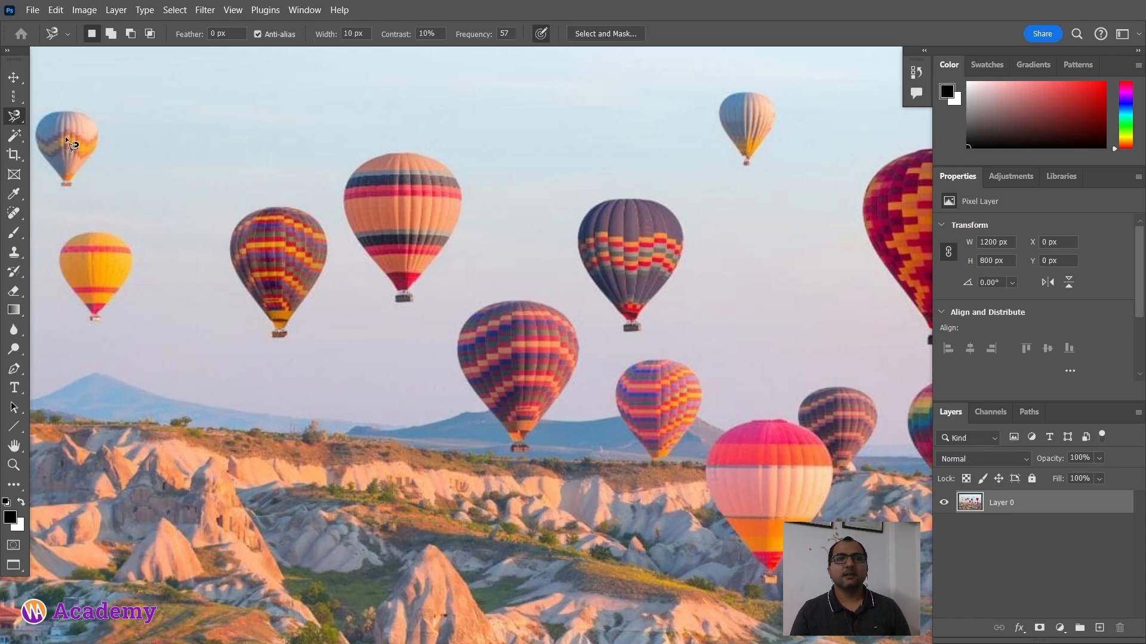
{"action": "scroll", "coordinate": [419, 287], "scroll_direction": "up", "scroll_amount": 5}
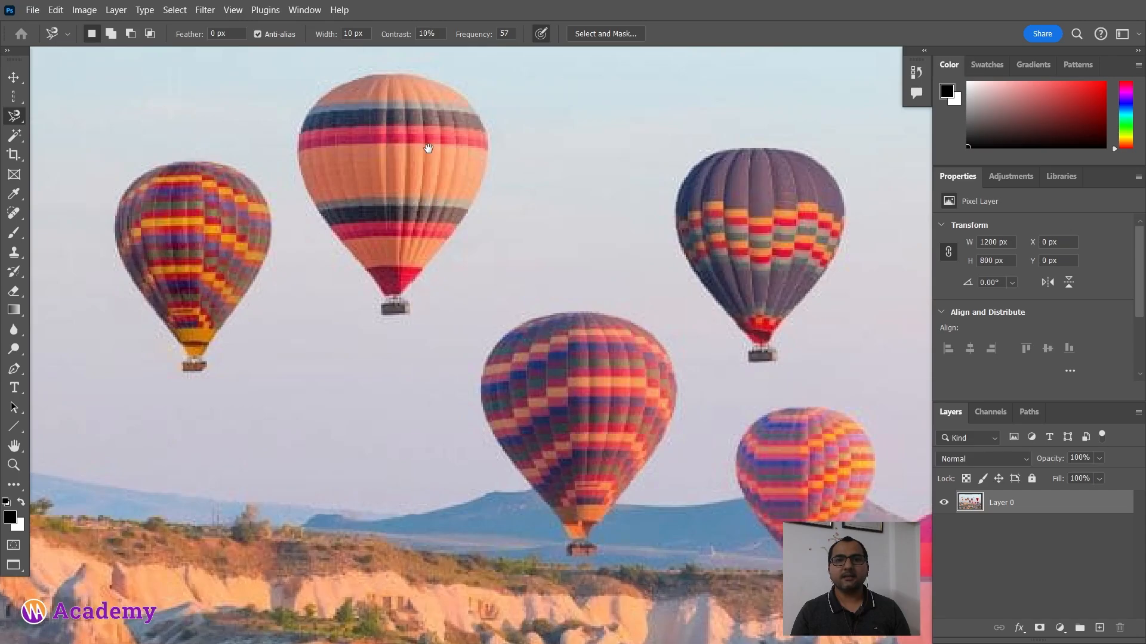
{"action": "left_click_drag", "start_coordinate": [428, 150], "coordinate": [405, 253]}
{"action": "key", "text": "v"}
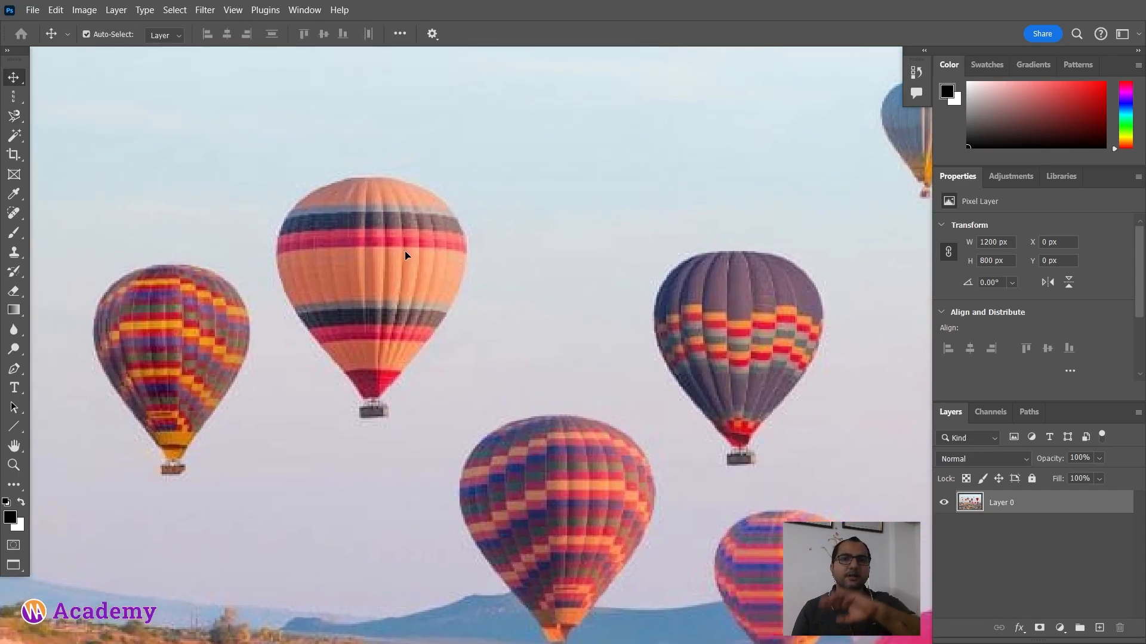
{"action": "key", "text": "l"}
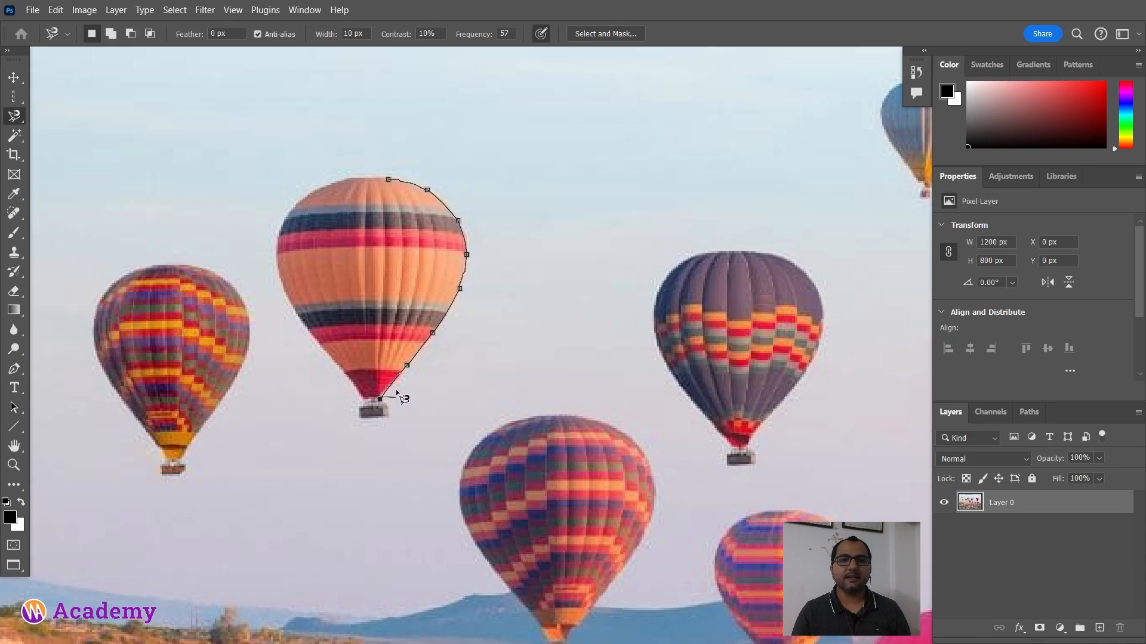
{"action": "left_click", "coordinate": [387, 409]}
{"action": "left_click", "coordinate": [388, 416]}
{"action": "left_click", "coordinate": [360, 417]}
{"action": "left_click", "coordinate": [359, 405]}
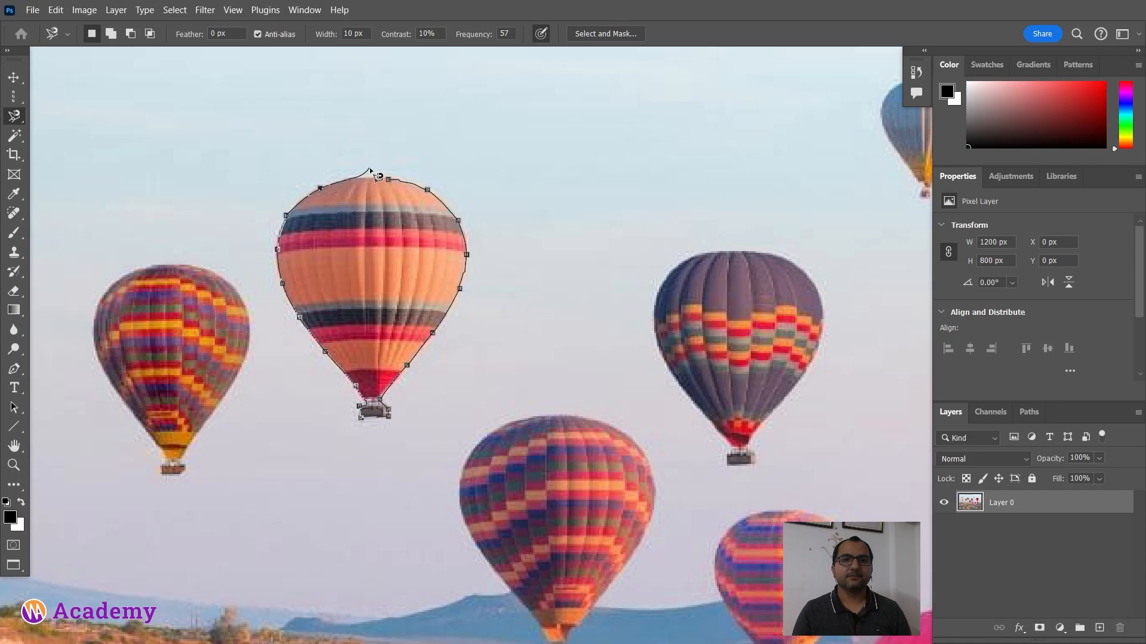
{"action": "left_click", "coordinate": [397, 188]}
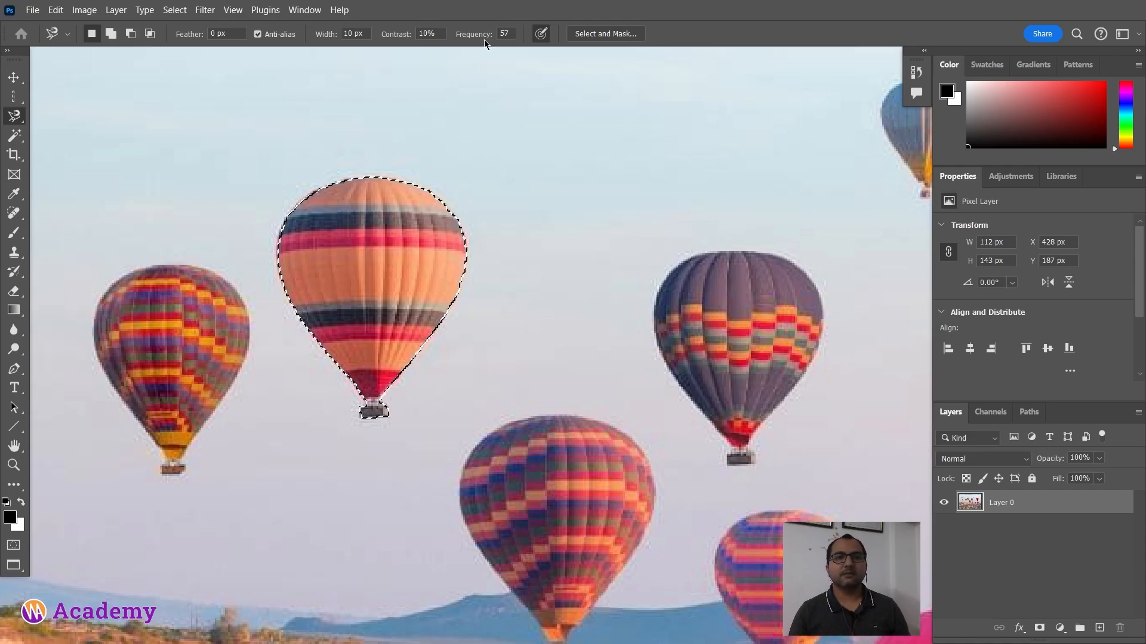
Step: Delete the selected orange balloon from Layer 0 and deselect
{"action": "right_click", "coordinate": [13, 117]}
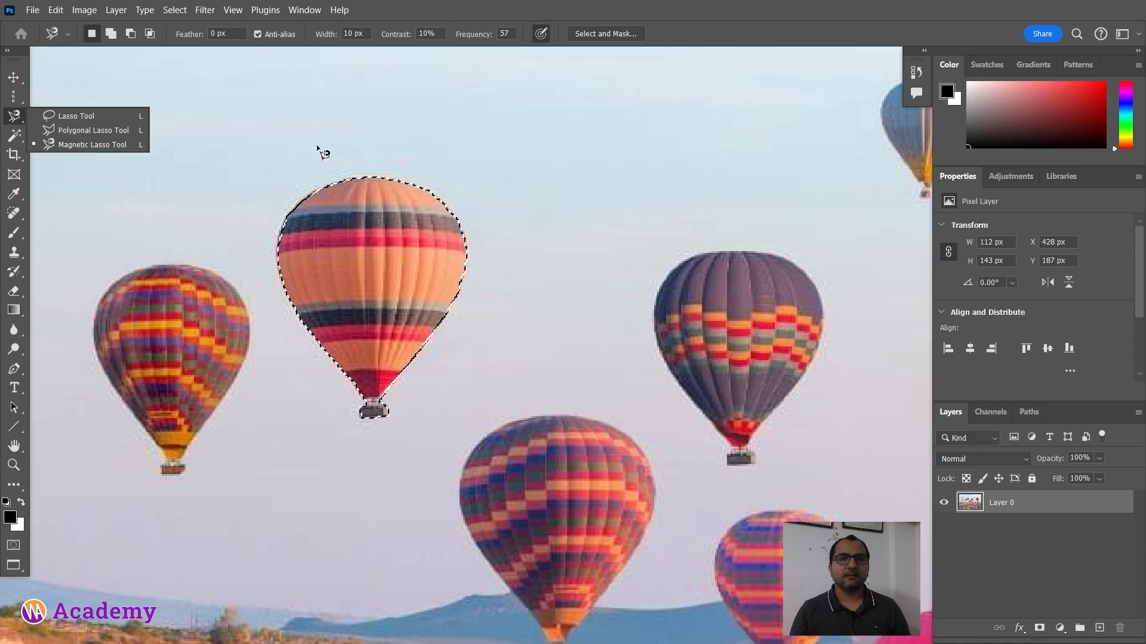
{"action": "left_click", "coordinate": [19, 115]}
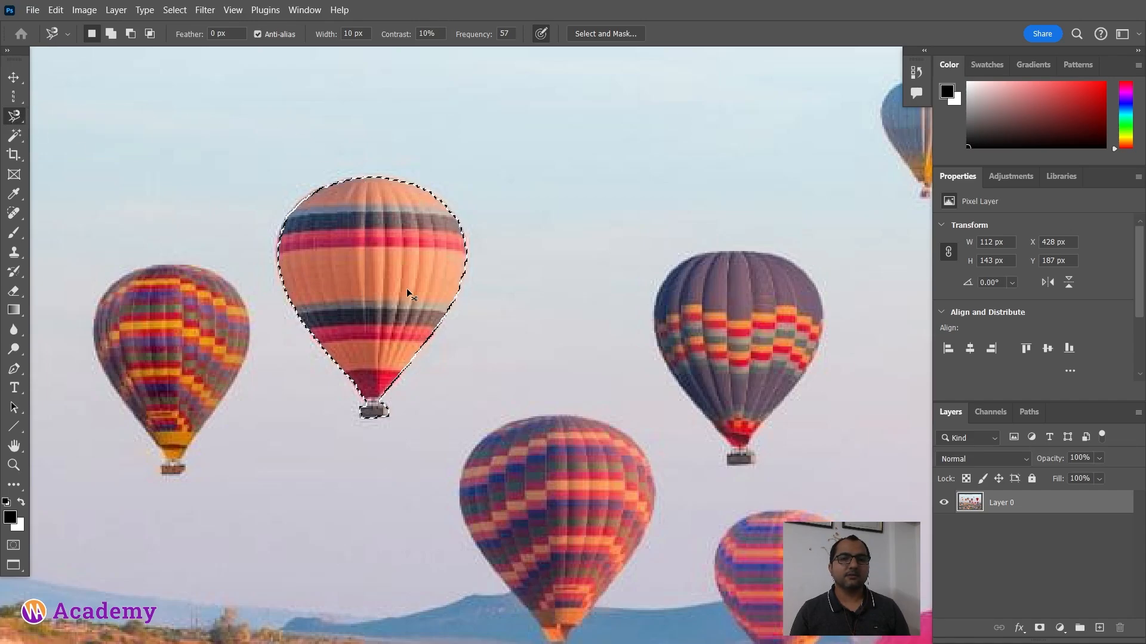
{"action": "key", "text": "Delete"}
{"action": "key", "text": "ctrl+d"}
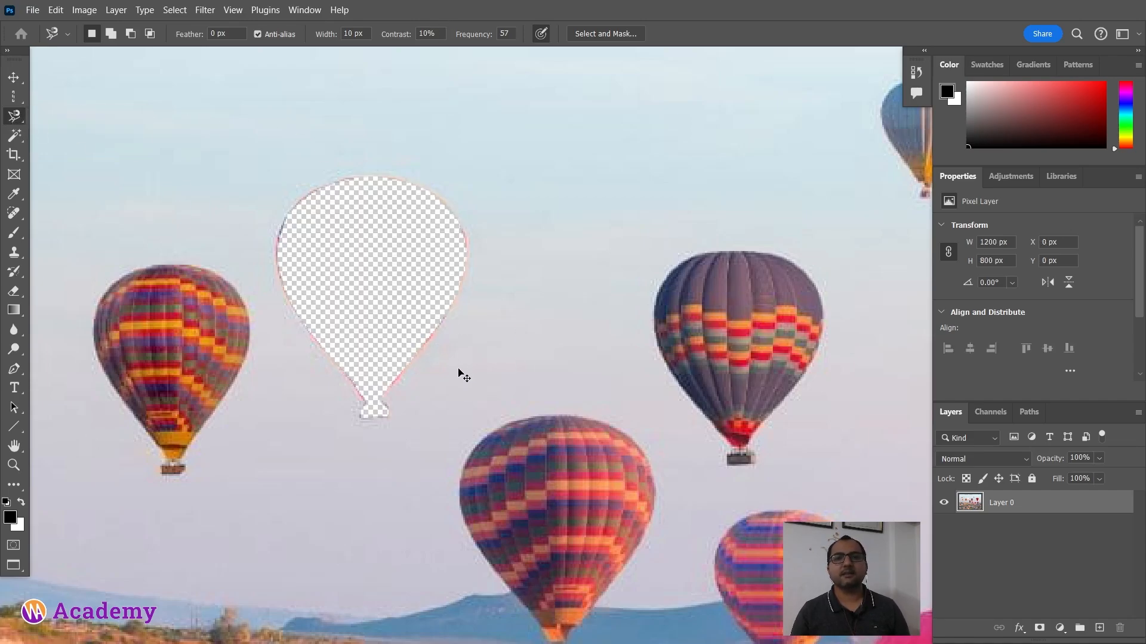
Step: Undo the balloon deletion and deselect
{"action": "key", "text": "ctrl+z"}
{"action": "key", "text": "ctrl+z"}
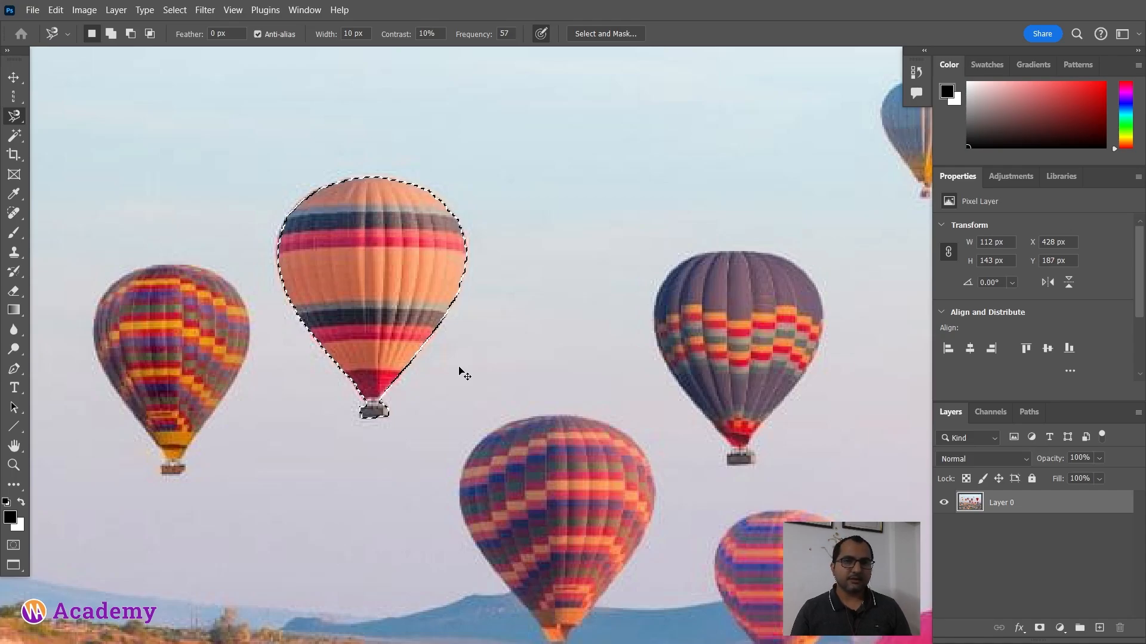
{"action": "key", "text": "ctrl+d"}
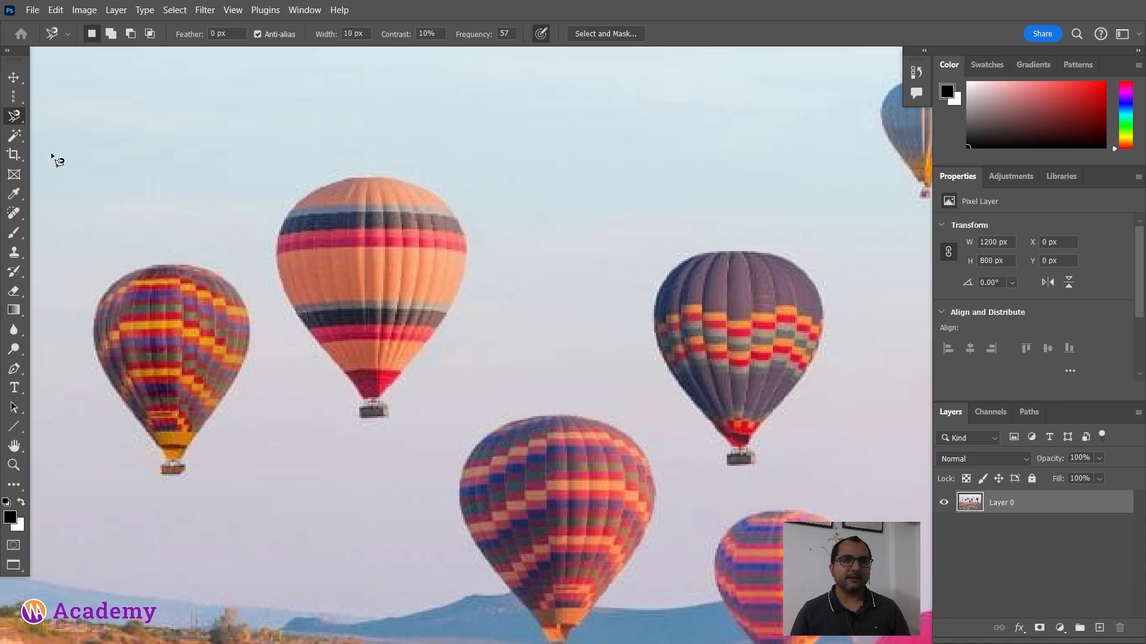
{"action": "right_click", "coordinate": [14, 117]}
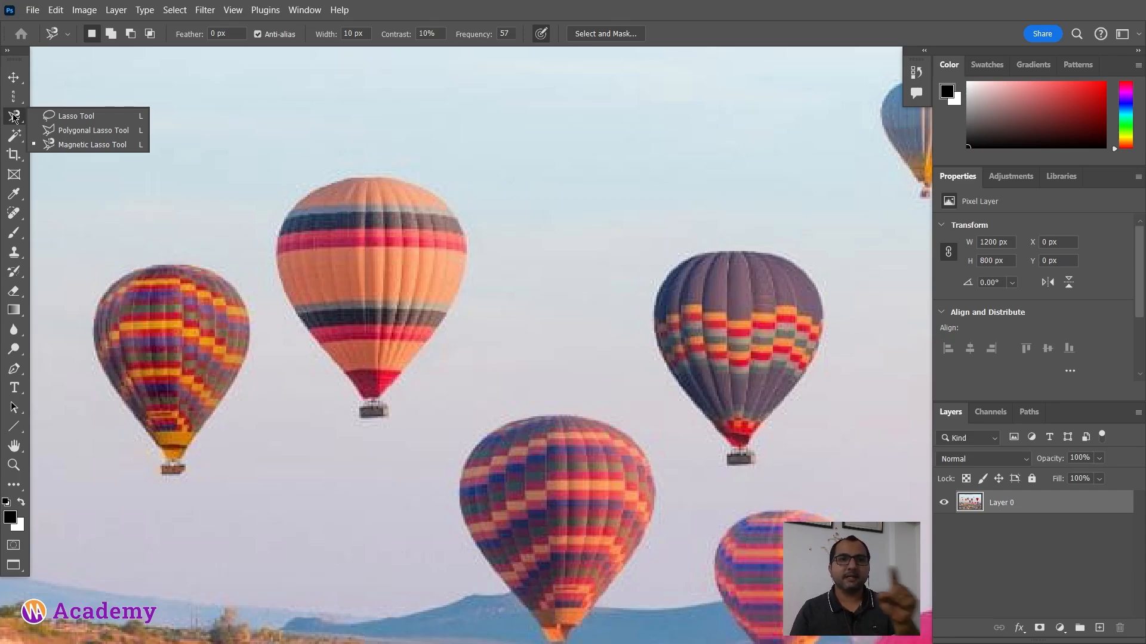
{"action": "left_click", "coordinate": [20, 111]}
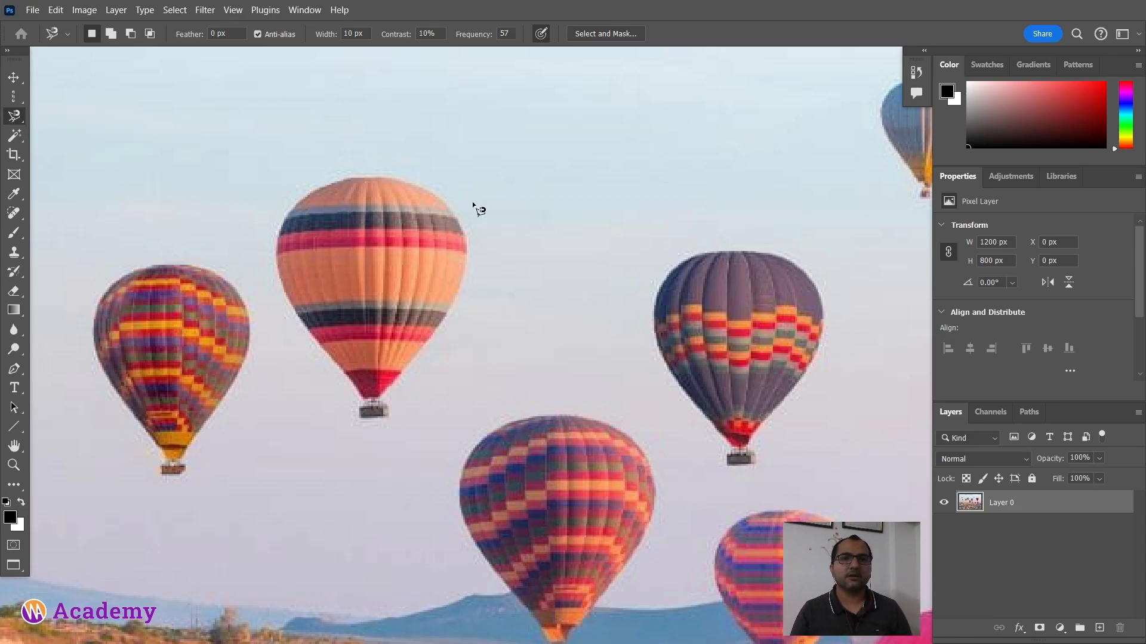
{"action": "scroll", "coordinate": [279, 243], "scroll_direction": "down", "scroll_amount": 2}
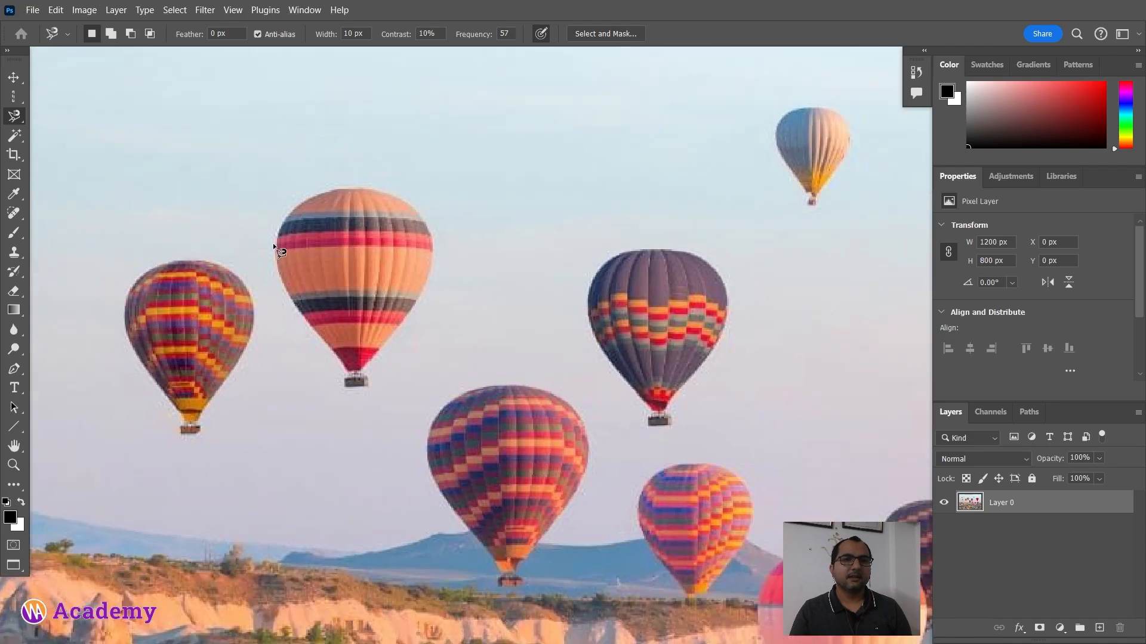
{"action": "scroll", "coordinate": [167, 179], "scroll_direction": "up", "scroll_amount": 1}
{"action": "left_click", "coordinate": [22, 137]}
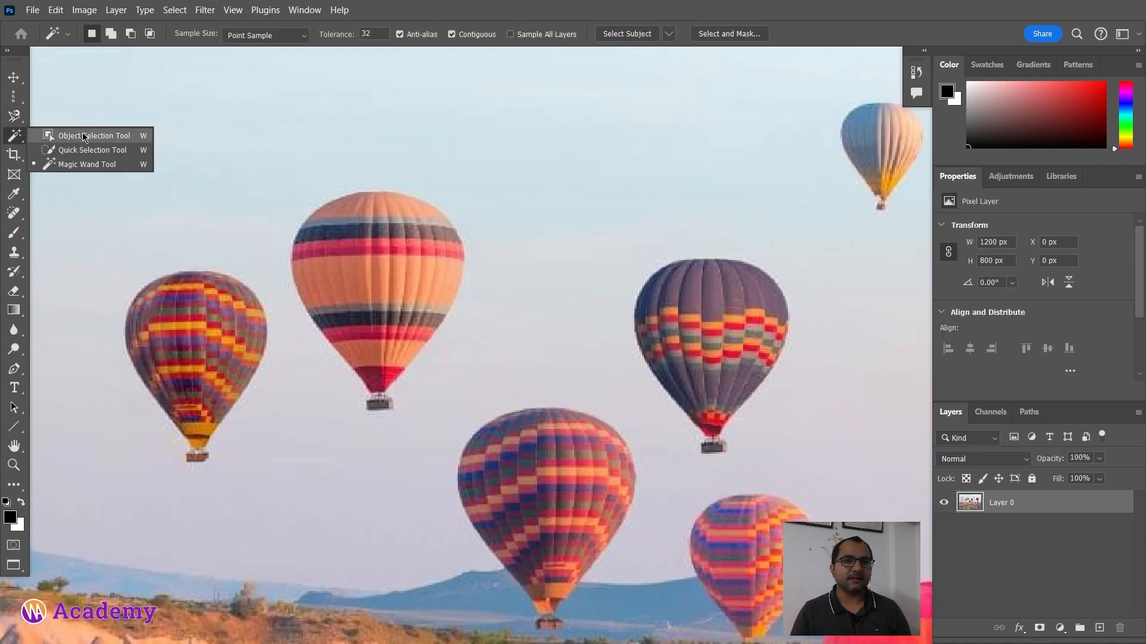
{"action": "left_click", "coordinate": [24, 138]}
{"action": "scroll", "coordinate": [408, 207], "scroll_direction": "down", "scroll_amount": 1}
{"action": "scroll", "coordinate": [409, 208], "scroll_direction": "down", "scroll_amount": 2}
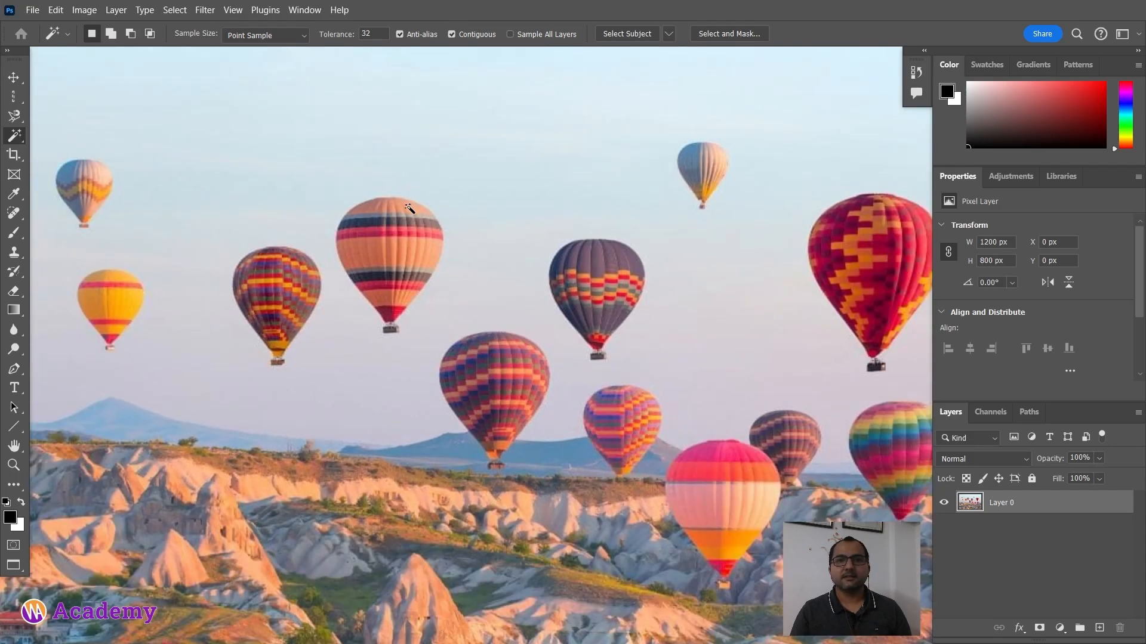
{"action": "left_click_drag", "start_coordinate": [466, 181], "coordinate": [442, 220]}
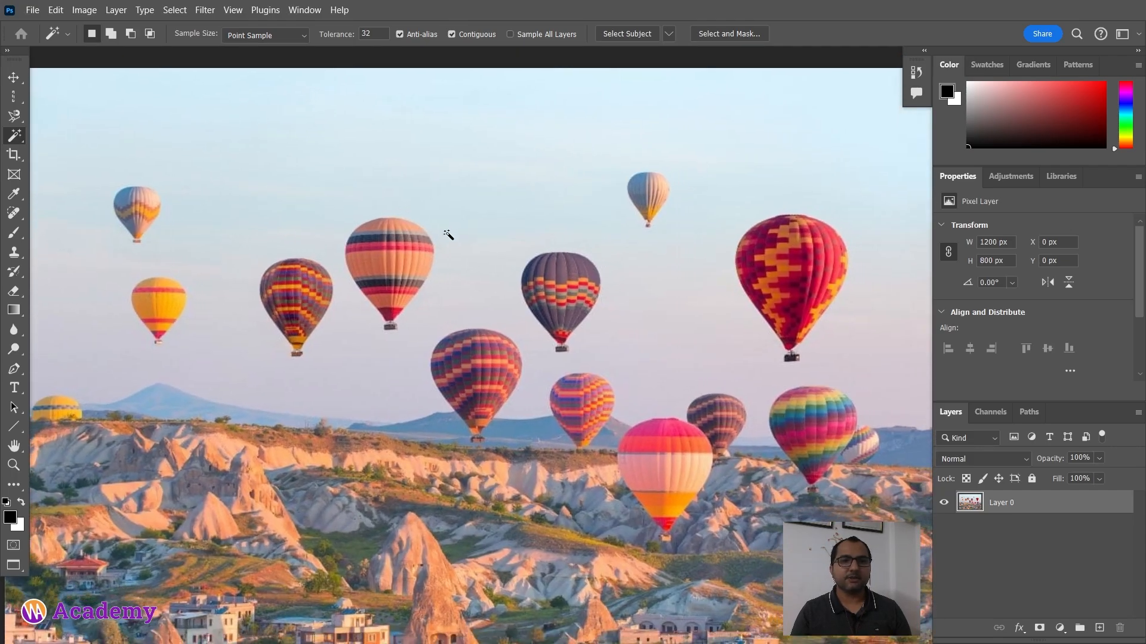
{"action": "key", "text": "ctrl+0"}
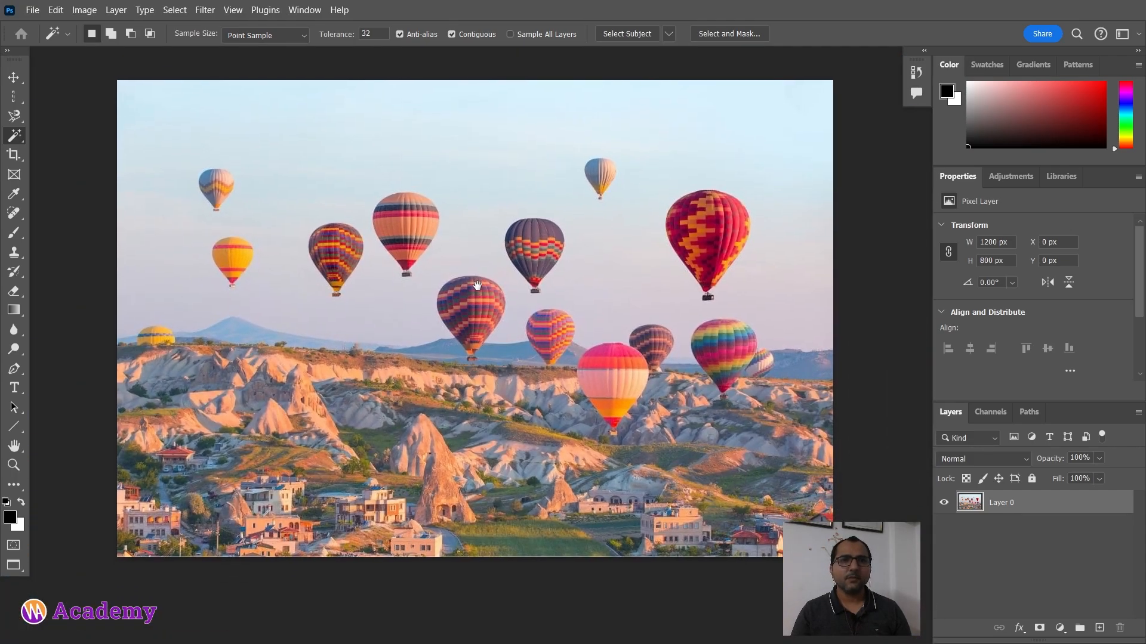
Step: Switch to the Object Selection tool, refresh the object finder, and select the red patterned balloon
{"action": "left_click", "coordinate": [15, 141]}
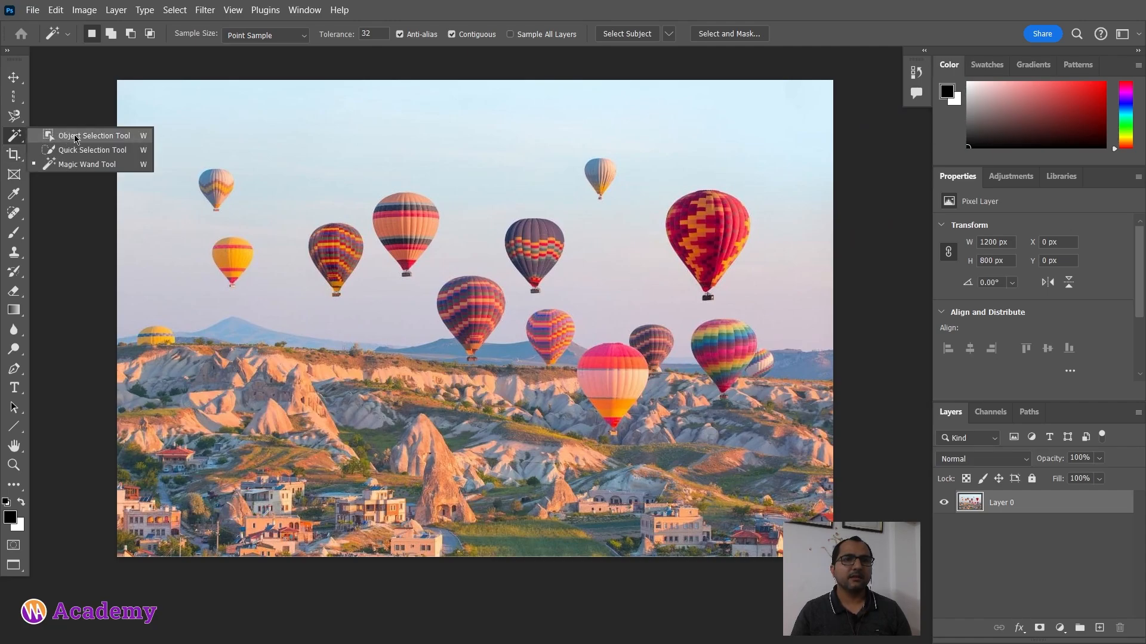
{"action": "left_click", "coordinate": [76, 138]}
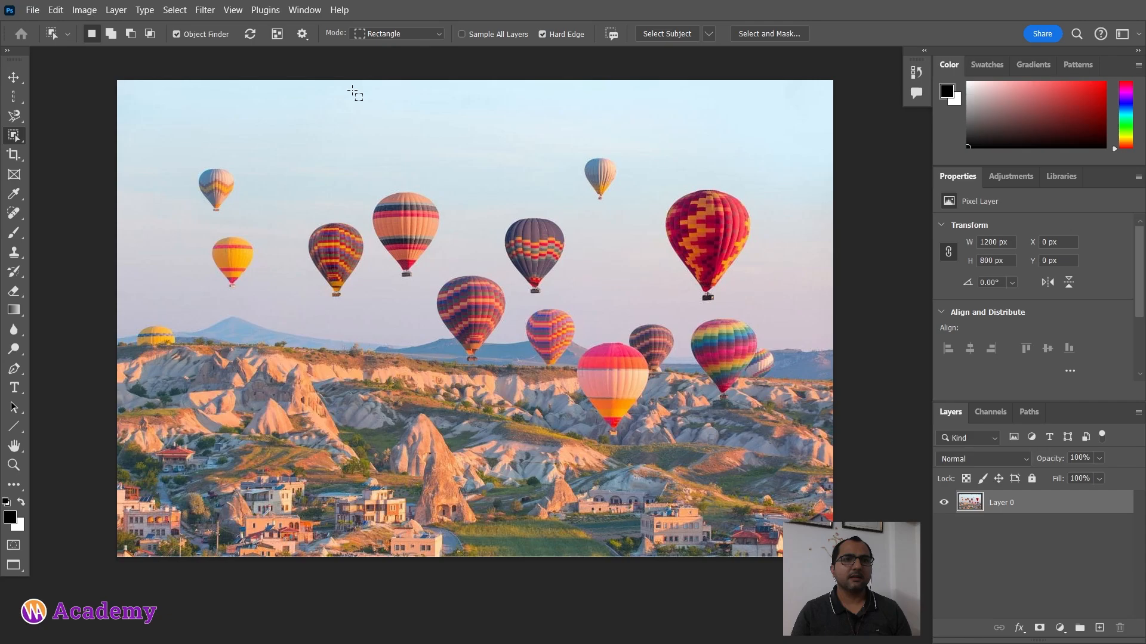
{"action": "left_click", "coordinate": [252, 40]}
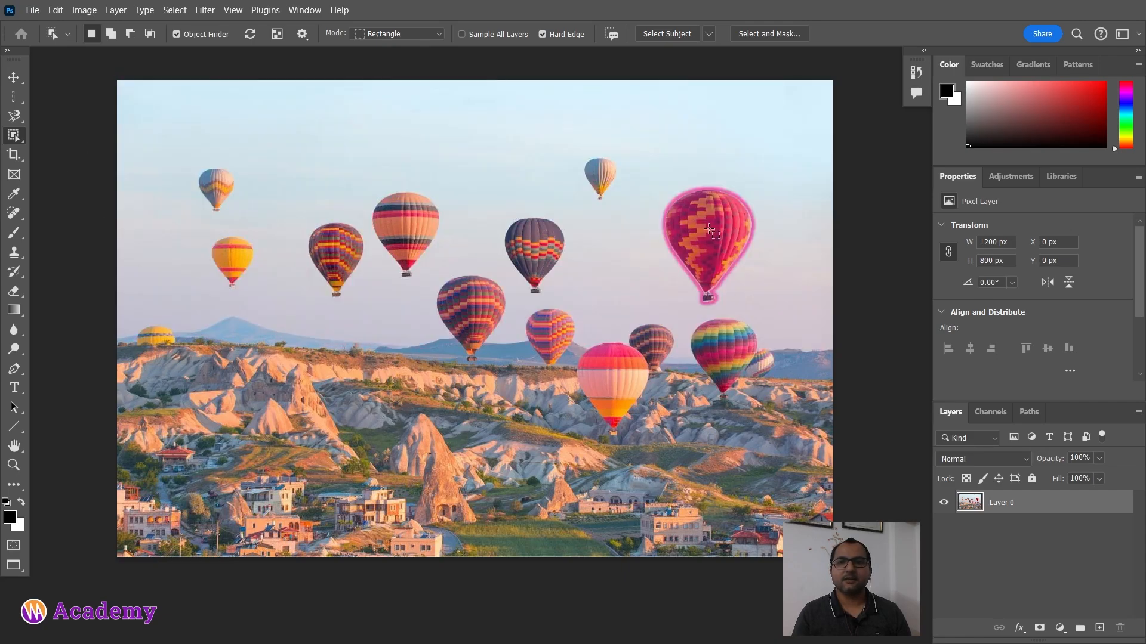
{"action": "left_click", "coordinate": [772, 283]}
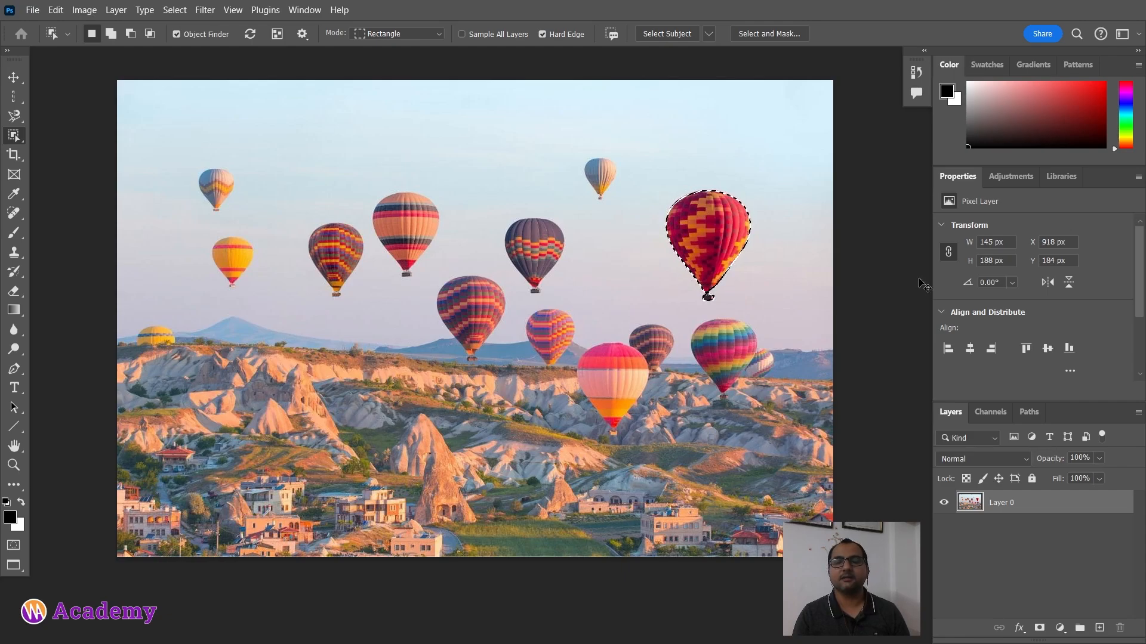
Step: Try cutting the selected balloon and deleting the selected sky, undoing each change
{"action": "key", "text": "ctrl+x"}
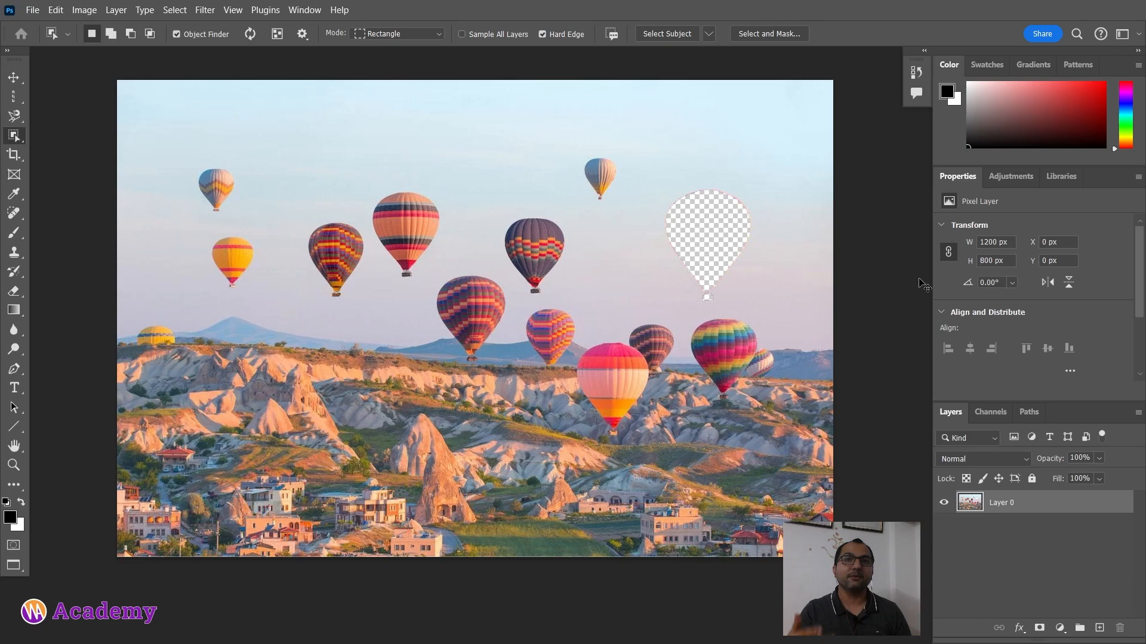
{"action": "key", "text": "ctrl+z"}
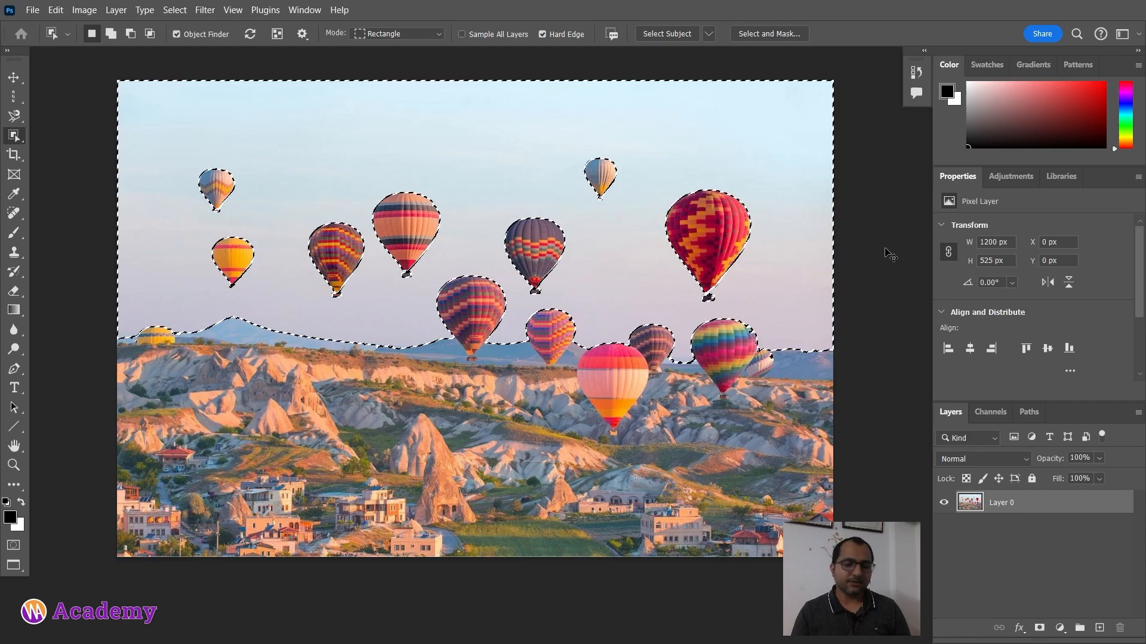
{"action": "key", "text": "Delete"}
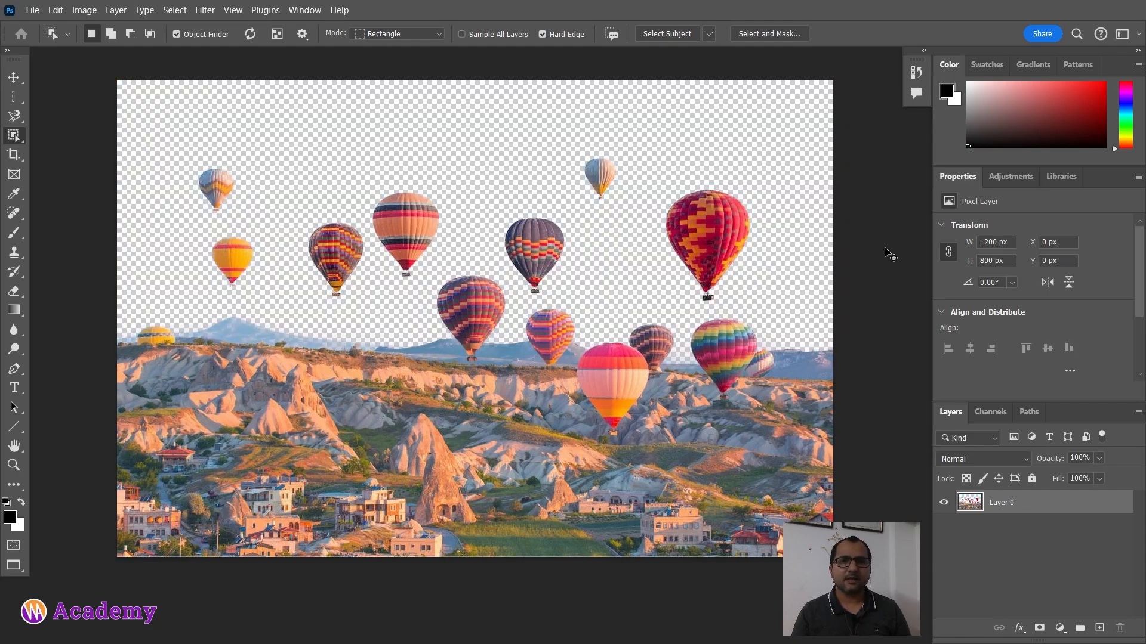
{"action": "key", "text": "ctrl+z"}
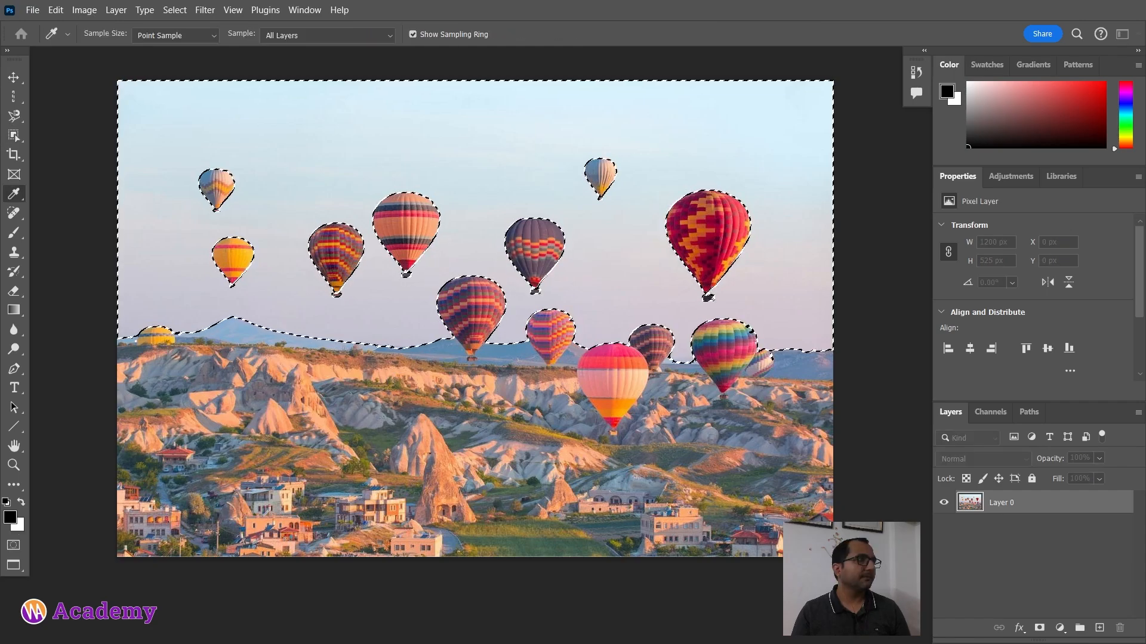
Step: Set the background colour to cyan, hex 00ccf8, in the Color Picker
{"action": "left_click", "coordinate": [14, 526]}
{"action": "left_click_drag", "start_coordinate": [70, 11], "coordinate": [747, 209]}
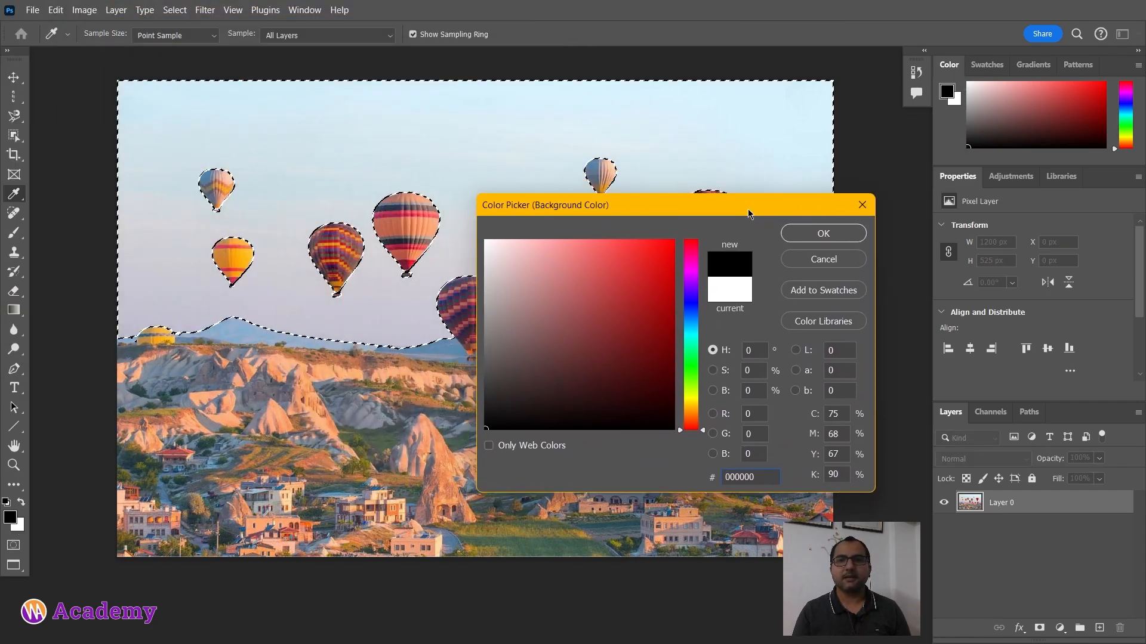
{"action": "left_click_drag", "start_coordinate": [691, 344], "coordinate": [691, 330]}
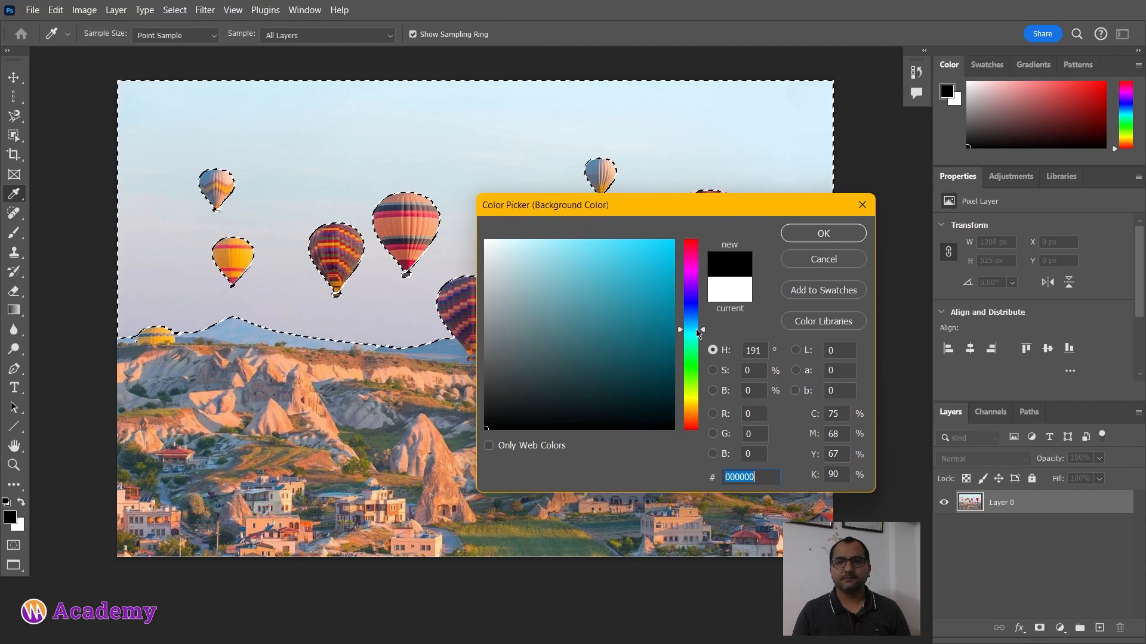
{"action": "mouse_move", "coordinate": [665, 246]}
{"action": "left_mouse_down"}
{"action": "mouse_move", "coordinate": [671, 232]}
{"action": "mouse_move", "coordinate": [673, 246]}
{"action": "left_mouse_up"}
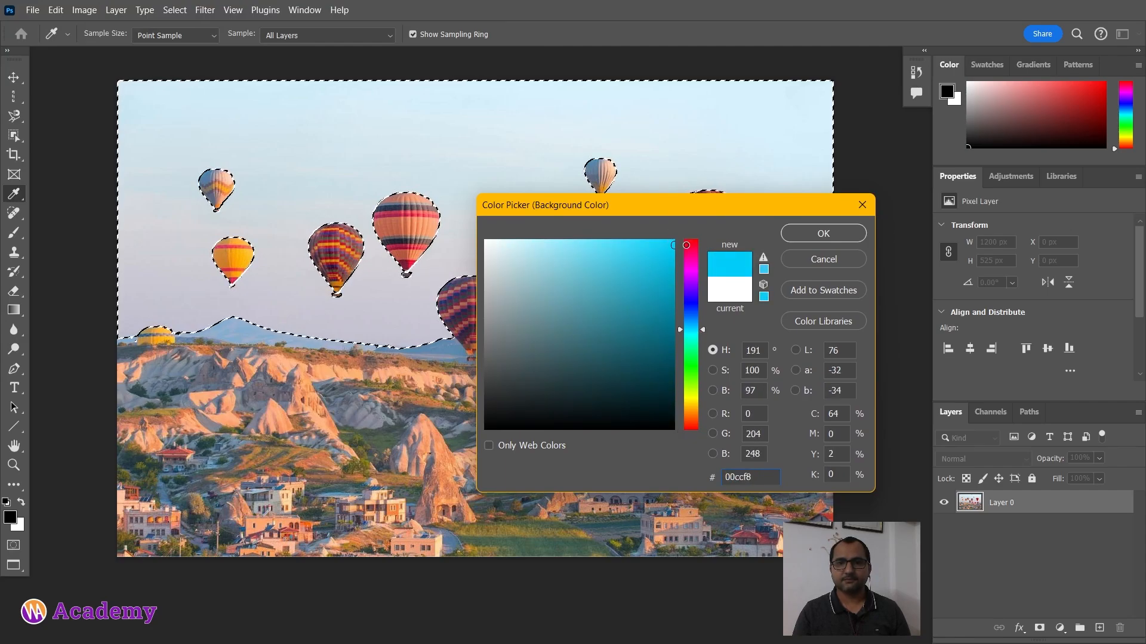
{"action": "left_click", "coordinate": [821, 242]}
Step: Fill the selected sky with the cyan background colour and deselect
{"action": "key", "text": "w"}
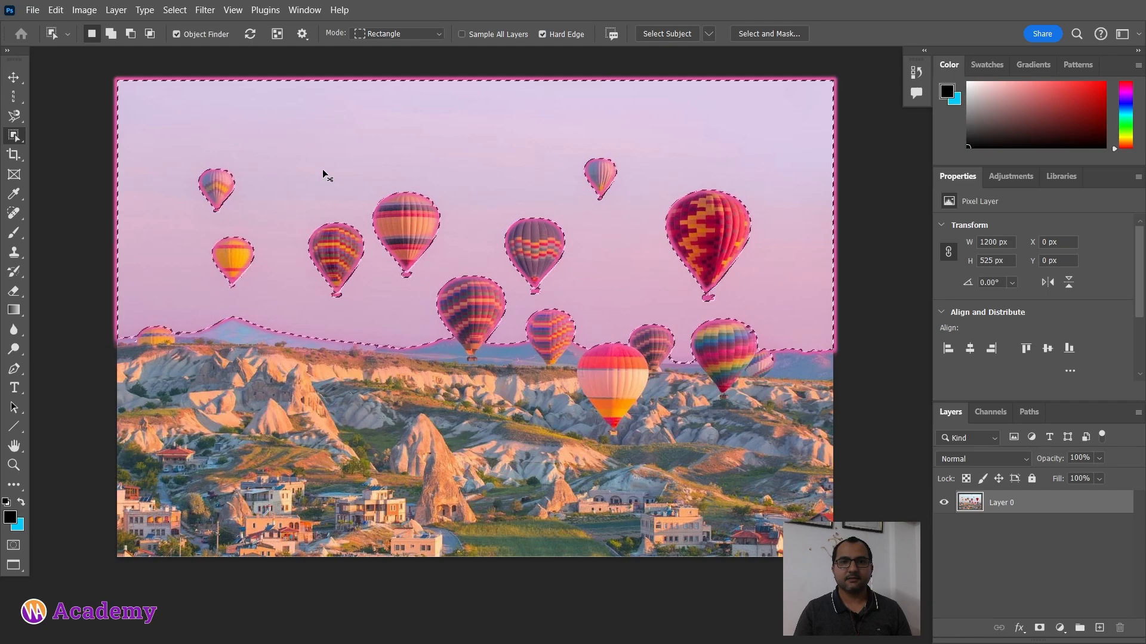
{"action": "key", "text": "ctrl+BackSpace"}
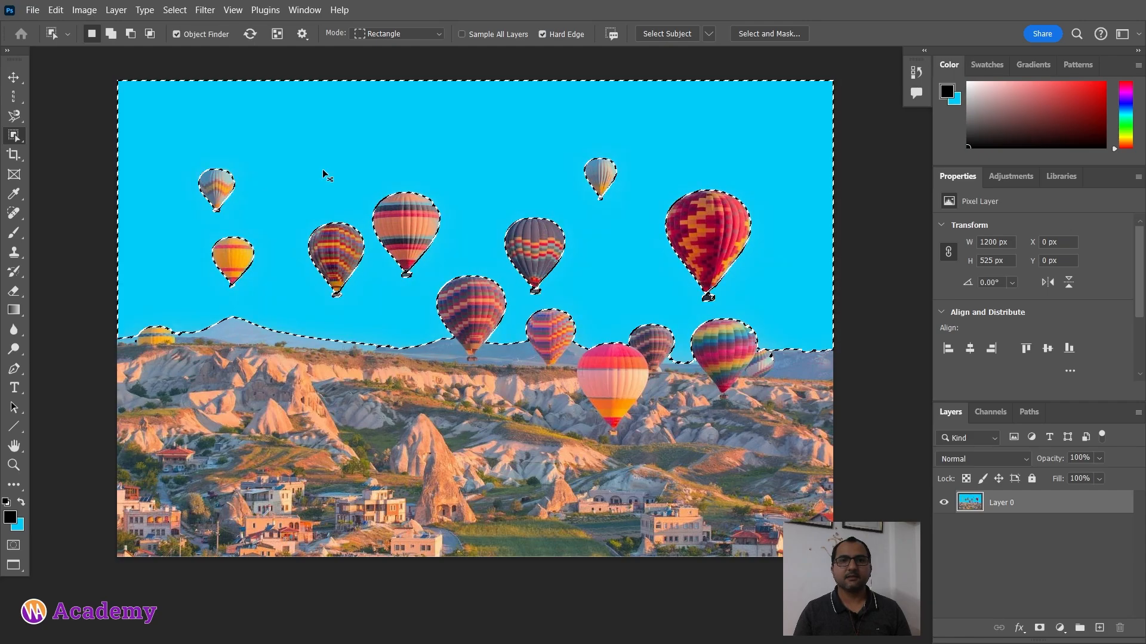
{"action": "key", "text": "ctrl+d"}
Step: Undo the cyan sky fill and the previous selection steps
{"action": "key", "text": "ctrl+minus"}
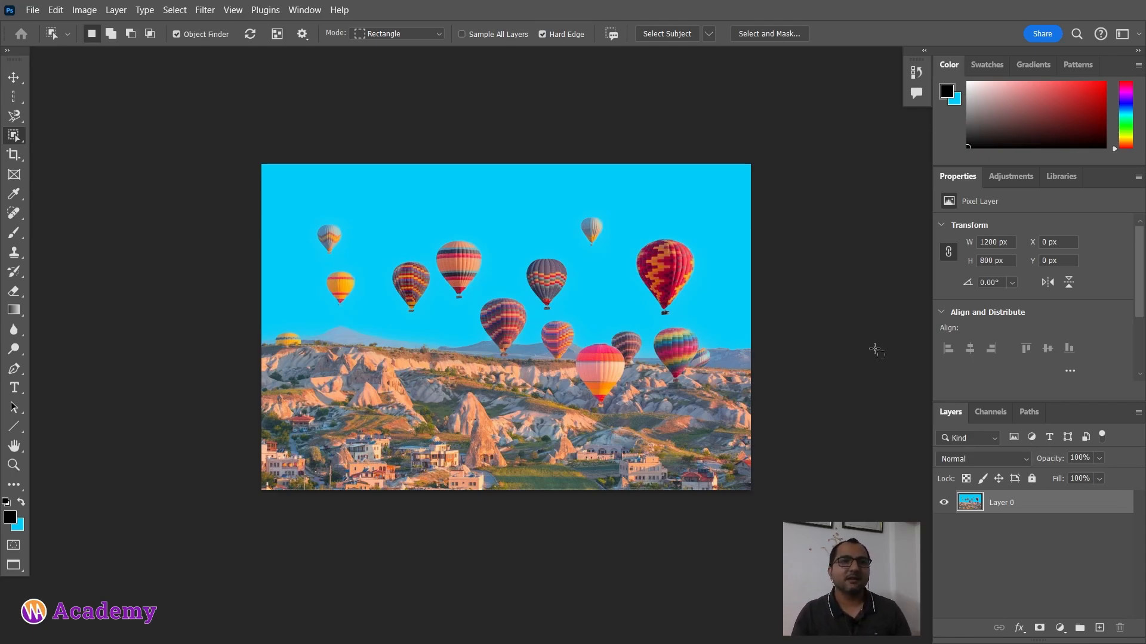
{"action": "left_click_drag", "start_coordinate": [600, 257], "coordinate": [561, 232]}
{"action": "scroll", "coordinate": [494, 264], "scroll_direction": "up", "scroll_amount": 5}
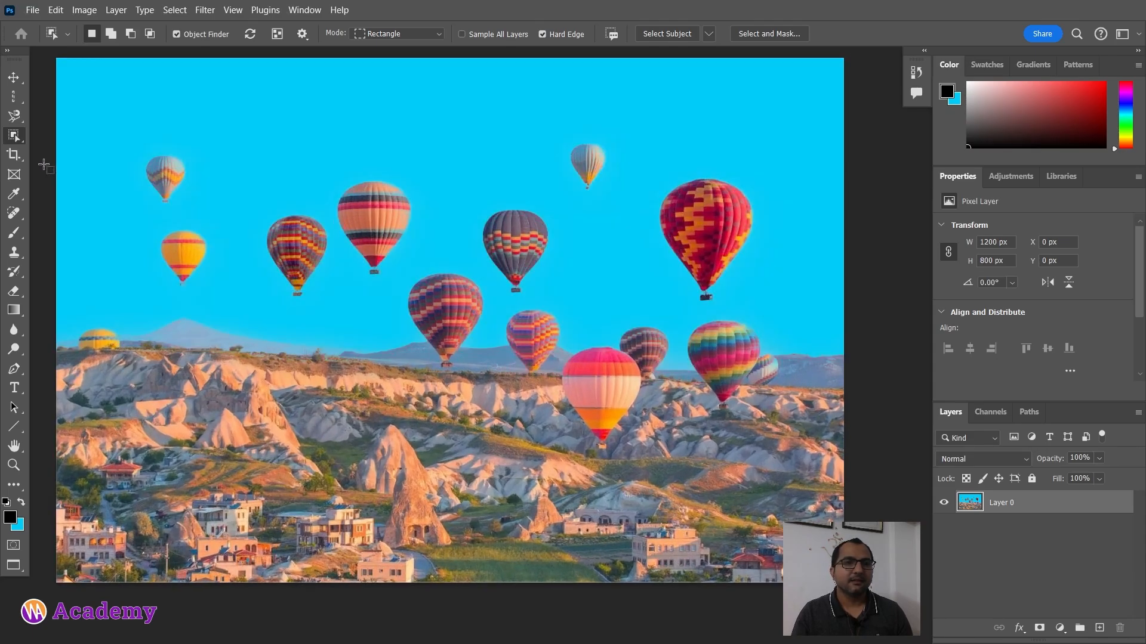
{"action": "scroll", "coordinate": [113, 197], "scroll_direction": "down", "scroll_amount": 1}
{"action": "left_click_drag", "start_coordinate": [94, 197], "coordinate": [179, 199]}
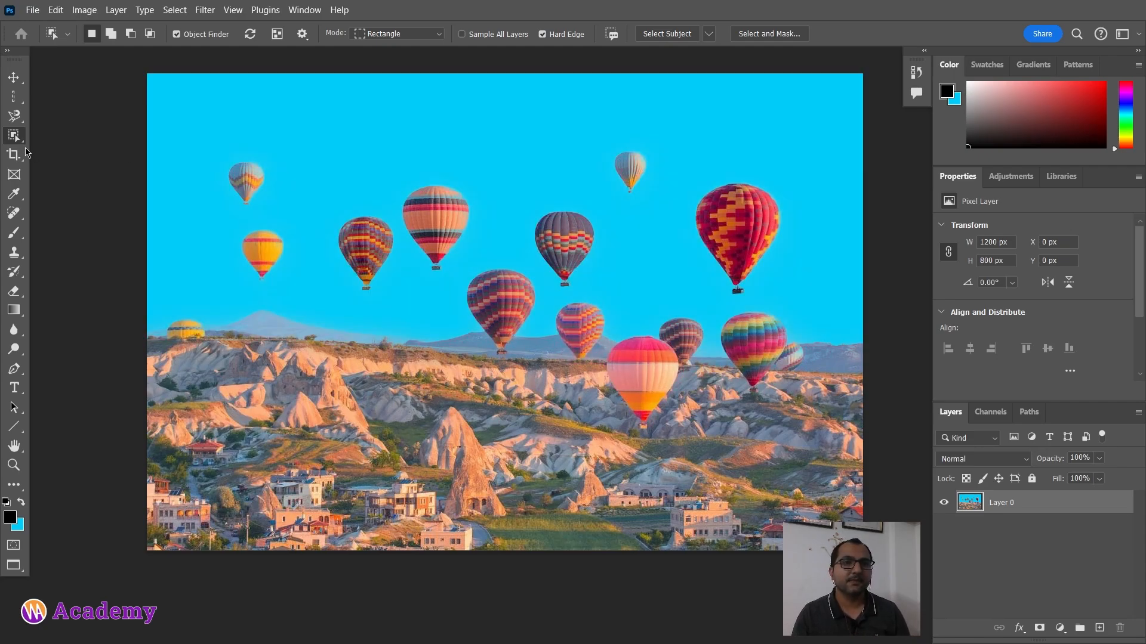
{"action": "right_click", "coordinate": [13, 138]}
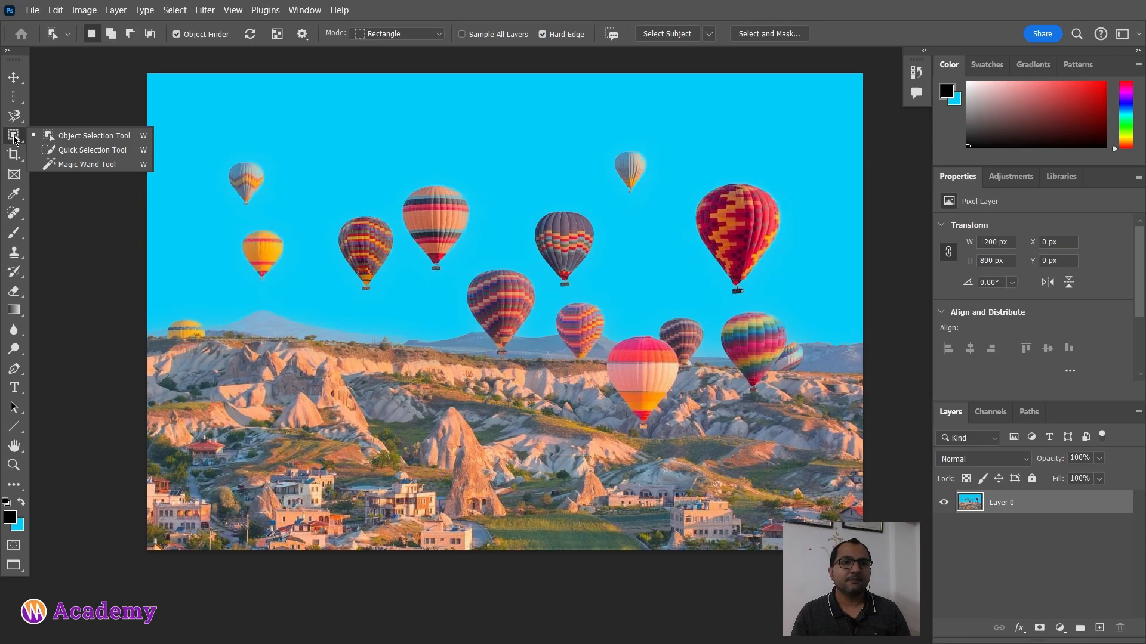
{"action": "left_click", "coordinate": [14, 138]}
{"action": "left_click", "coordinate": [14, 78]}
{"action": "left_click", "coordinate": [60, 130]}
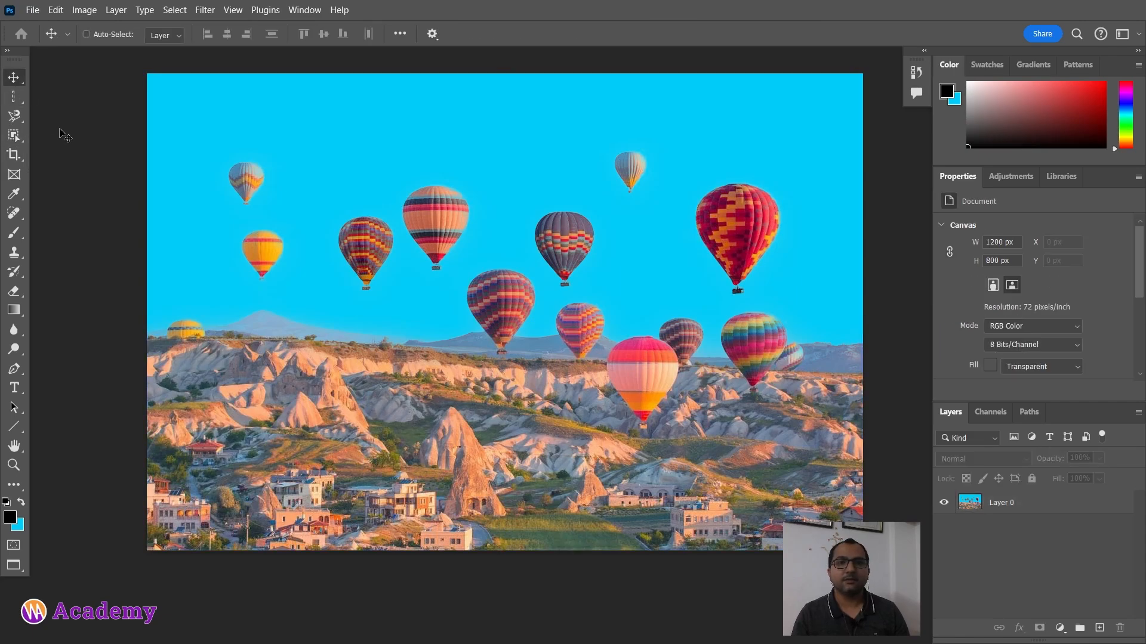
{"action": "key", "text": "ctrl+z"}
{"action": "key", "text": "ctrl+z"}
{"action": "key", "text": "ctrl+z"}
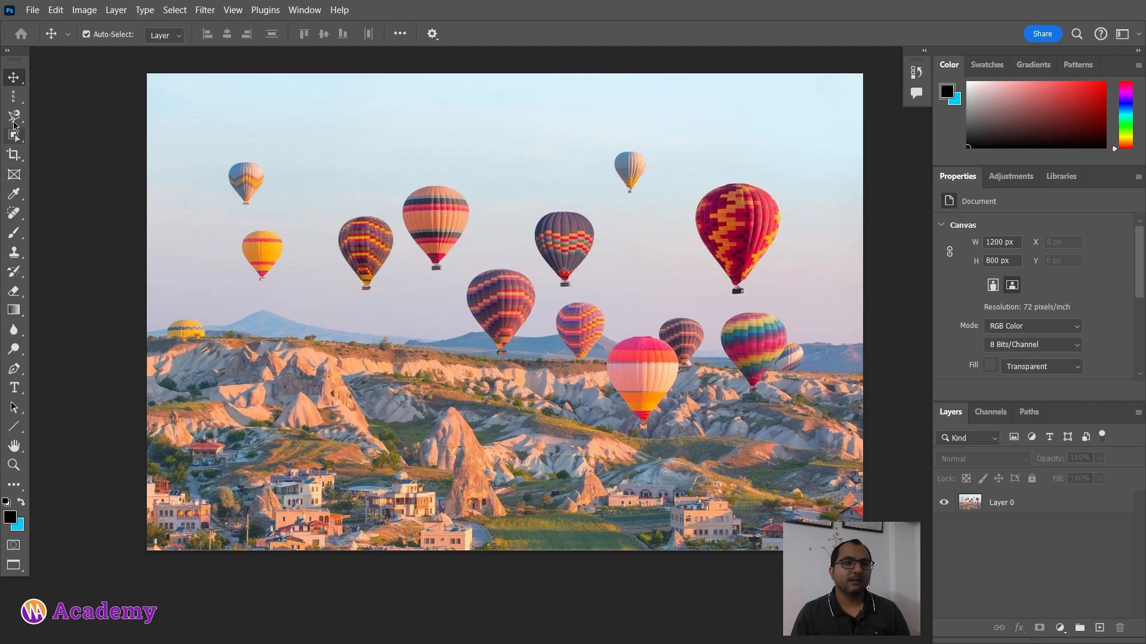
Step: Switch to the Quick Selection tool and brush over the large red patterned balloon to select it
{"action": "left_click", "coordinate": [14, 135]}
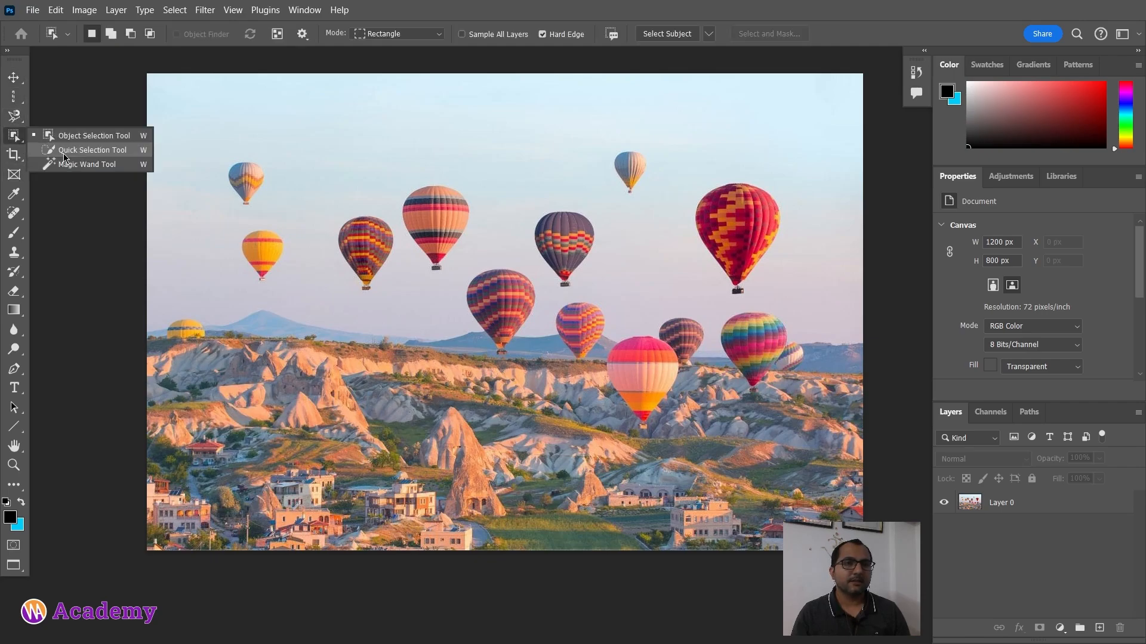
{"action": "left_click", "coordinate": [65, 150]}
{"action": "scroll", "coordinate": [426, 275], "scroll_direction": "up", "scroll_amount": 2}
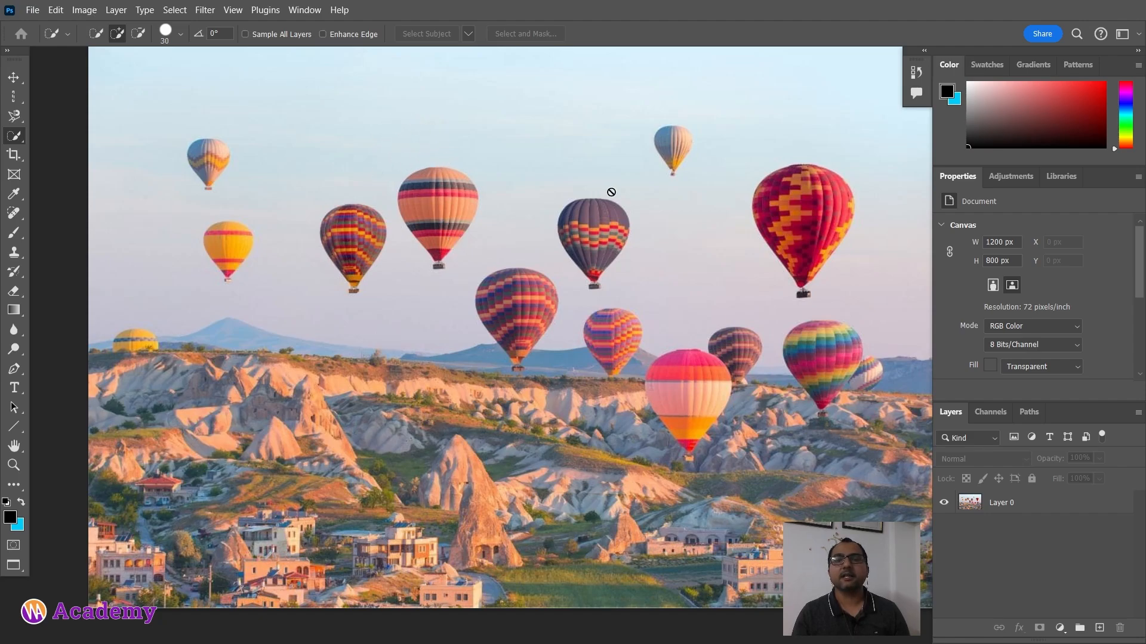
{"action": "left_click", "coordinate": [1020, 504]}
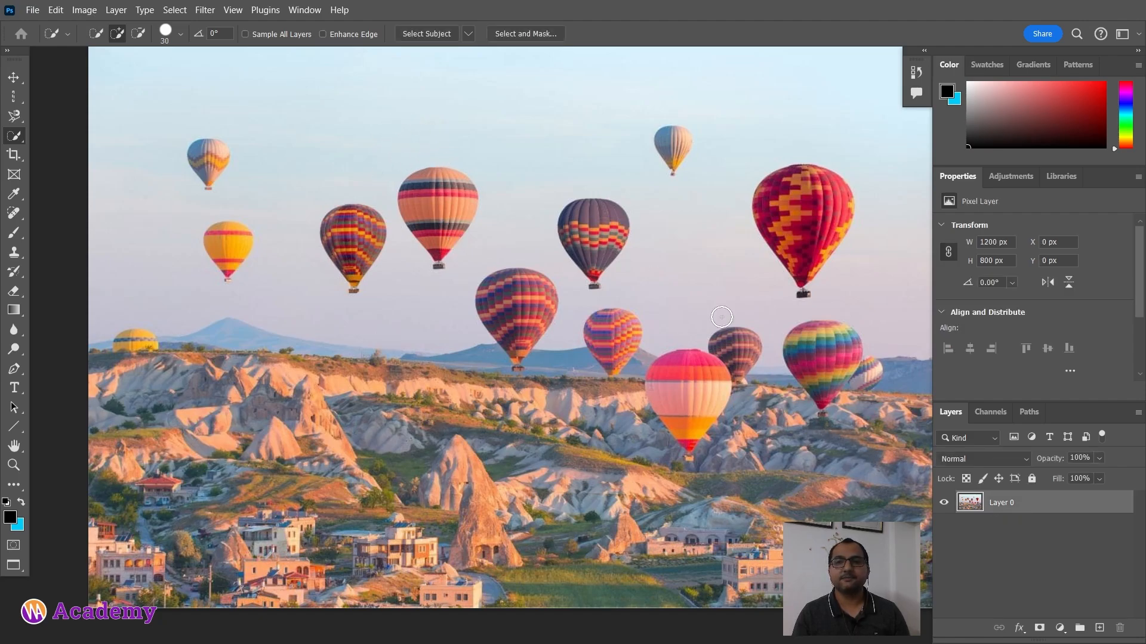
{"action": "left_click_drag", "start_coordinate": [565, 255], "coordinate": [512, 260]}
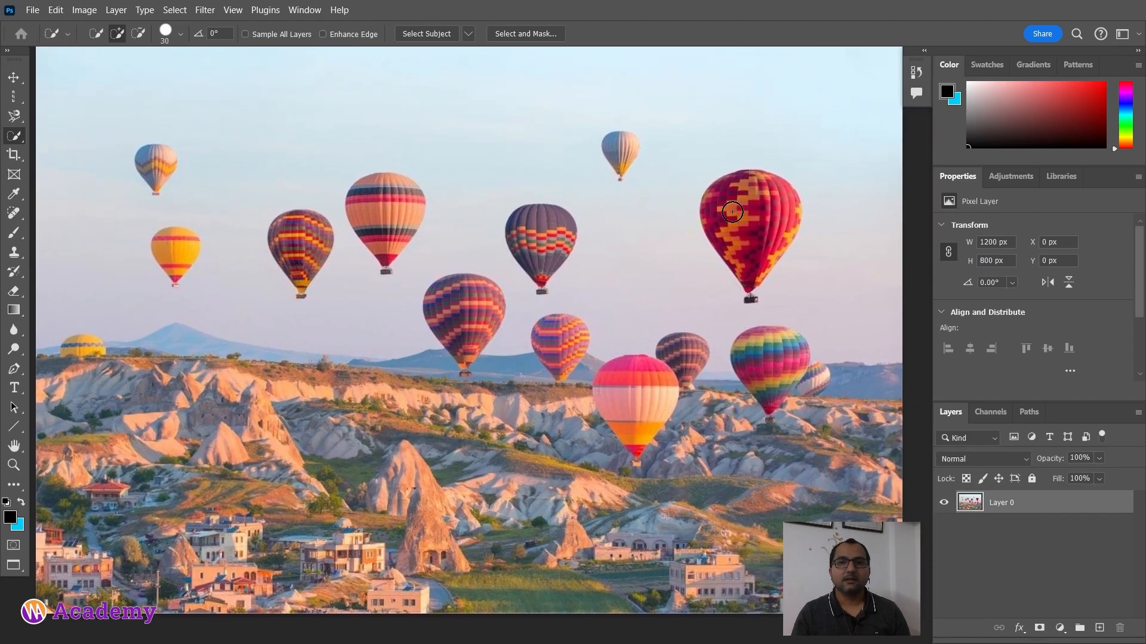
{"action": "left_click_drag", "start_coordinate": [722, 299], "coordinate": [607, 279]}
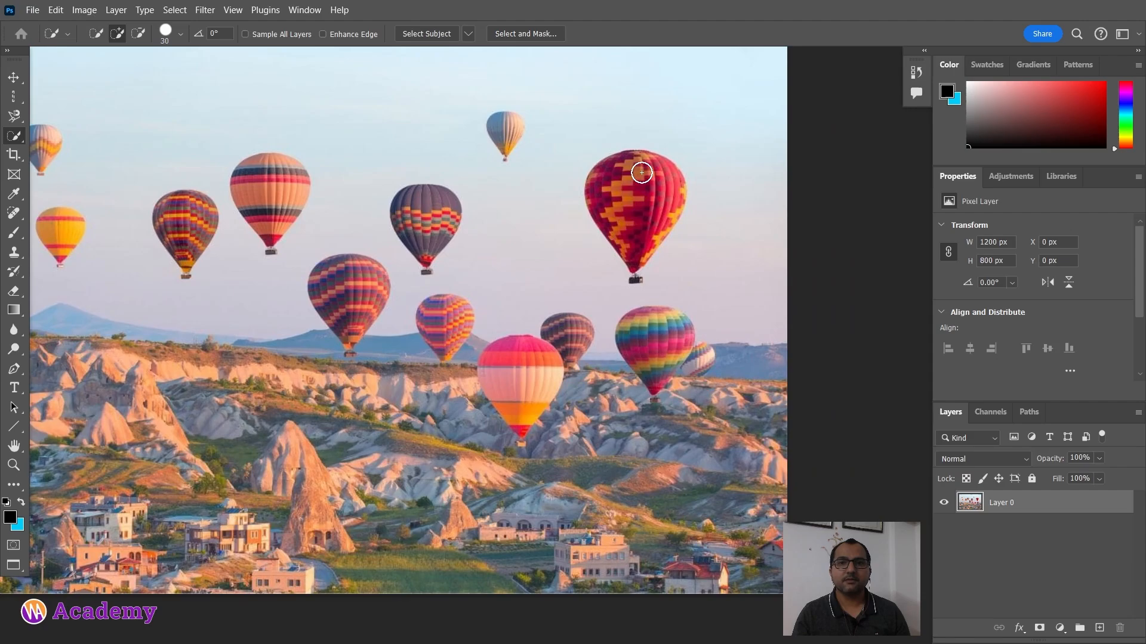
{"action": "mouse_move", "coordinate": [639, 171]}
{"action": "left_mouse_down"}
{"action": "mouse_move", "coordinate": [617, 197]}
{"action": "mouse_move", "coordinate": [634, 219]}
{"action": "left_mouse_up"}
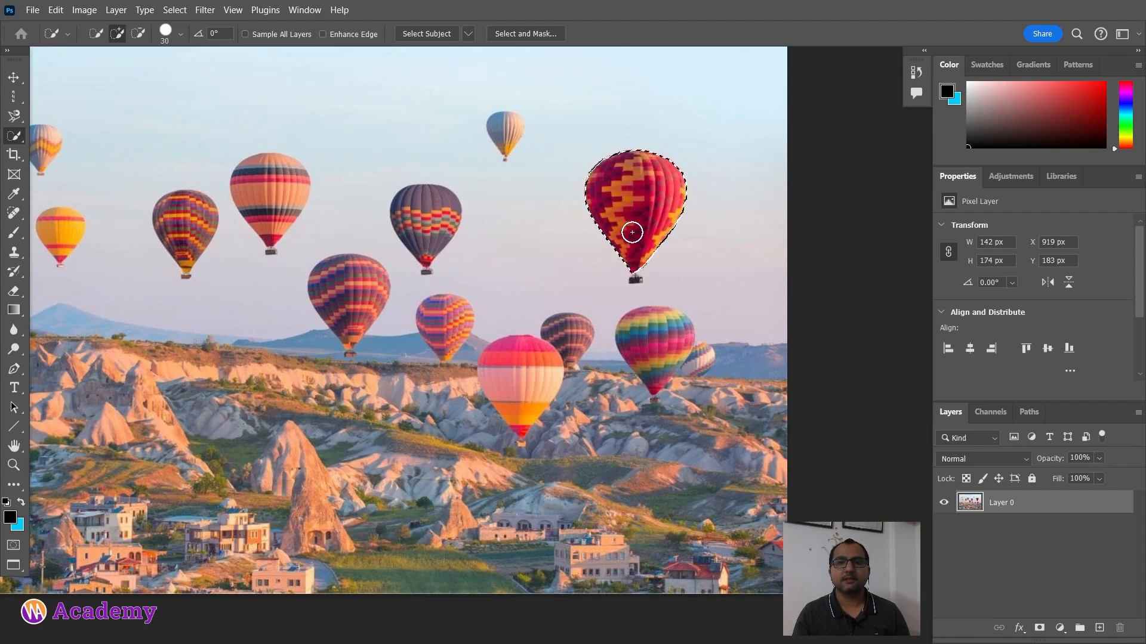
Step: Deselect and brush across the sky with the Quick Selection tool to select it around the balloons
{"action": "key", "text": "ctrl+d"}
{"action": "mouse_move", "coordinate": [299, 177]}
{"action": "left_mouse_down"}
{"action": "mouse_move", "coordinate": [258, 180]}
{"action": "mouse_move", "coordinate": [266, 225]}
{"action": "mouse_move", "coordinate": [238, 246]}
{"action": "mouse_move", "coordinate": [418, 293]}
{"action": "left_mouse_up"}
{"action": "key", "text": "ctrl+d"}
{"action": "mouse_move", "coordinate": [242, 144]}
{"action": "left_mouse_down"}
{"action": "mouse_move", "coordinate": [420, 174]}
{"action": "mouse_move", "coordinate": [527, 167]}
{"action": "mouse_move", "coordinate": [565, 221]}
{"action": "left_mouse_up"}
{"action": "mouse_move", "coordinate": [658, 202]}
{"action": "left_mouse_down"}
{"action": "mouse_move", "coordinate": [475, 206]}
{"action": "mouse_move", "coordinate": [580, 129]}
{"action": "mouse_move", "coordinate": [641, 142]}
{"action": "mouse_move", "coordinate": [702, 176]}
{"action": "mouse_move", "coordinate": [590, 296]}
{"action": "left_mouse_up"}
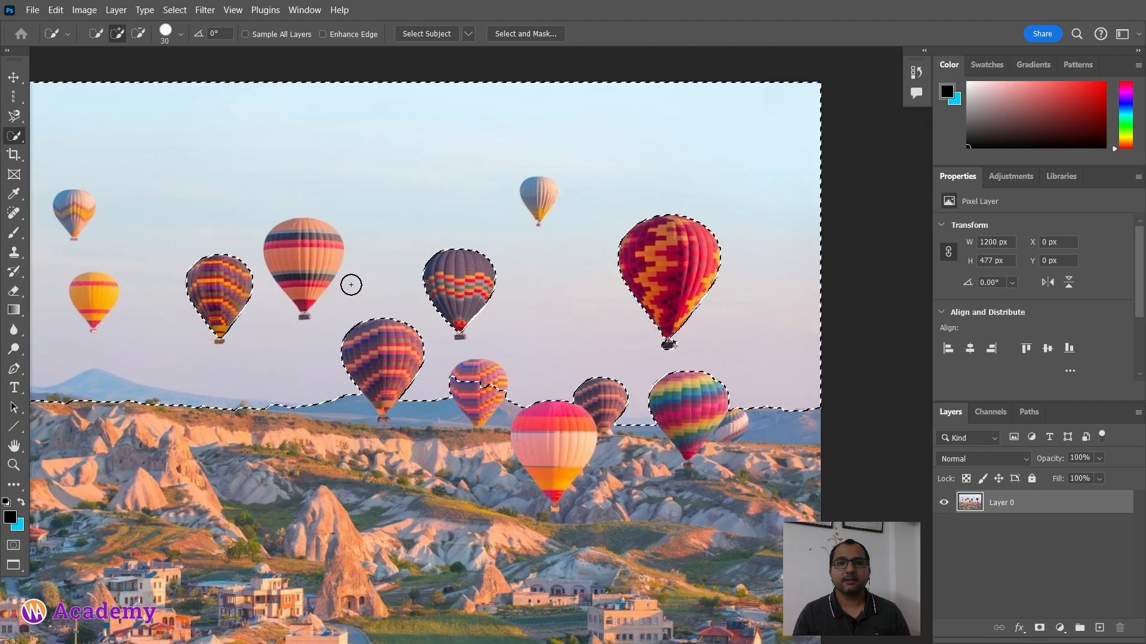
Step: Zoom in to inspect the sky selection's edges around the balloons, then deselect
{"action": "left_click_drag", "start_coordinate": [321, 256], "coordinate": [494, 221]}
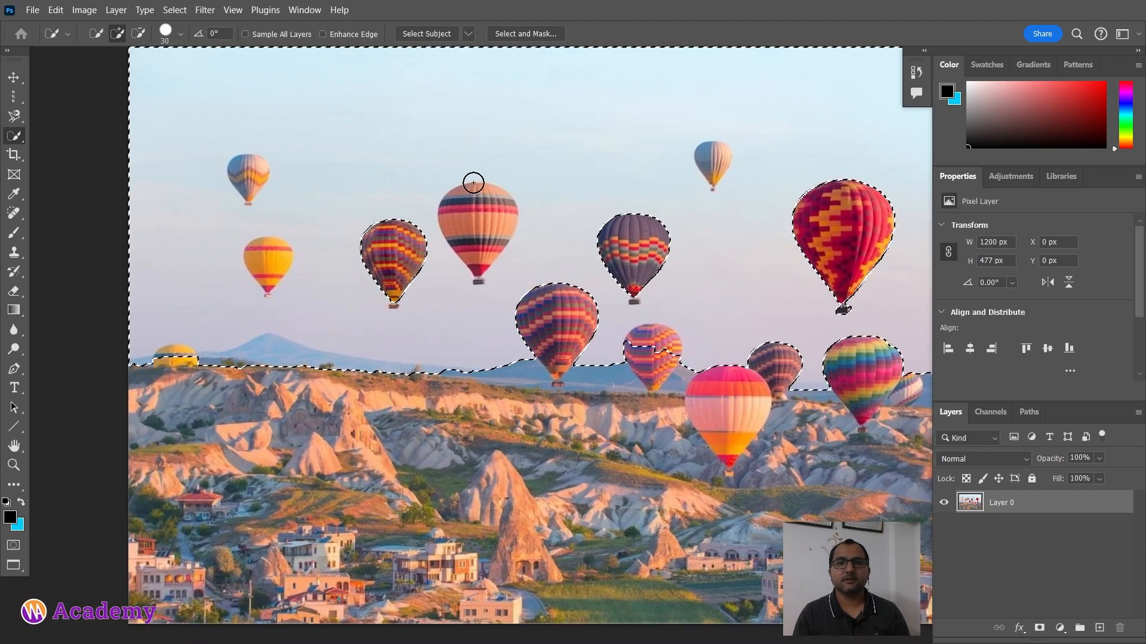
{"action": "scroll", "coordinate": [471, 188], "scroll_direction": "up", "scroll_amount": 3}
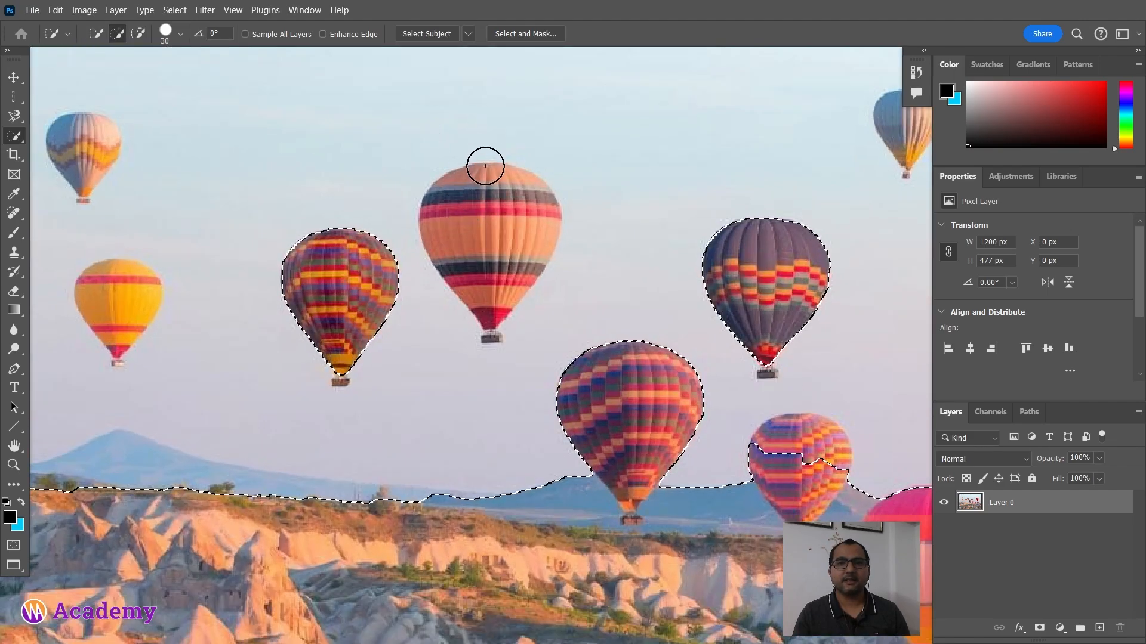
{"action": "scroll", "coordinate": [475, 179], "scroll_direction": "down", "scroll_amount": 4}
{"action": "scroll", "coordinate": [463, 196], "scroll_direction": "down", "scroll_amount": 1}
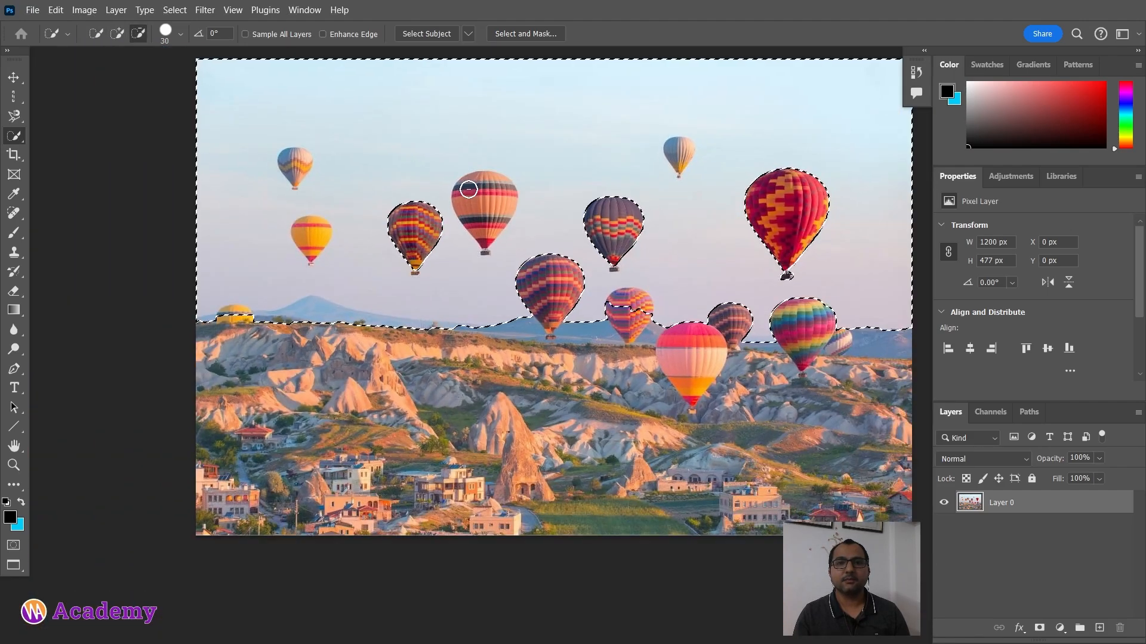
{"action": "left_click_drag", "start_coordinate": [597, 217], "coordinate": [416, 216]}
{"action": "key", "text": "ctrl+d"}
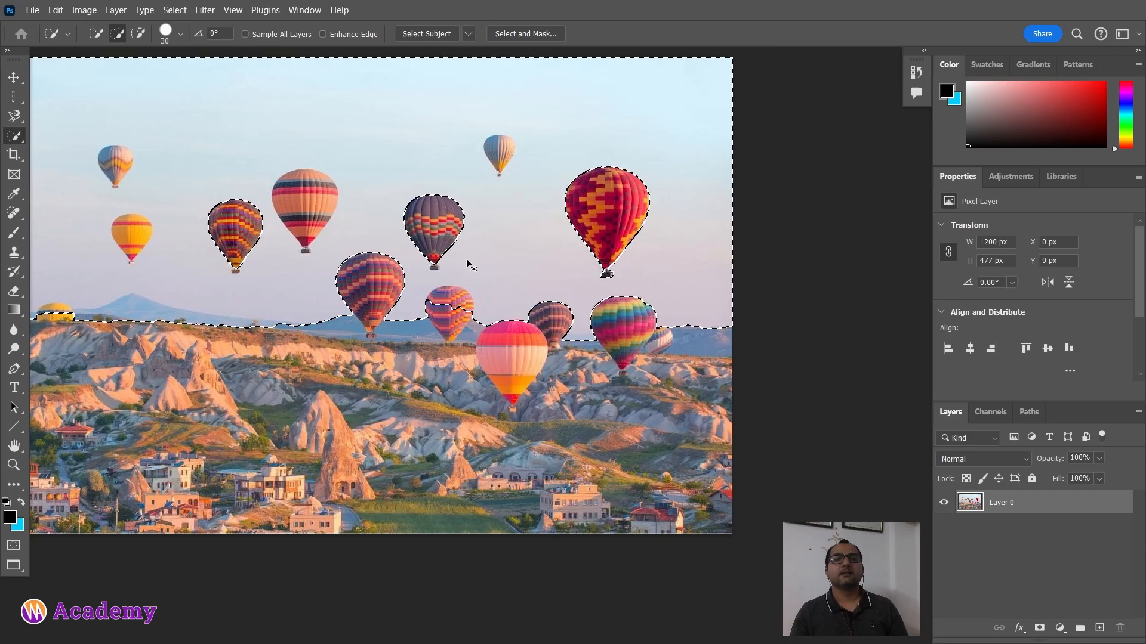
Step: Select the purple striped balloon with one Quick Selection click, inspect it zoomed in, and deselect
{"action": "left_click", "coordinate": [377, 279]}
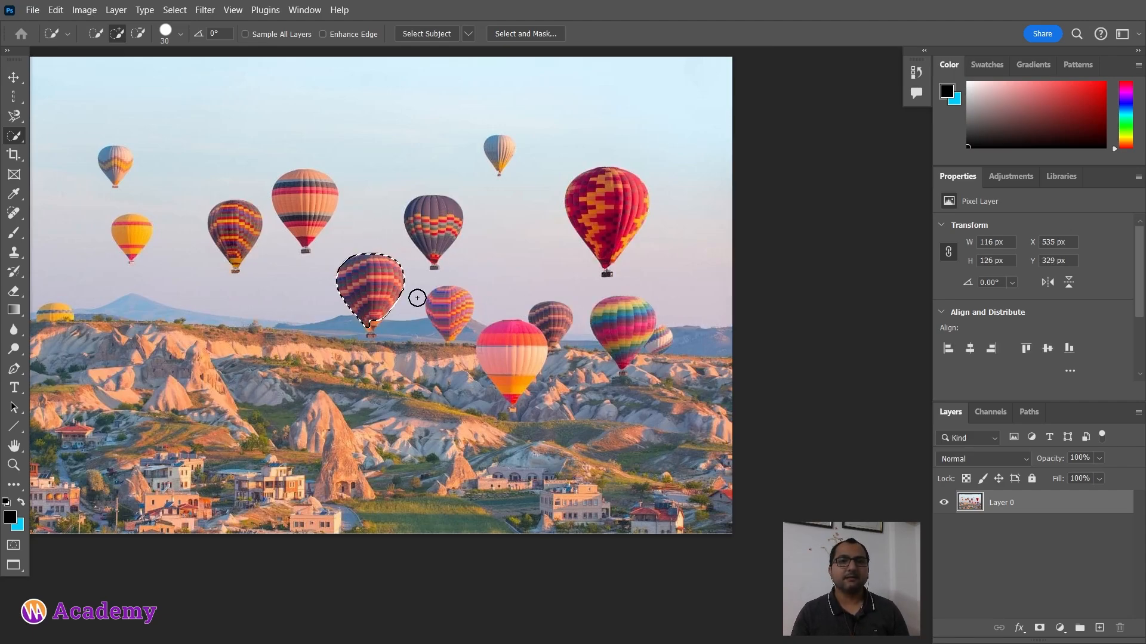
{"action": "scroll", "coordinate": [373, 328], "scroll_direction": "up", "scroll_amount": 3}
{"action": "scroll", "coordinate": [375, 333], "scroll_direction": "up", "scroll_amount": 1}
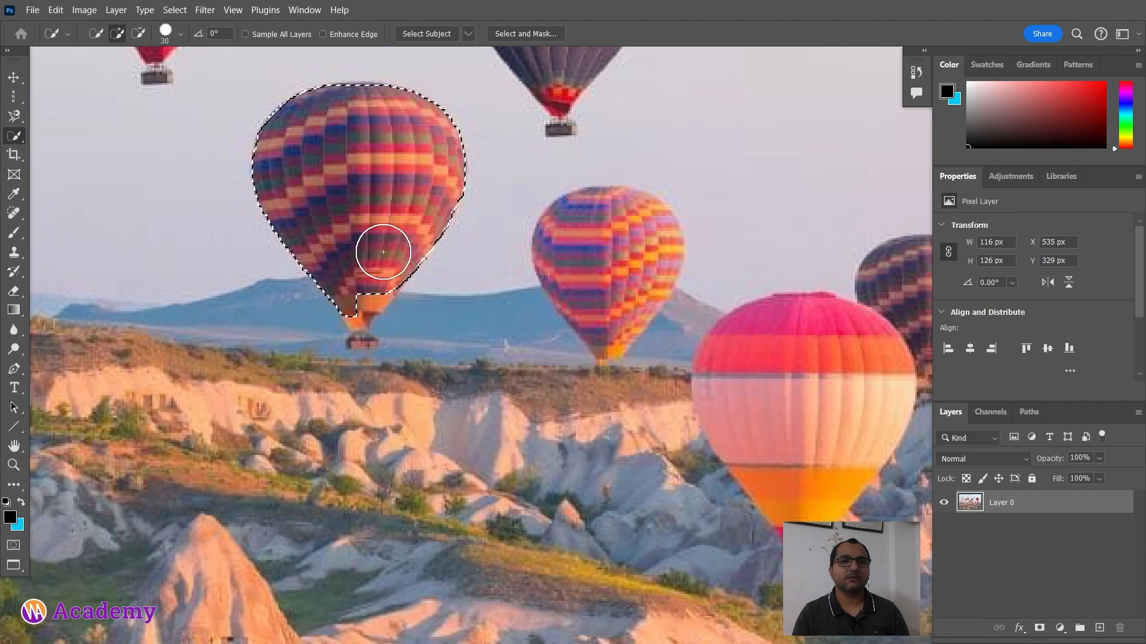
{"action": "scroll", "coordinate": [366, 269], "scroll_direction": "down", "scroll_amount": 2}
{"action": "key", "text": "ctrl+d"}
{"action": "scroll", "coordinate": [422, 251], "scroll_direction": "down", "scroll_amount": 5}
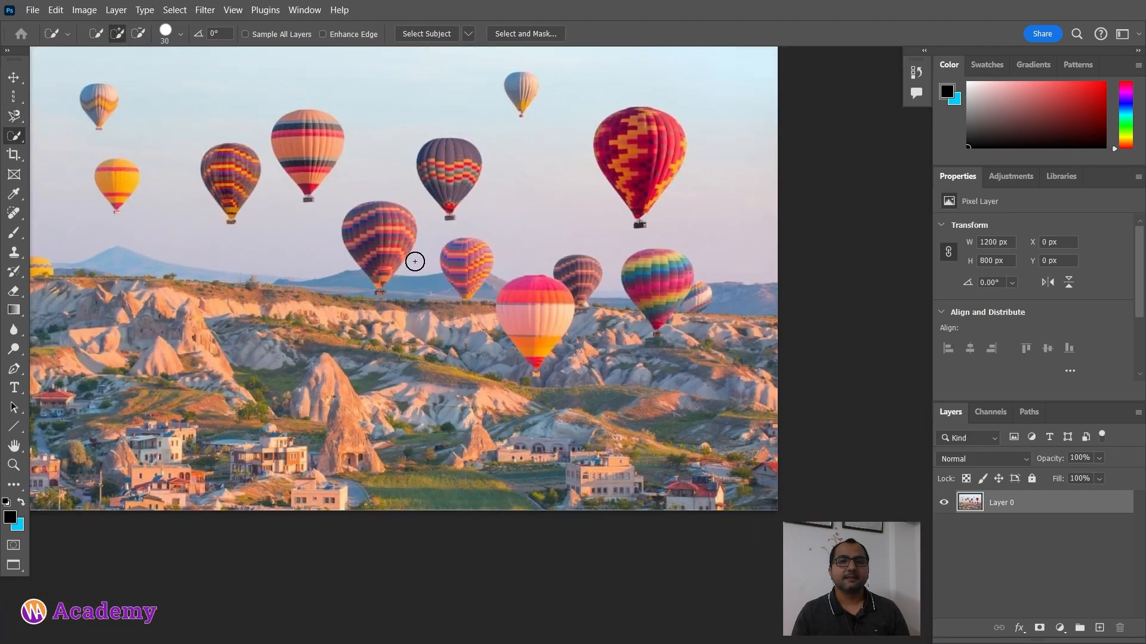
Step: Switch to the Magic Wand tool and select the sky at tolerance 32
{"action": "left_click_drag", "start_coordinate": [431, 215], "coordinate": [527, 249]}
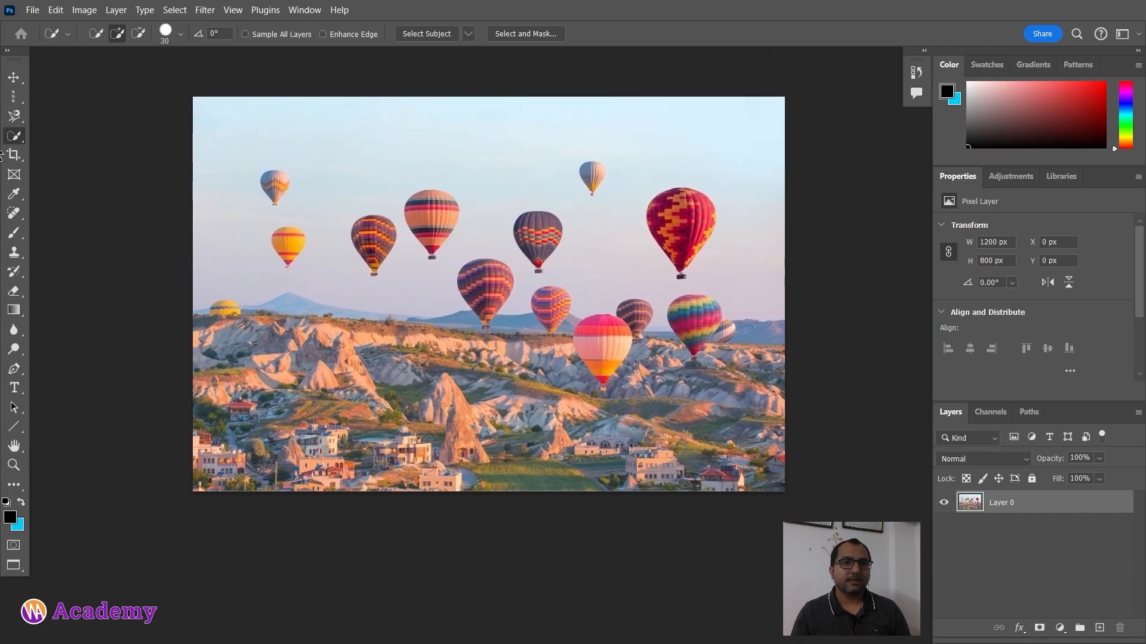
{"action": "right_click", "coordinate": [15, 136]}
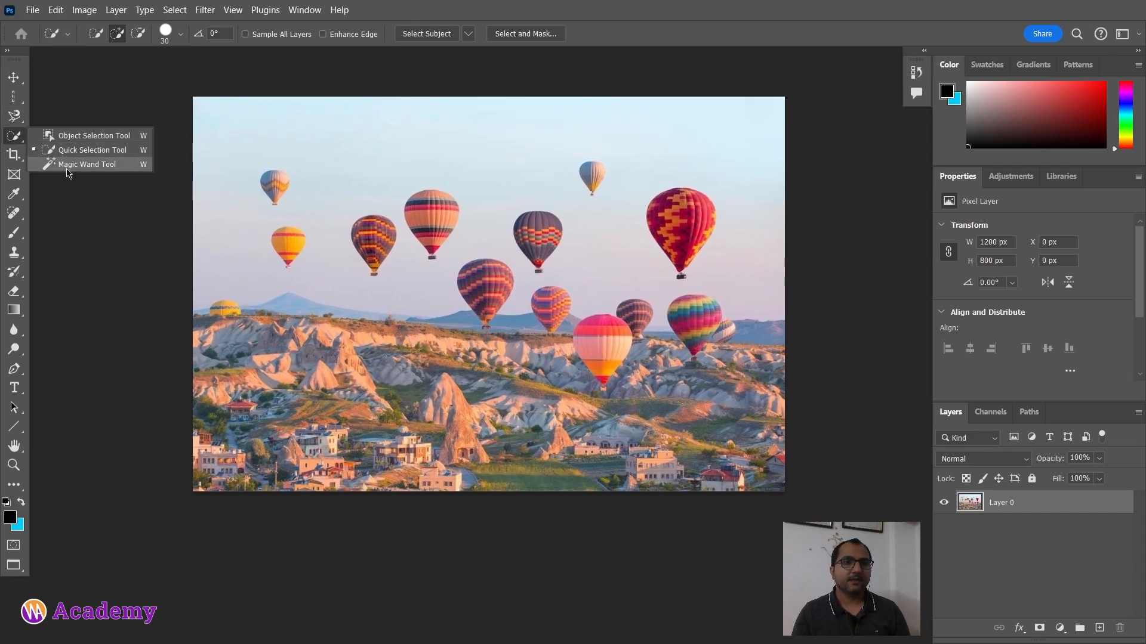
{"action": "left_click", "coordinate": [88, 165]}
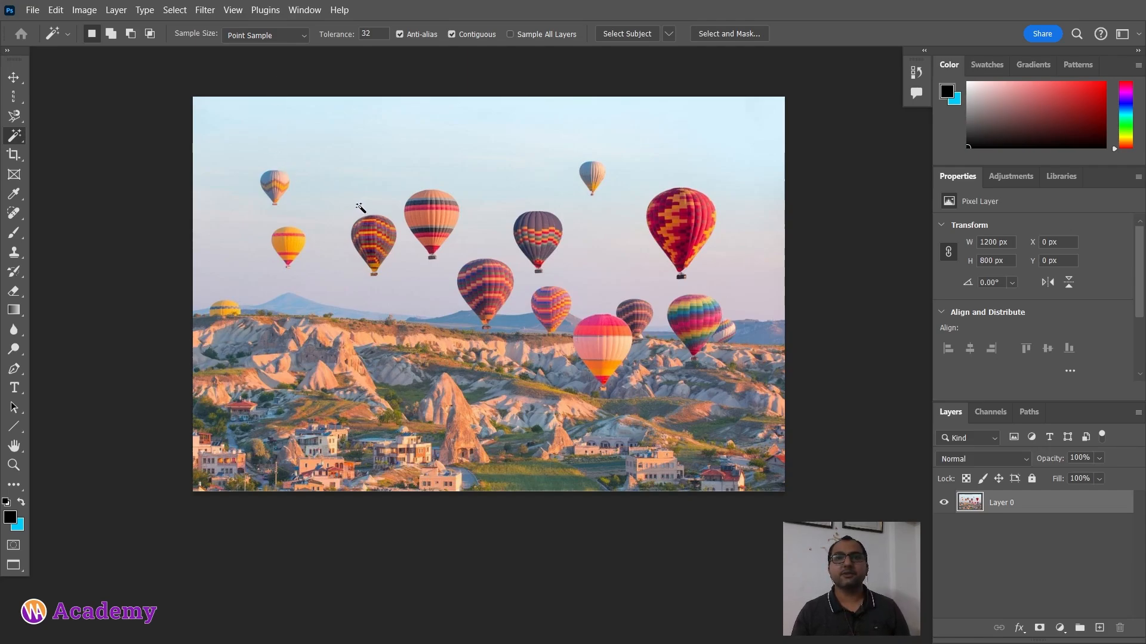
{"action": "scroll", "coordinate": [361, 207], "scroll_direction": "up", "scroll_amount": 2}
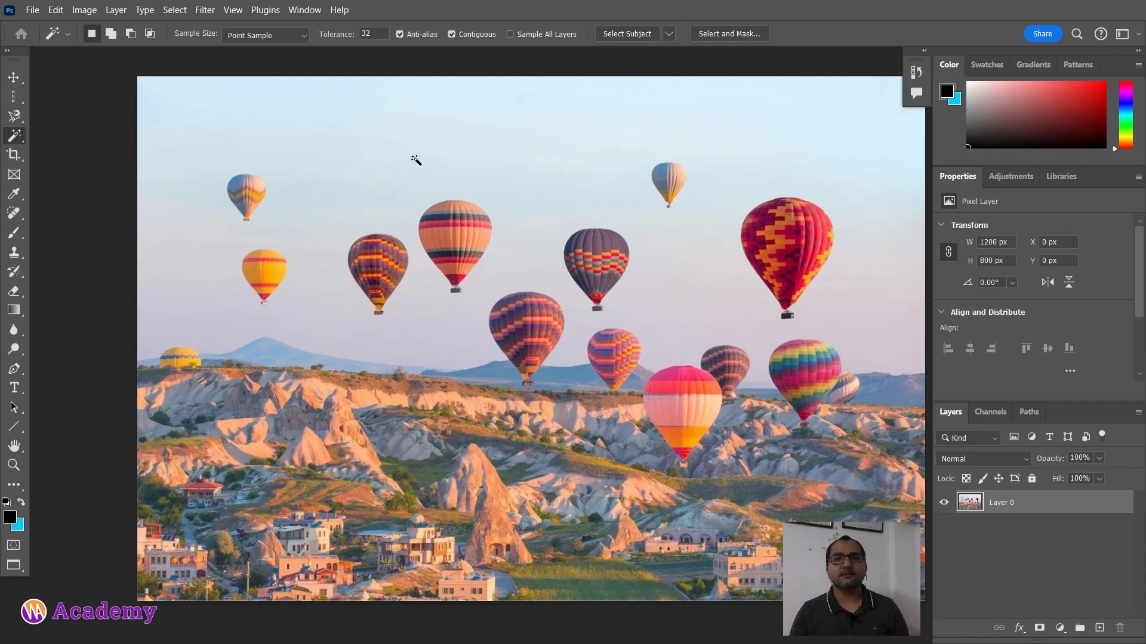
{"action": "left_click_drag", "start_coordinate": [568, 197], "coordinate": [509, 221]}
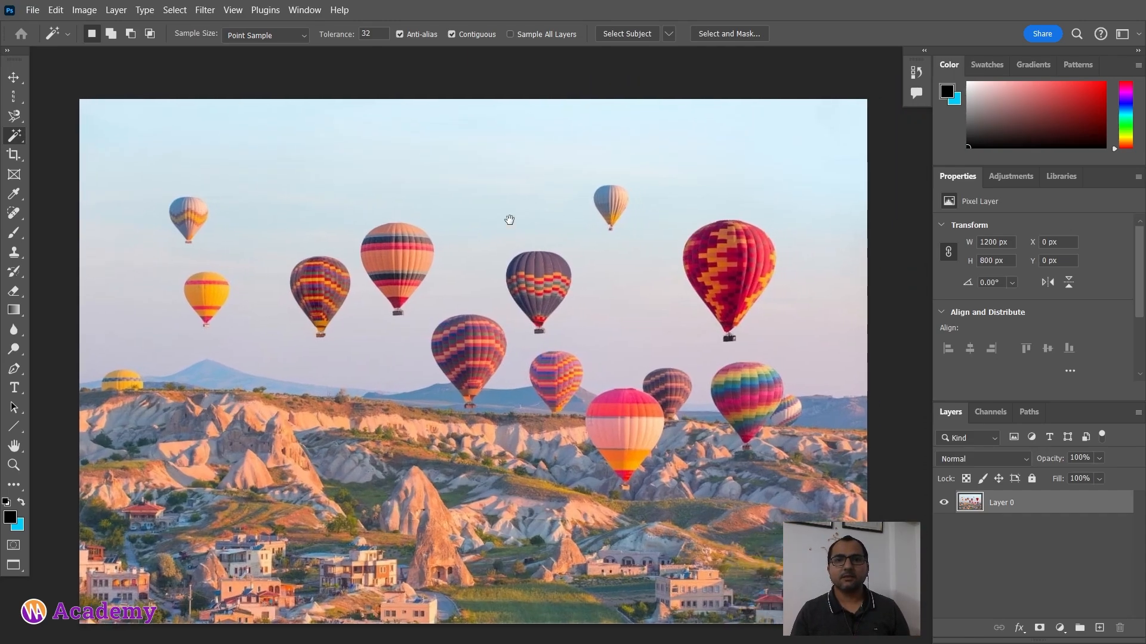
{"action": "left_click", "coordinate": [494, 152]}
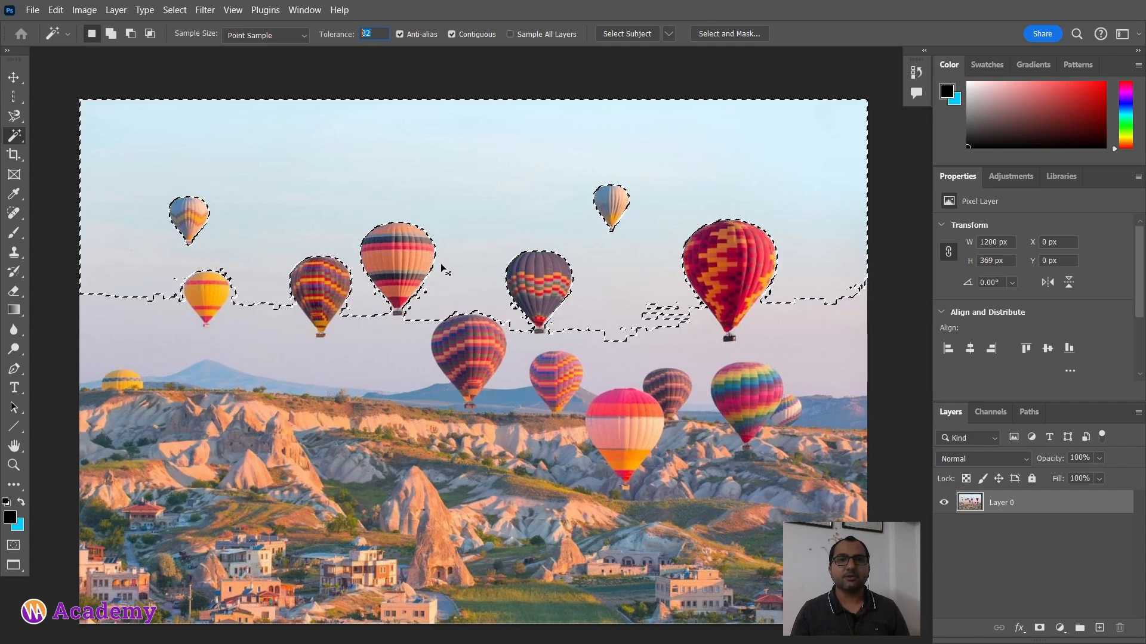
Step: Deselect, set the Magic Wand tolerance to 40, and select the sky again
{"action": "left_click", "coordinate": [368, 73]}
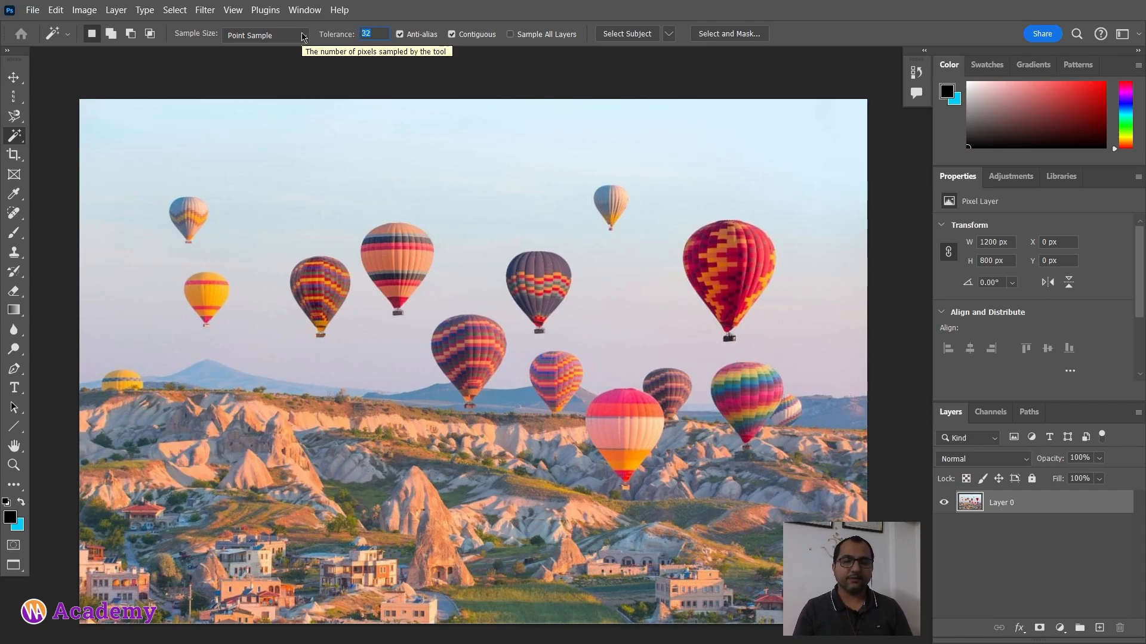
{"action": "type", "text": "40"}
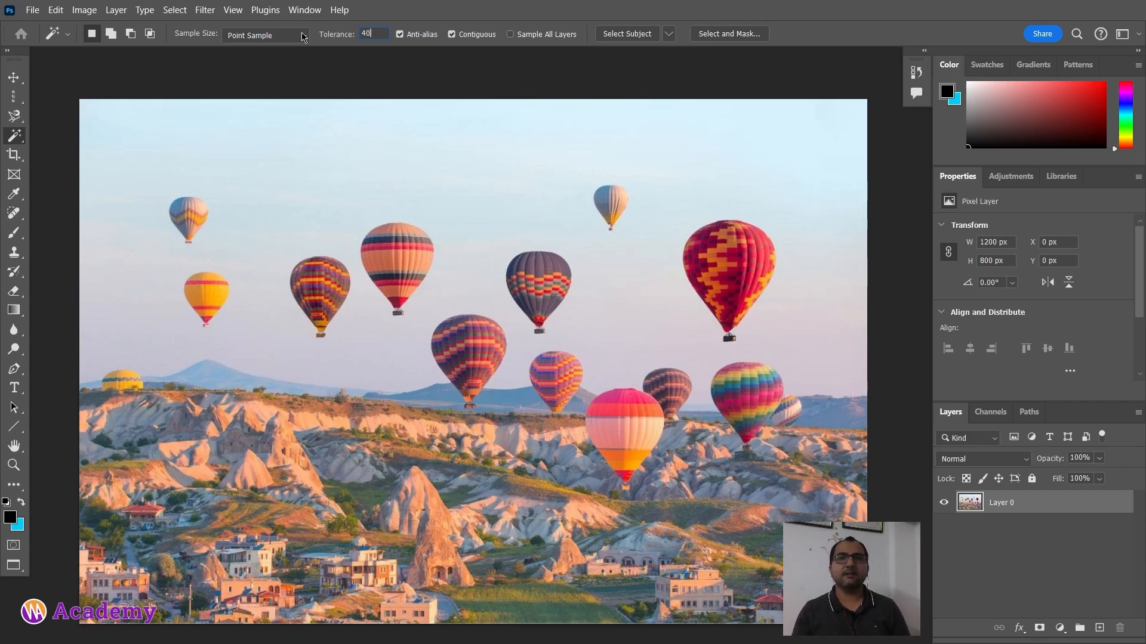
{"action": "left_click", "coordinate": [478, 205]}
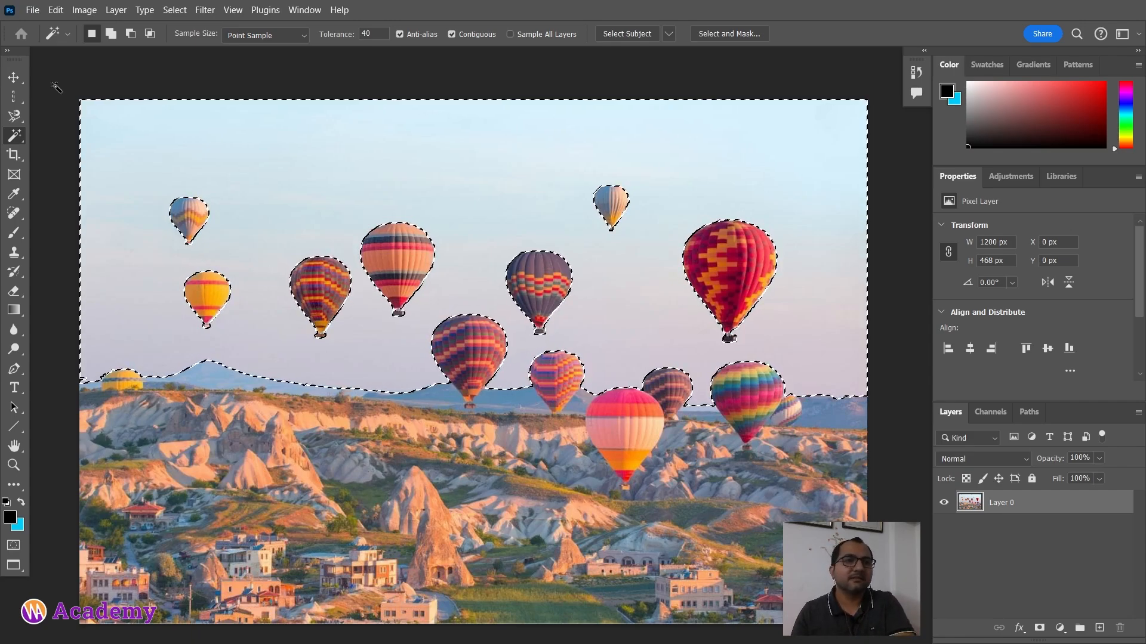
{"action": "right_click", "coordinate": [23, 139]}
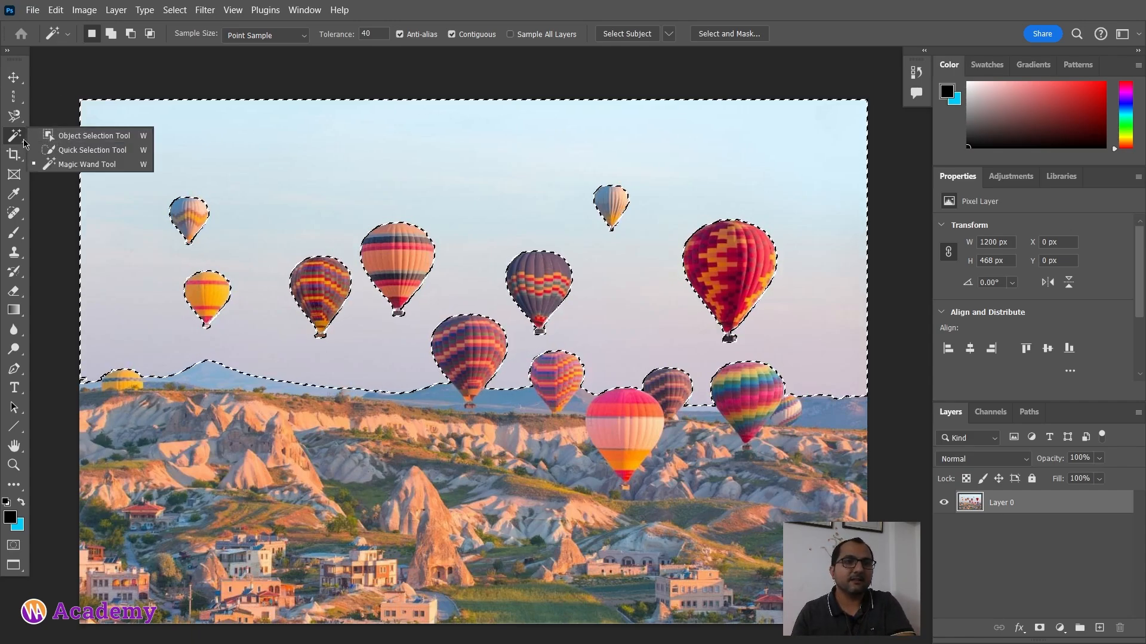
Step: Deselect the sky selection
{"action": "left_click", "coordinate": [9, 143]}
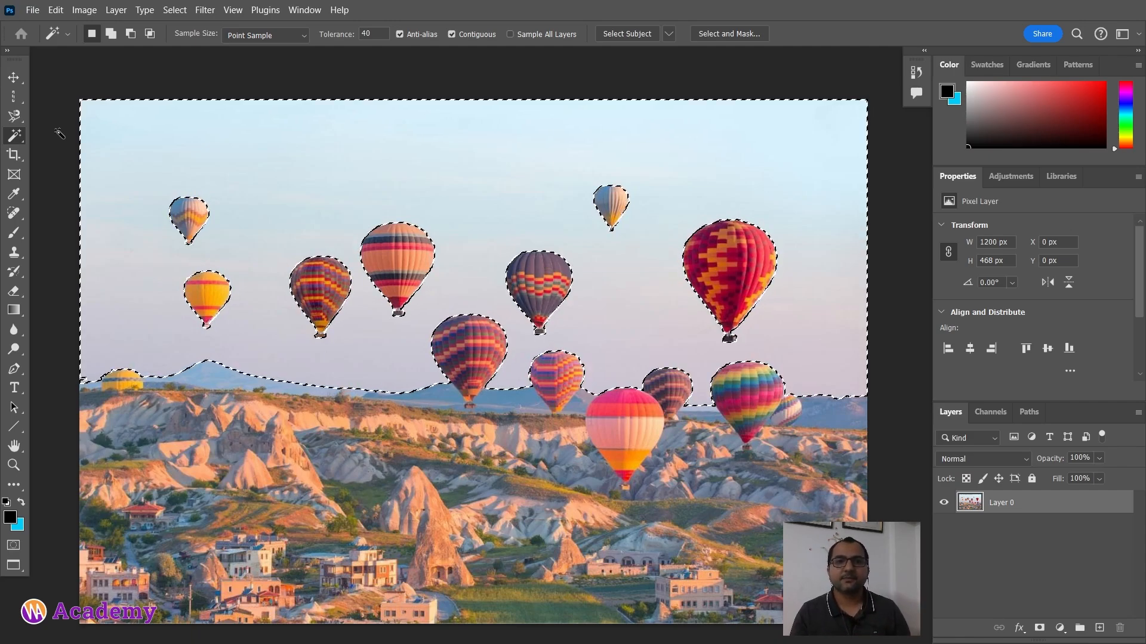
{"action": "scroll", "coordinate": [290, 239], "scroll_direction": "down", "scroll_amount": 1}
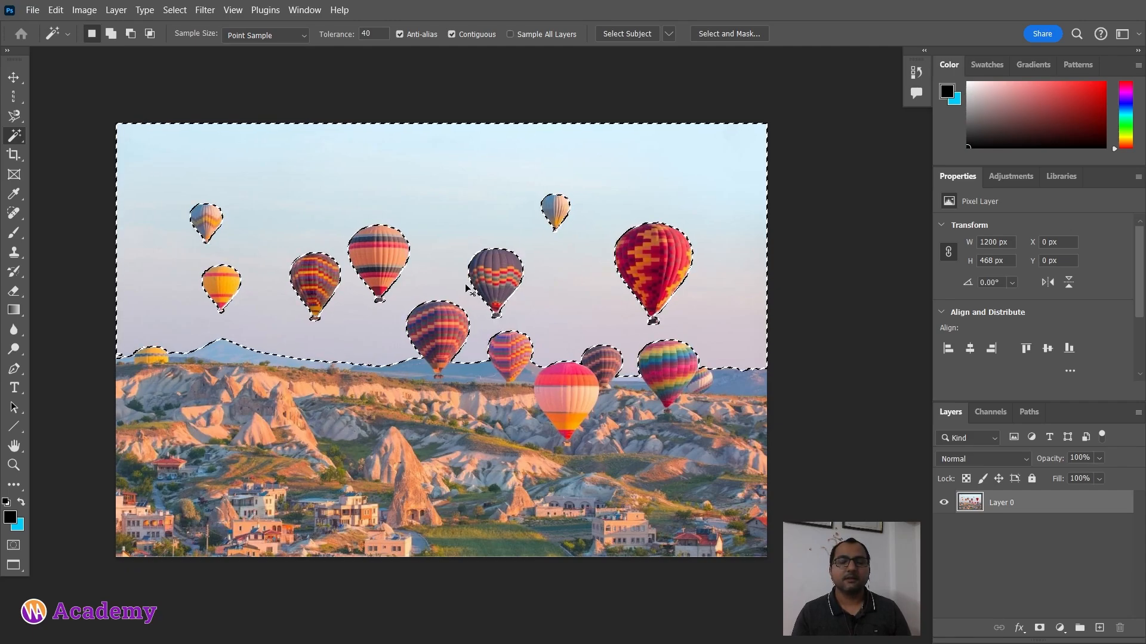
{"action": "key", "text": "ctrl+d"}
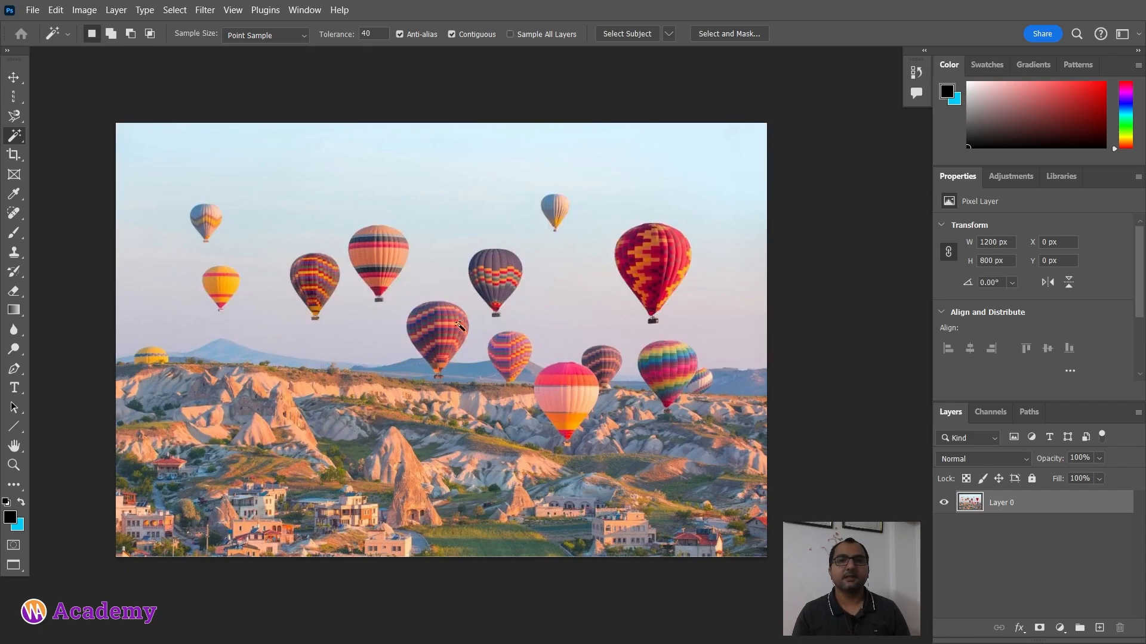
Step: Browse the Move, Marquee, Lasso and Magic Wand tool groups
{"action": "left_click", "coordinate": [17, 81]}
{"action": "left_click", "coordinate": [16, 93]}
{"action": "left_click", "coordinate": [16, 82]}
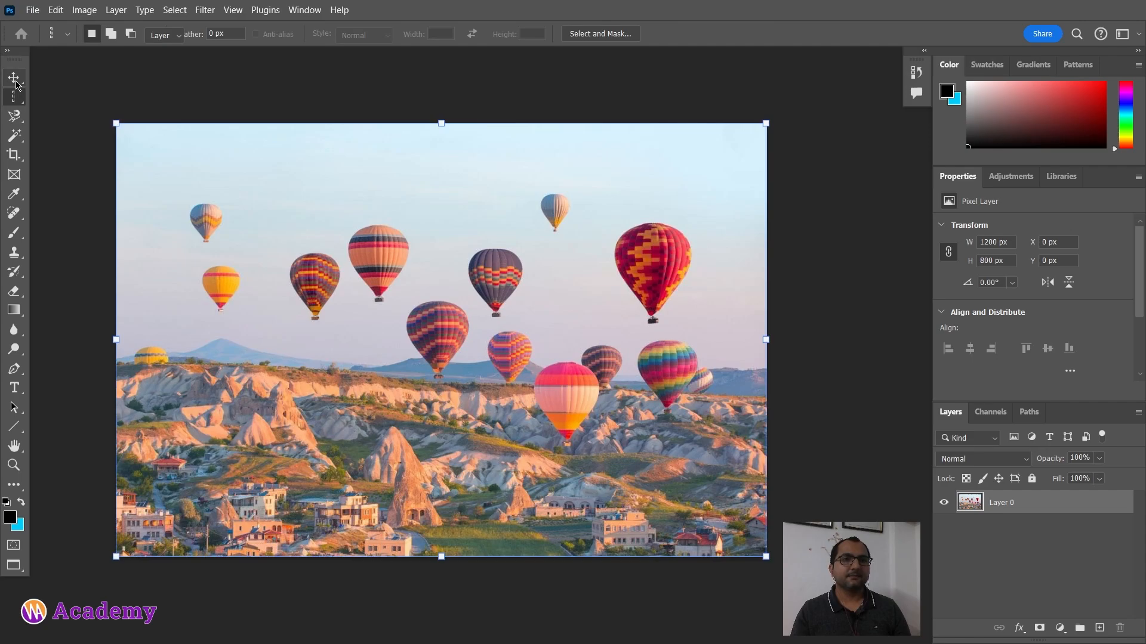
{"action": "left_click", "coordinate": [13, 96]}
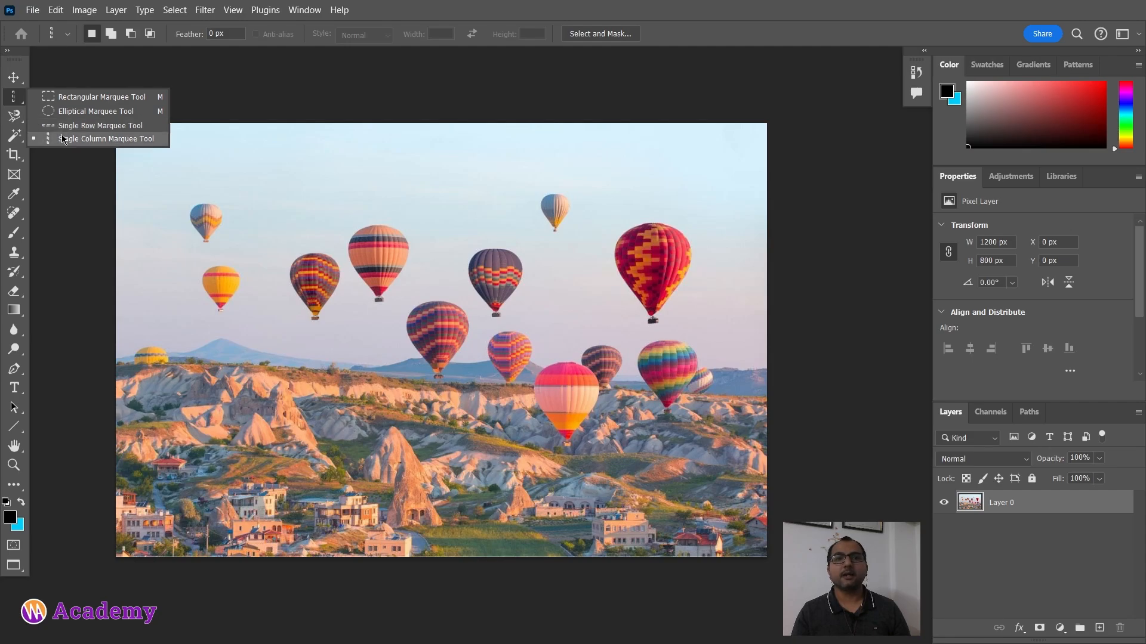
{"action": "left_click", "coordinate": [13, 116]}
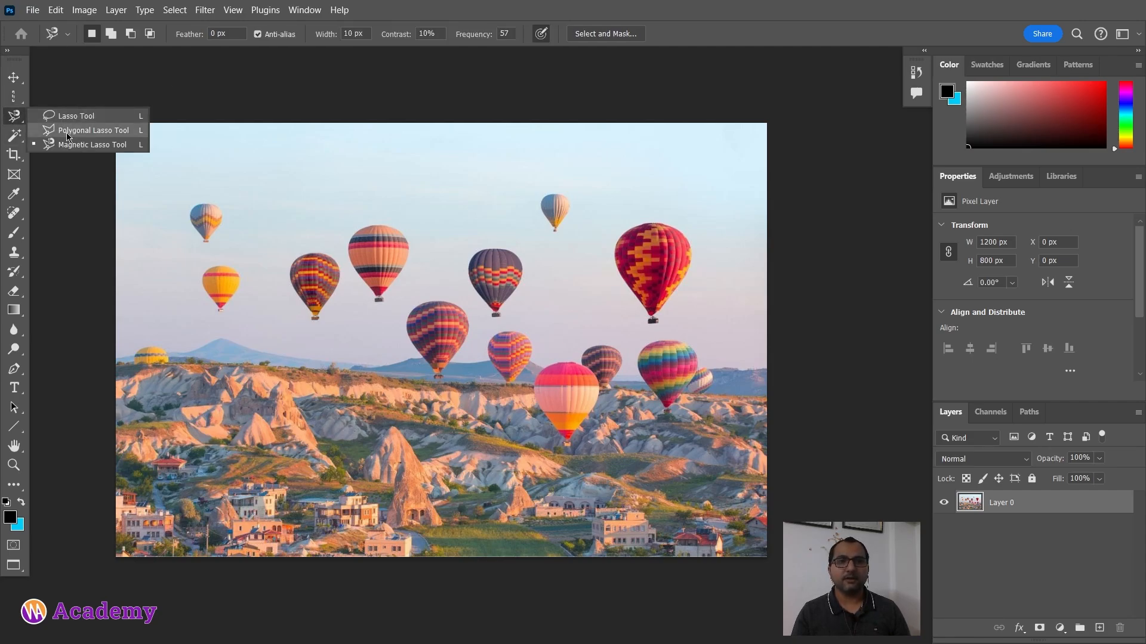
{"action": "left_click", "coordinate": [13, 135]}
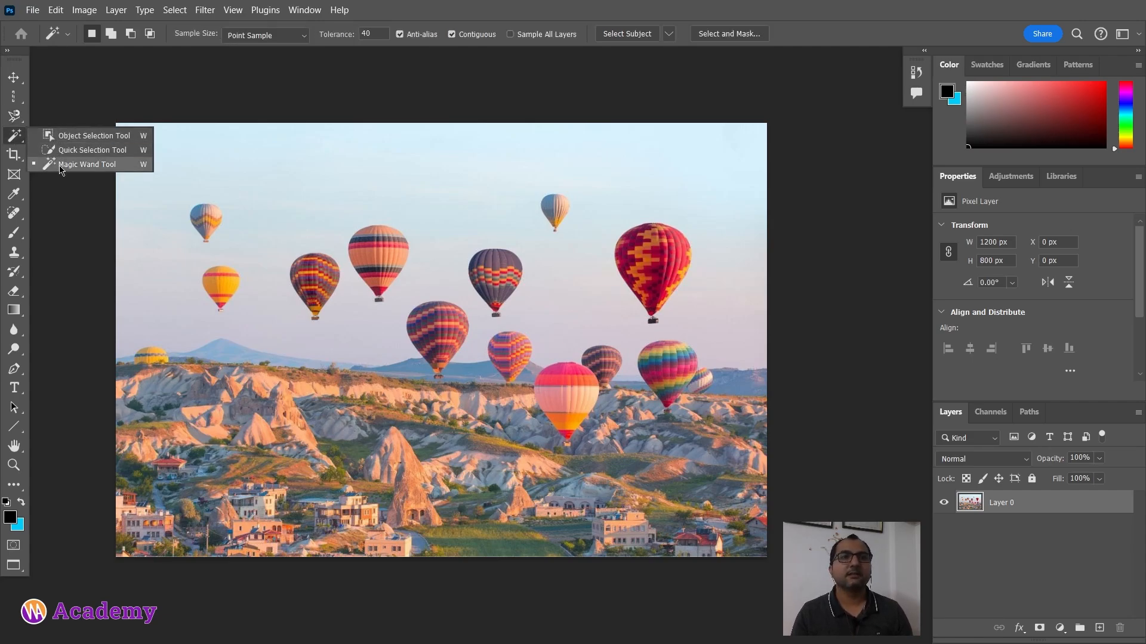
Step: Pick the Rectangular Marquee tool, try the Elliptical Marquee tool, and return to the Rectangular Marquee tool
{"action": "left_click", "coordinate": [11, 100]}
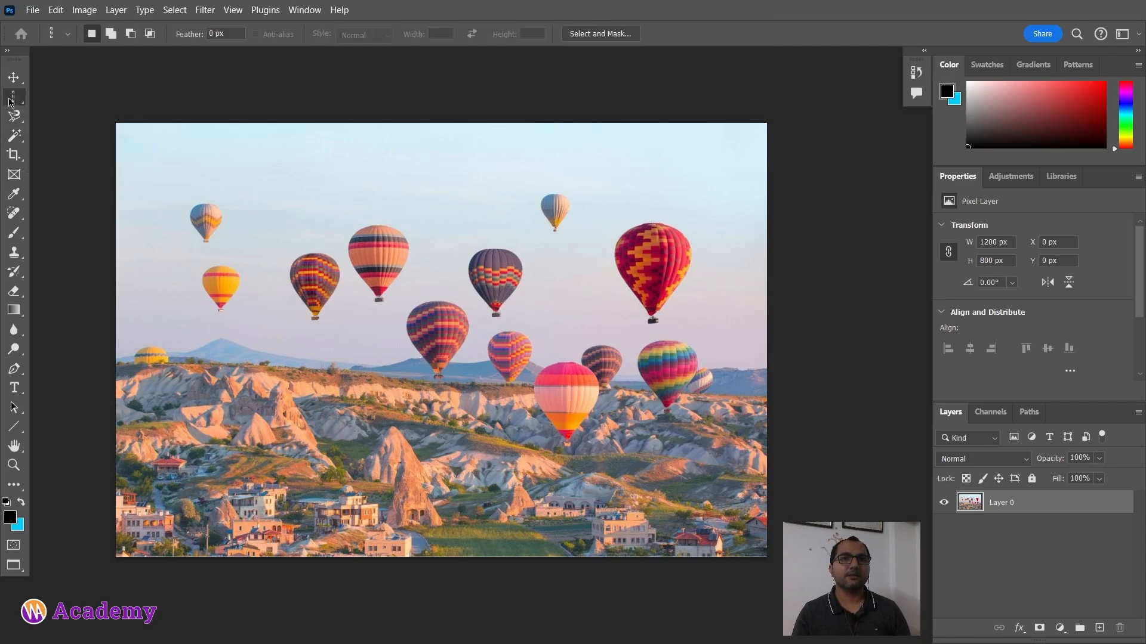
{"action": "left_click", "coordinate": [10, 99]}
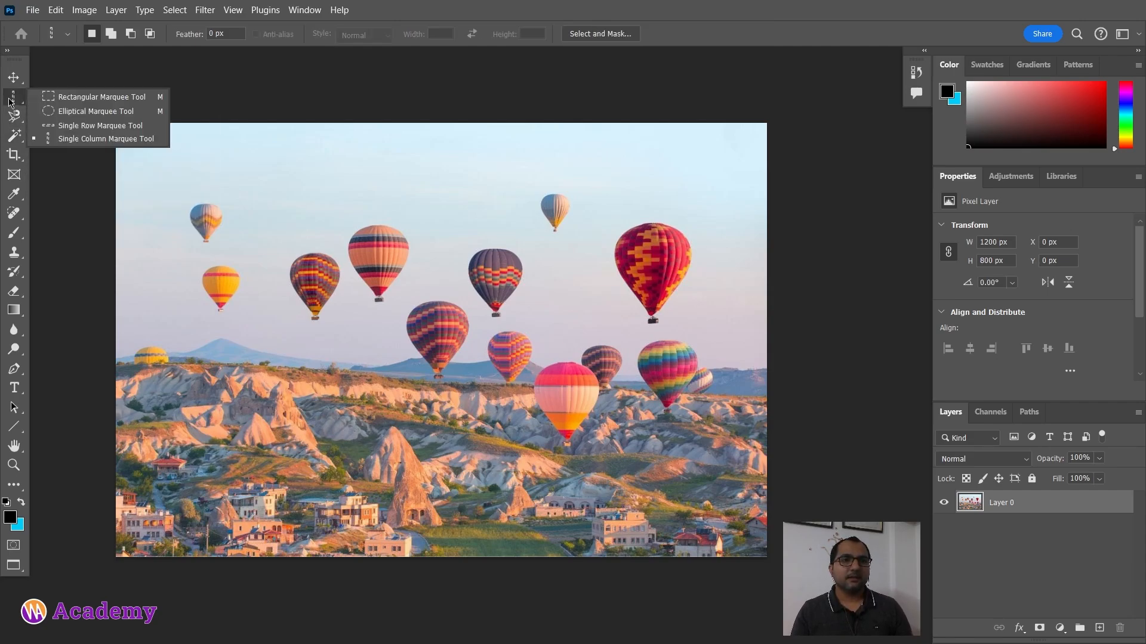
{"action": "left_click", "coordinate": [66, 96]}
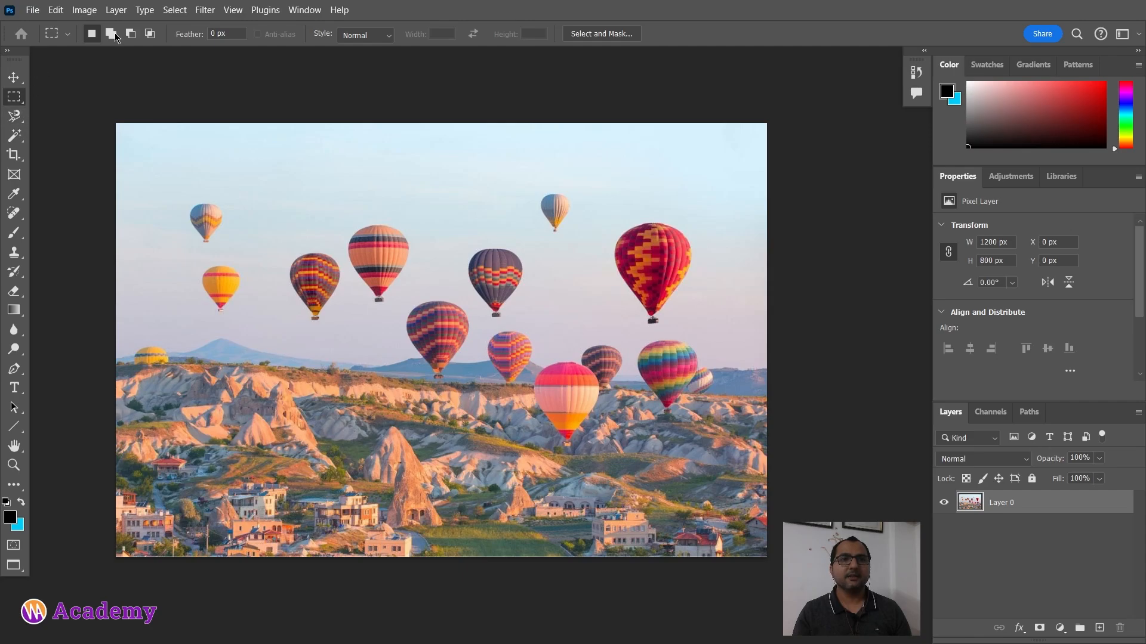
{"action": "right_click", "coordinate": [16, 100]}
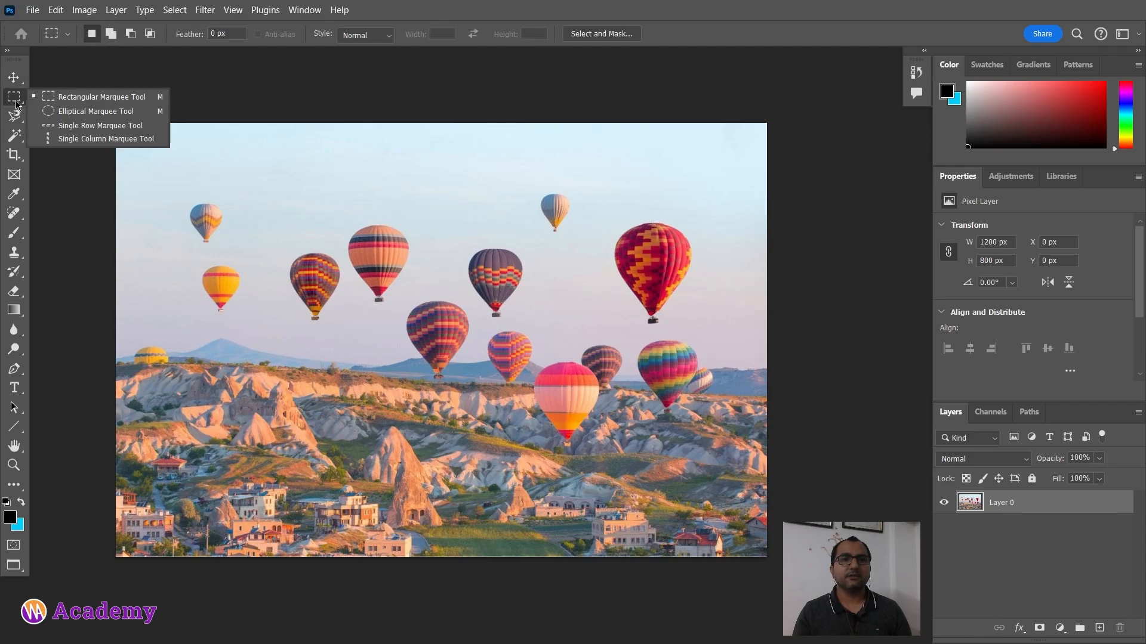
{"action": "left_click", "coordinate": [69, 112]}
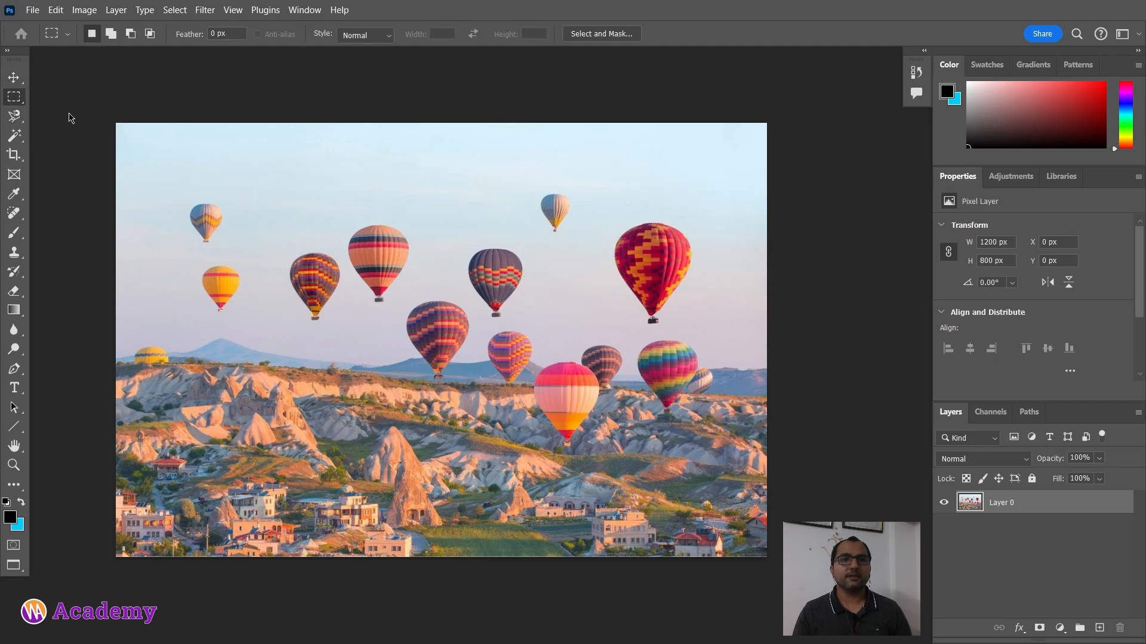
{"action": "right_click", "coordinate": [12, 102]}
{"action": "left_click", "coordinate": [44, 95]}
Step: Draw several new rectangular selections, ending with one about 234 × 118 px around the orange striped balloon
{"action": "key", "text": "ctrl+plus"}
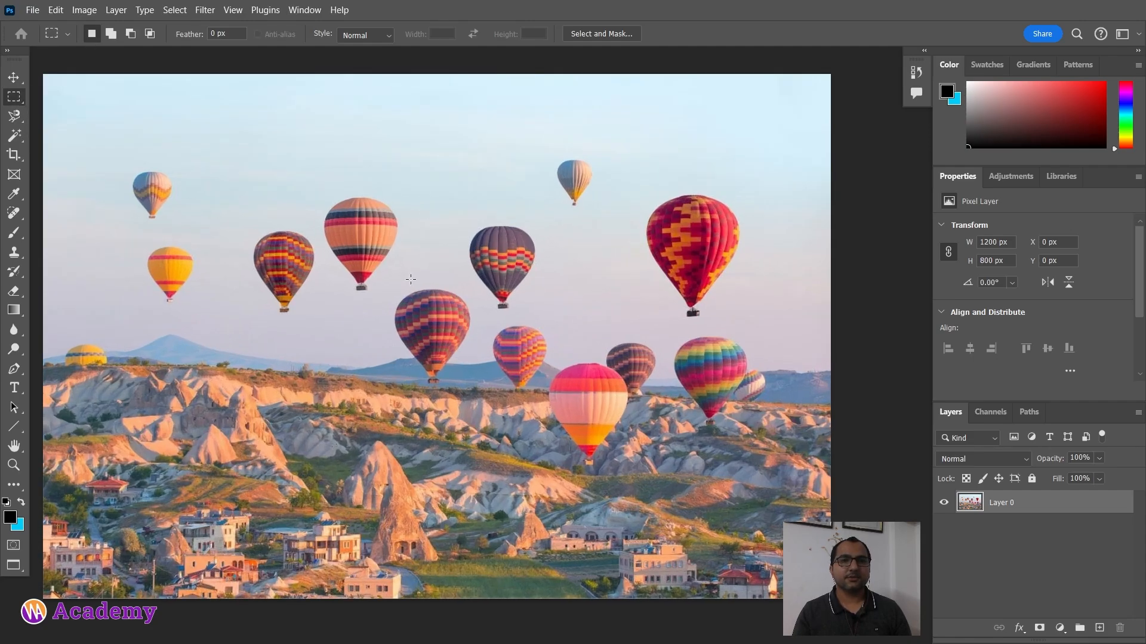
{"action": "left_click_drag", "start_coordinate": [367, 245], "coordinate": [420, 277]}
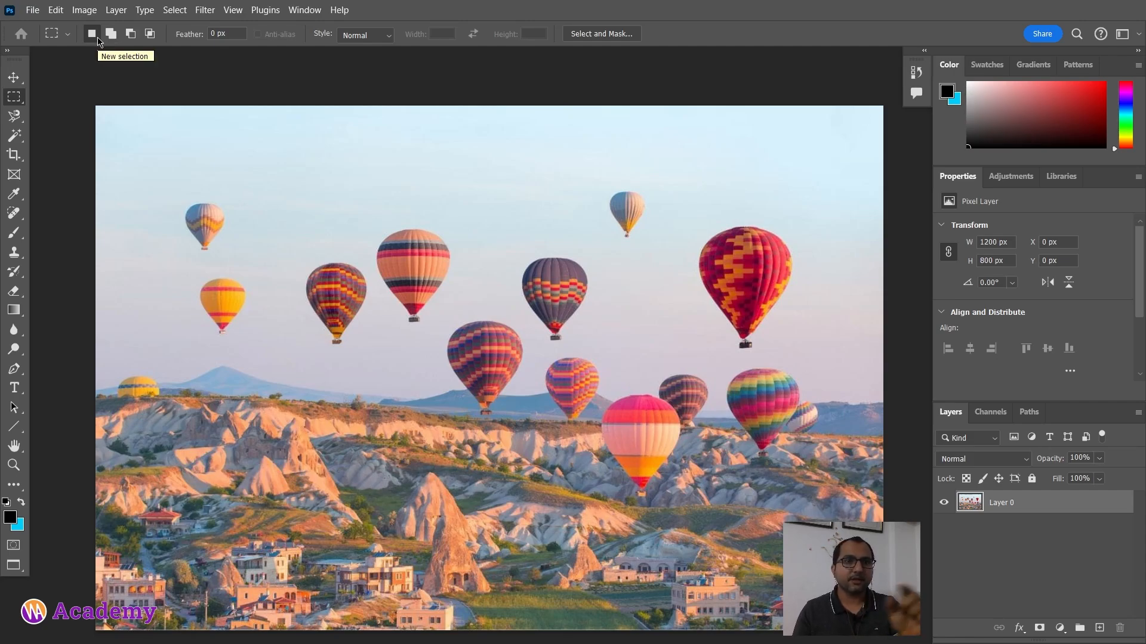
{"action": "left_click_drag", "start_coordinate": [218, 174], "coordinate": [352, 262]}
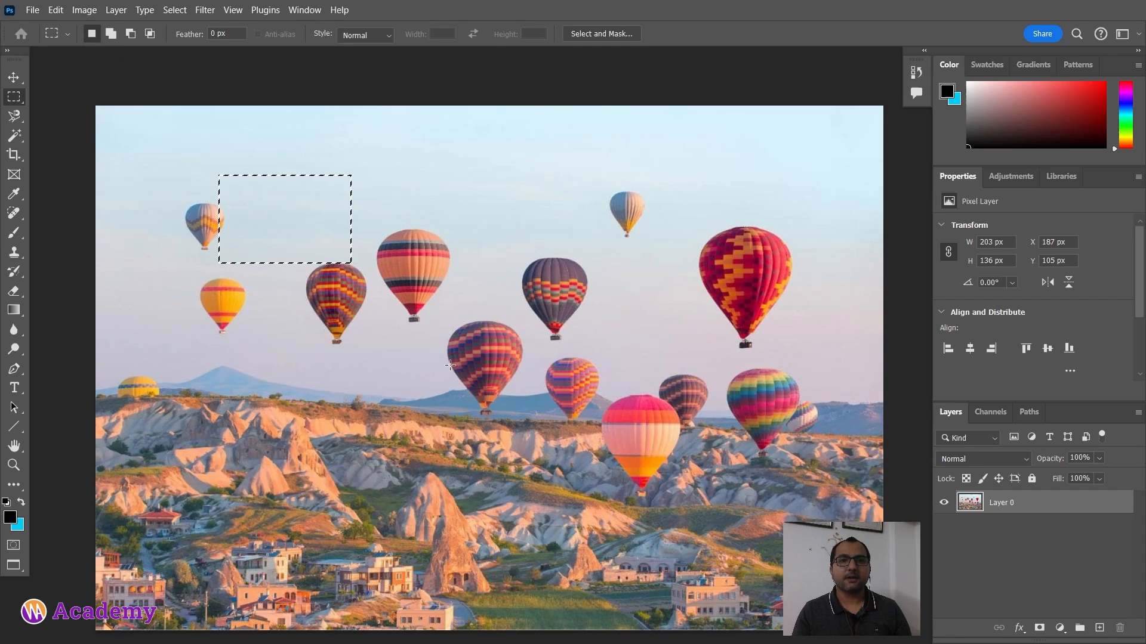
{"action": "left_click_drag", "start_coordinate": [400, 178], "coordinate": [545, 285]}
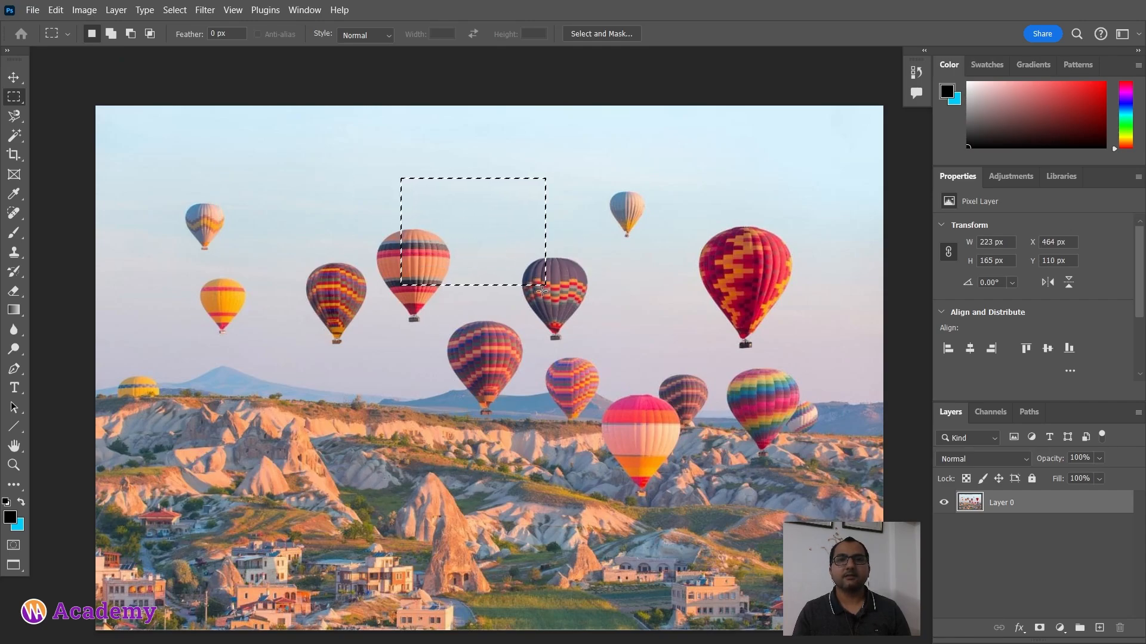
{"action": "left_click_drag", "start_coordinate": [246, 220], "coordinate": [479, 290]}
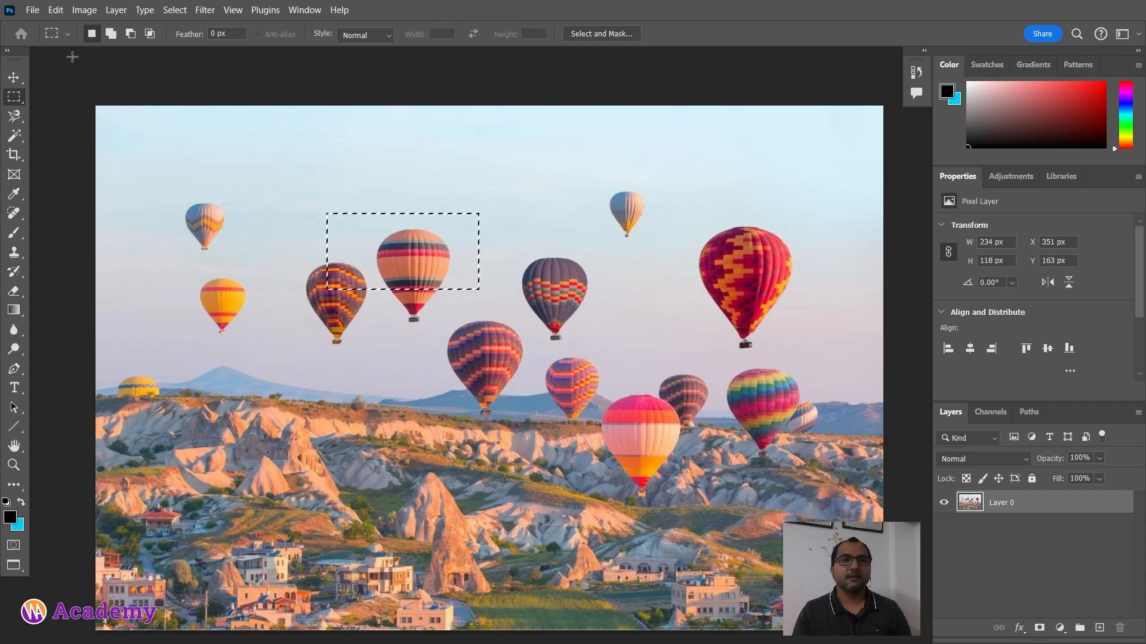
Step: Switch to Add to selection mode and add four more rectangles around the neighbouring balloons
{"action": "left_click", "coordinate": [111, 34]}
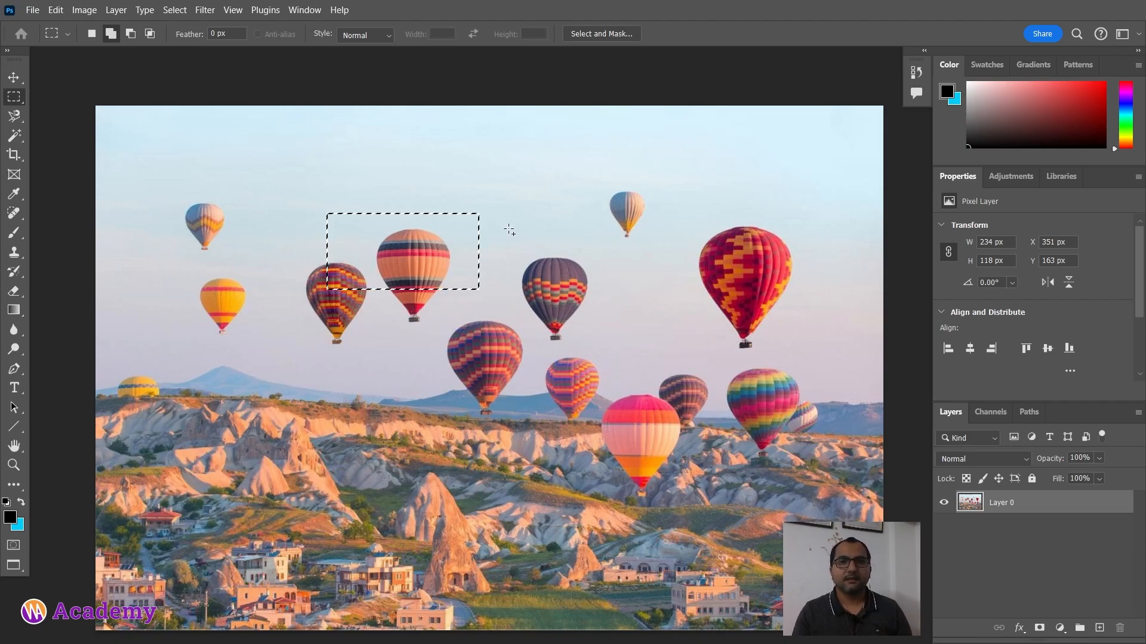
{"action": "left_click_drag", "start_coordinate": [448, 176], "coordinate": [660, 341]}
{"action": "left_click_drag", "start_coordinate": [336, 290], "coordinate": [371, 362]}
{"action": "left_click_drag", "start_coordinate": [448, 251], "coordinate": [518, 355]}
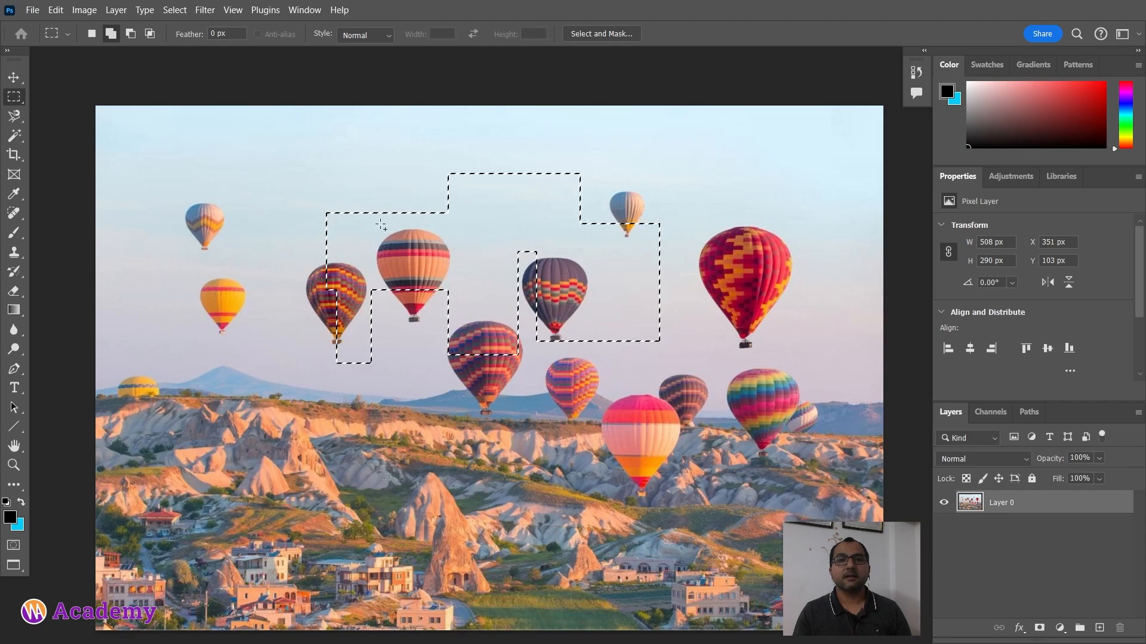
{"action": "left_click_drag", "start_coordinate": [279, 187], "coordinate": [382, 225]}
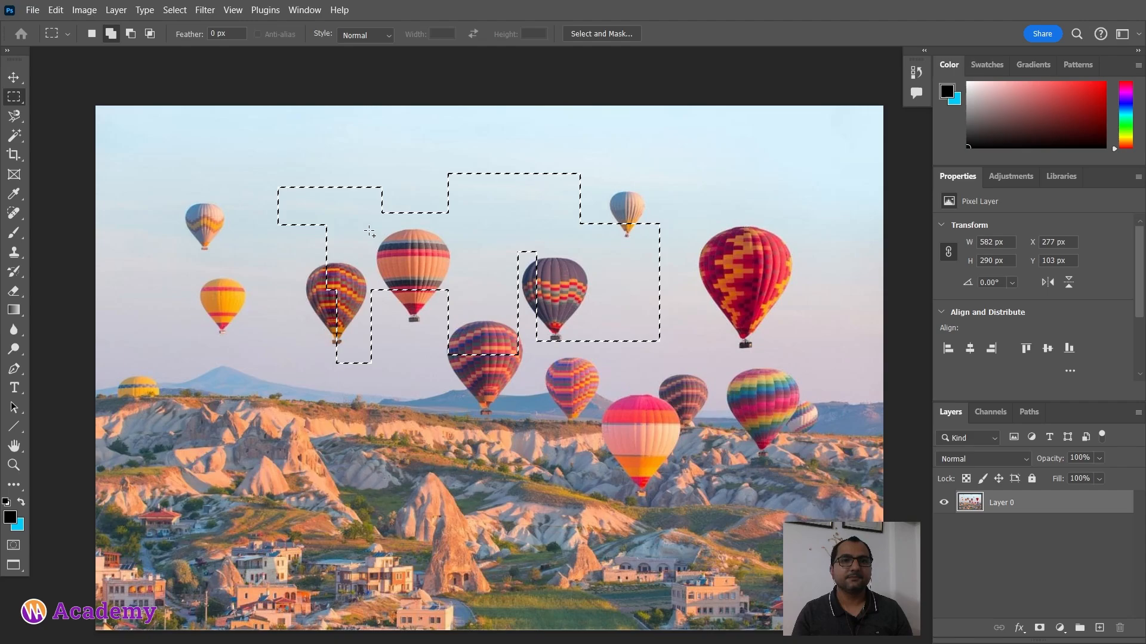
Step: Switch to Subtract from selection mode, subtract three rectangles from the selection, and clear it
{"action": "left_click", "coordinate": [131, 33]}
{"action": "left_click_drag", "start_coordinate": [239, 147], "coordinate": [409, 253]}
{"action": "left_click_drag", "start_coordinate": [416, 141], "coordinate": [626, 259]}
{"action": "left_click_drag", "start_coordinate": [581, 197], "coordinate": [667, 354]}
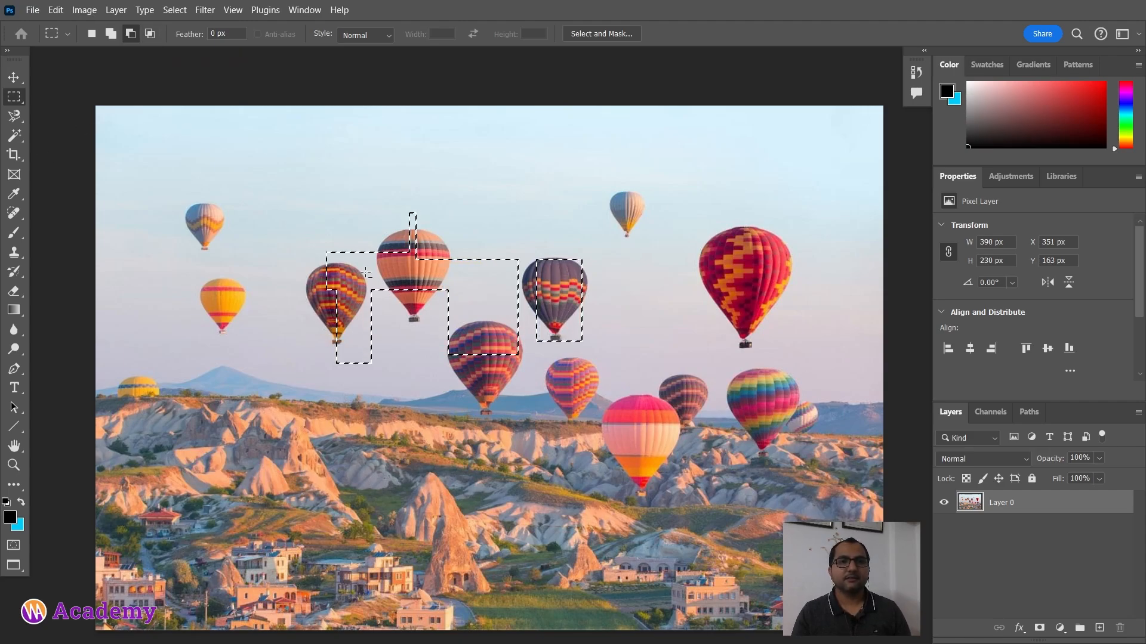
{"action": "left_click", "coordinate": [375, 249]}
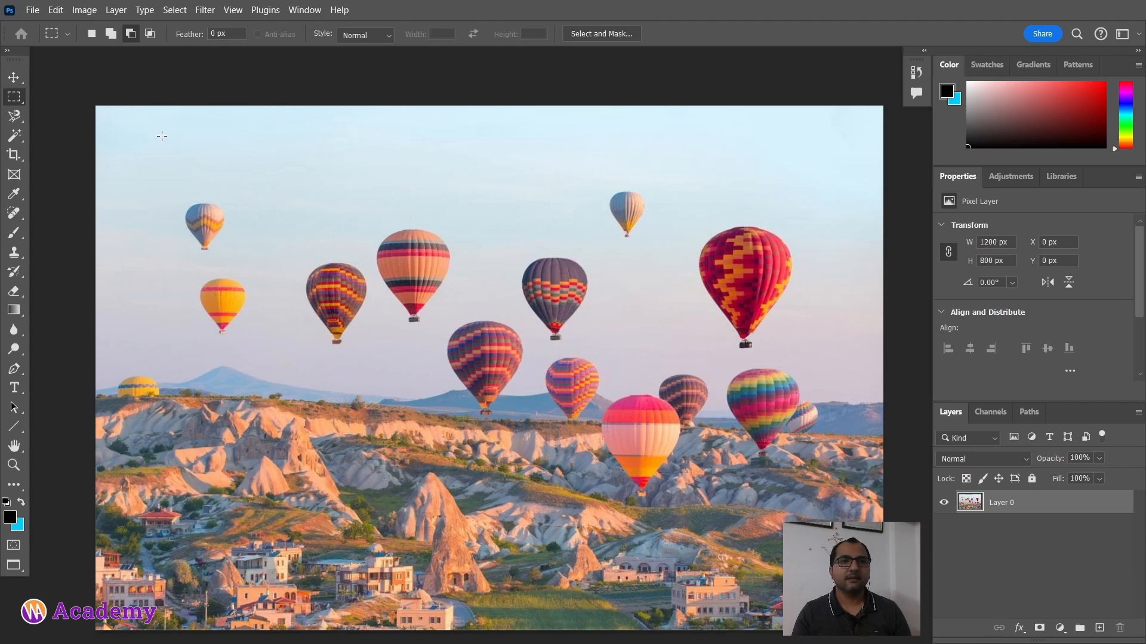
Step: Select a rectangle about 489 × 245 px around the central balloons, and undo a trial subtraction of an overlapping rectangle
{"action": "left_click_drag", "start_coordinate": [273, 200], "coordinate": [592, 359]}
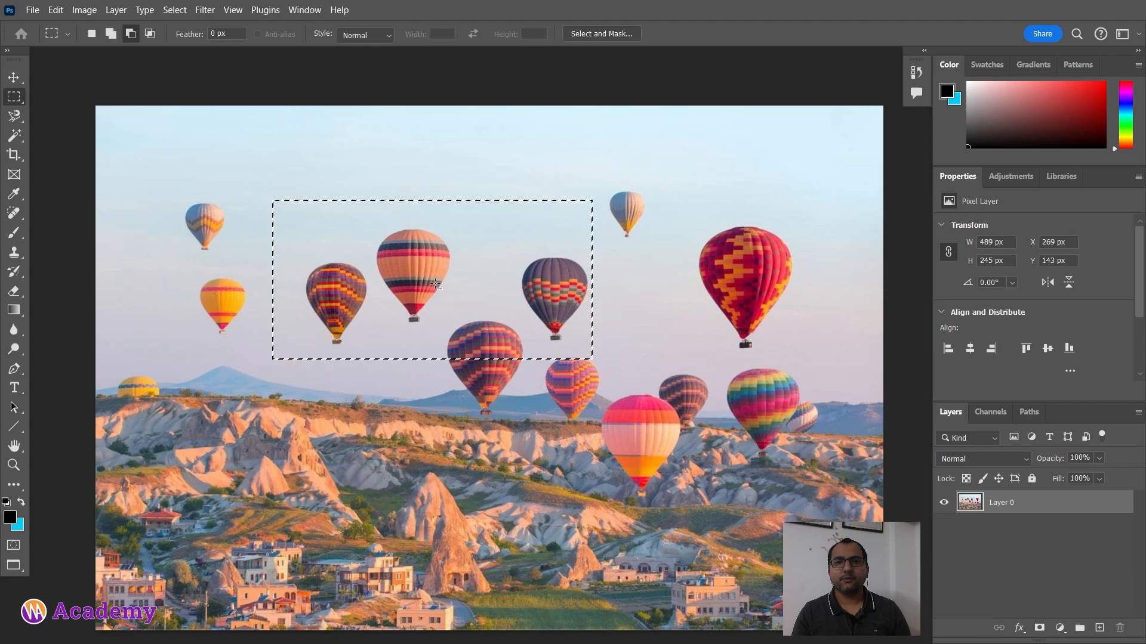
{"action": "left_click_drag", "start_coordinate": [428, 279], "coordinate": [724, 467]}
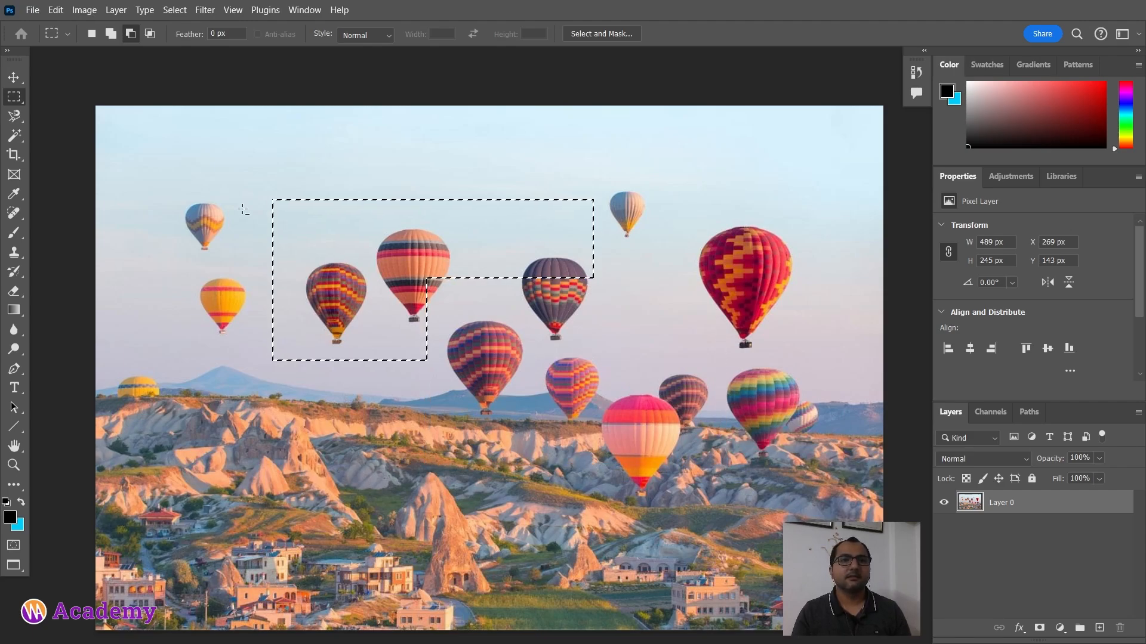
{"action": "key", "text": "ctrl+z"}
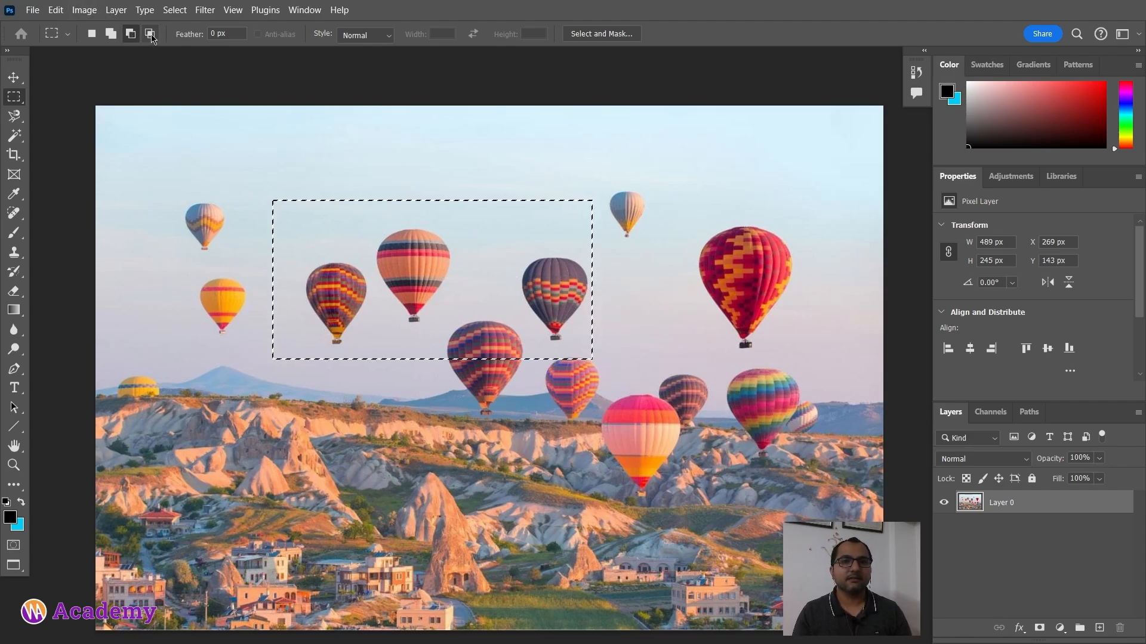
Step: Switch to Intersect with selection mode and intersect the selection with an overlapping rectangle about 474 × 249 px
{"action": "left_click", "coordinate": [151, 36]}
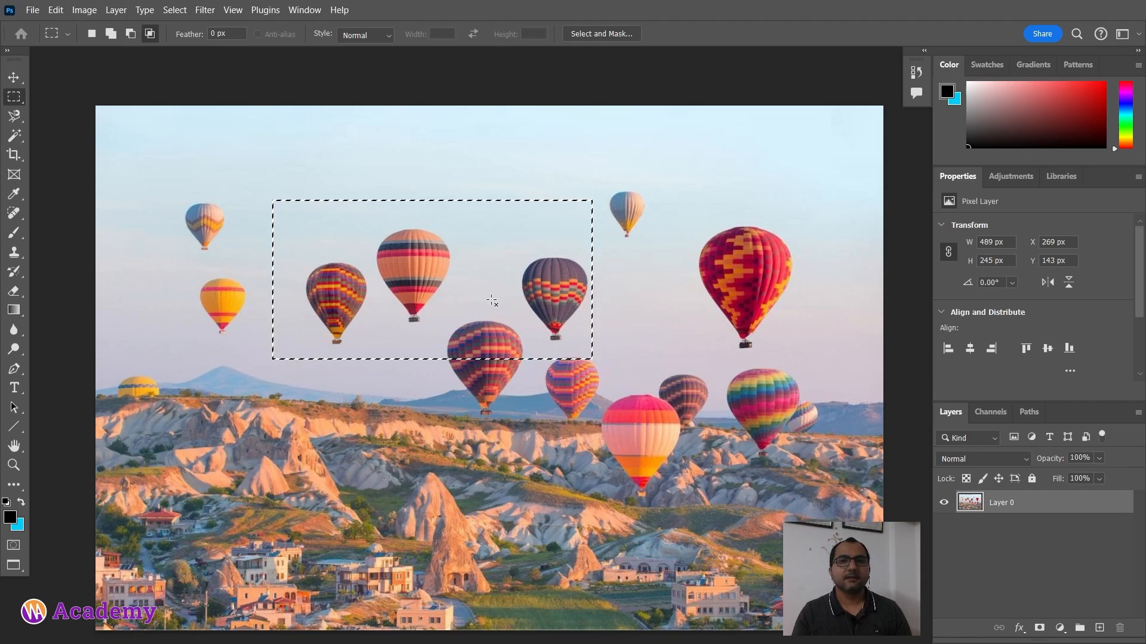
{"action": "left_click_drag", "start_coordinate": [414, 291], "coordinate": [725, 456]}
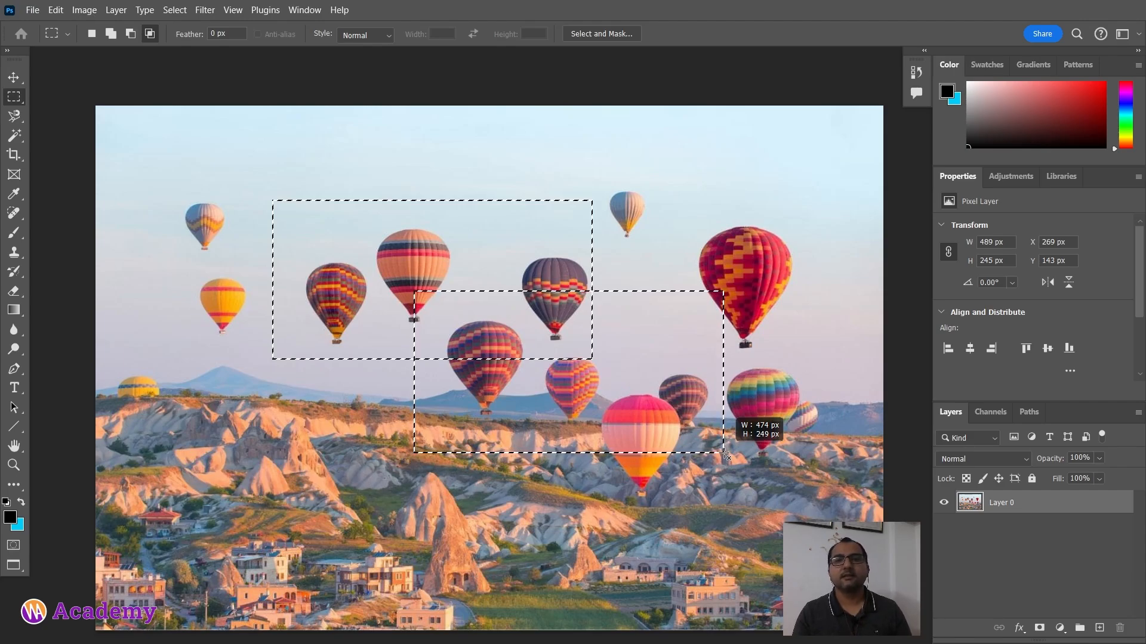
{"action": "left_click_drag", "start_coordinate": [725, 456], "coordinate": [724, 454]}
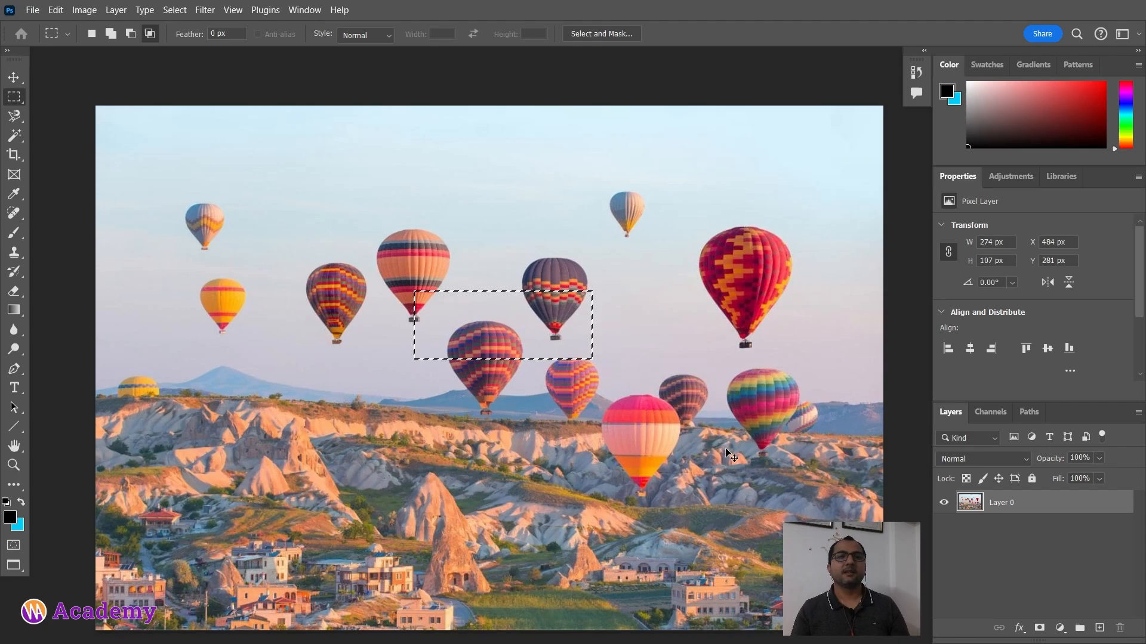
Step: Dismiss the Save As dialog opened by mistake and deselect the intersected area
{"action": "key", "text": "ctrl+shift+s"}
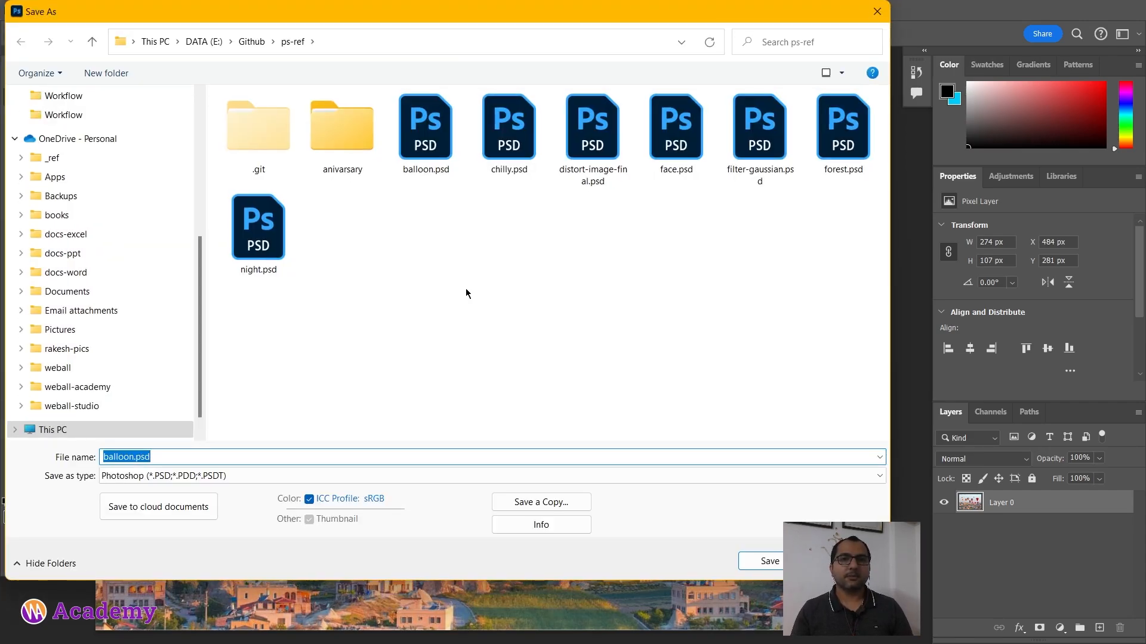
{"action": "key", "text": "Escape"}
{"action": "key", "text": "ctrl+d"}
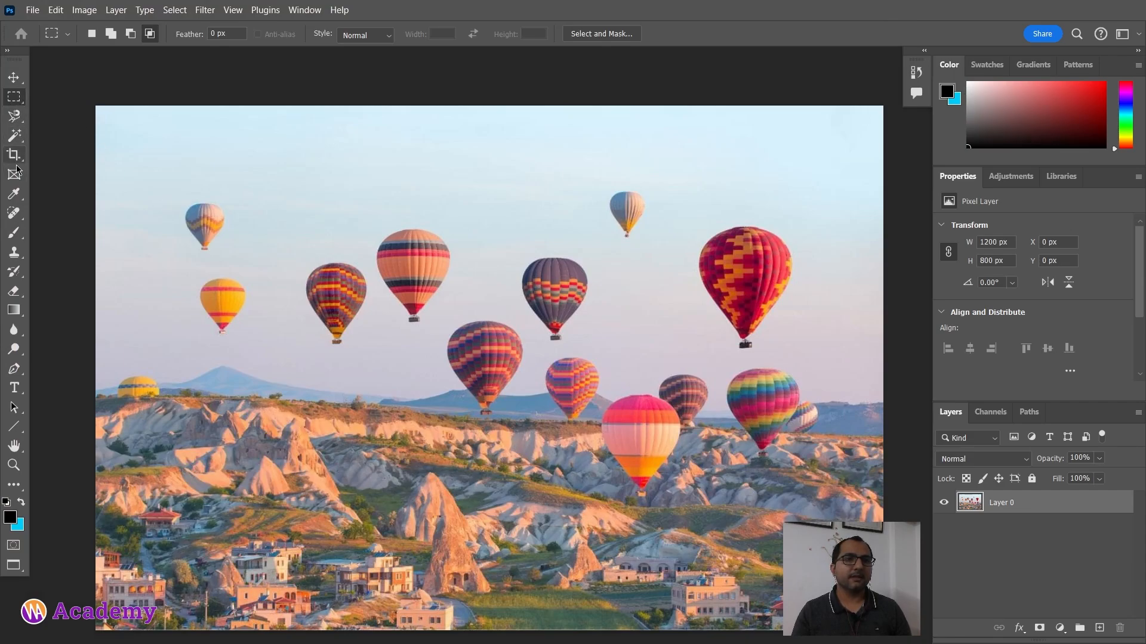
Step: Switch to the Object Selection Tool and select the orange-and-pink striped balloon at upper left of centre
{"action": "left_click", "coordinate": [14, 116]}
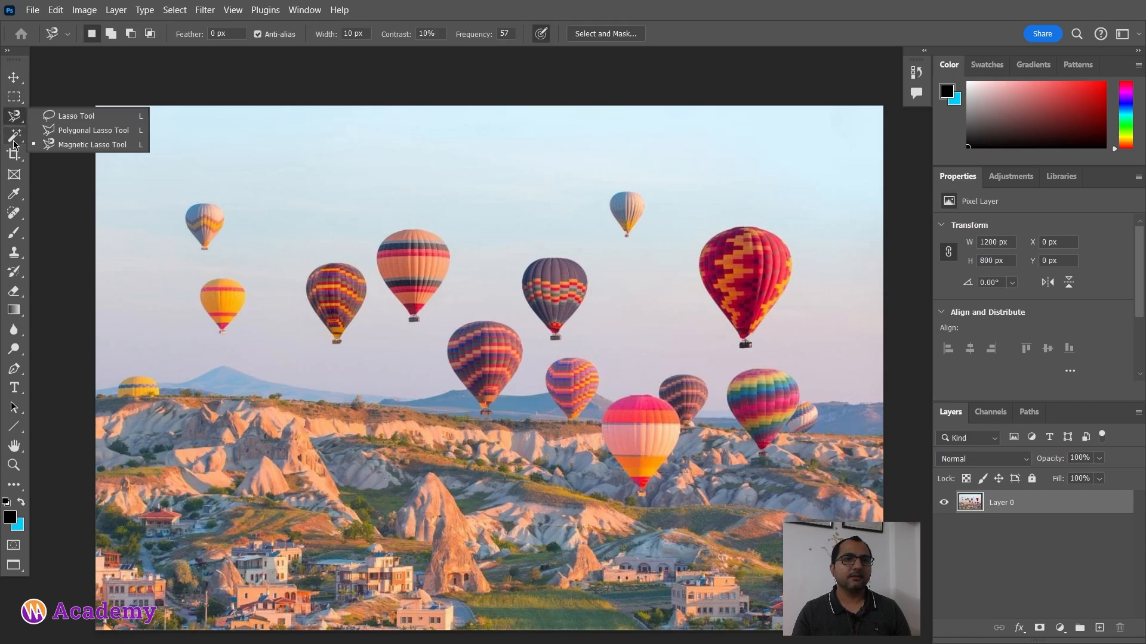
{"action": "left_click", "coordinate": [14, 139]}
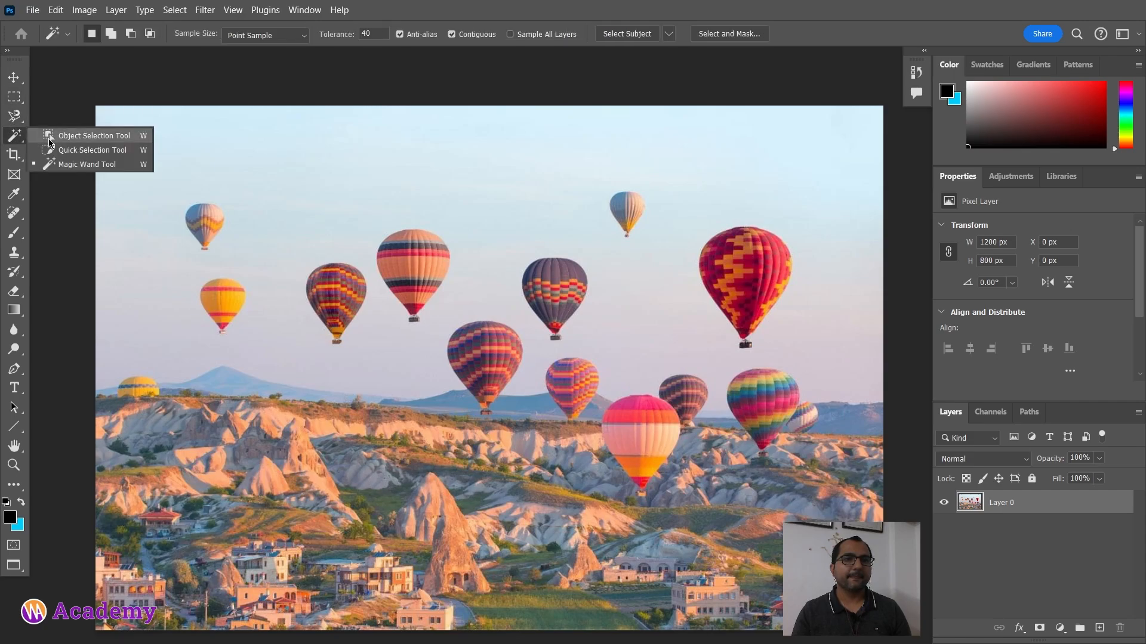
{"action": "left_click", "coordinate": [49, 139]}
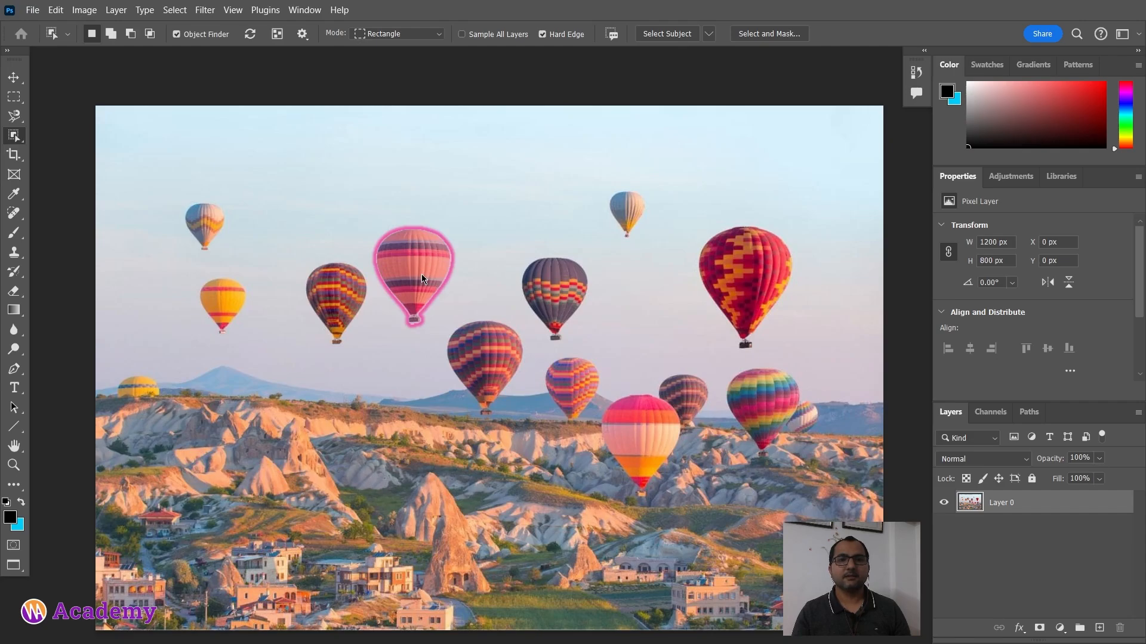
{"action": "left_click", "coordinate": [422, 273]}
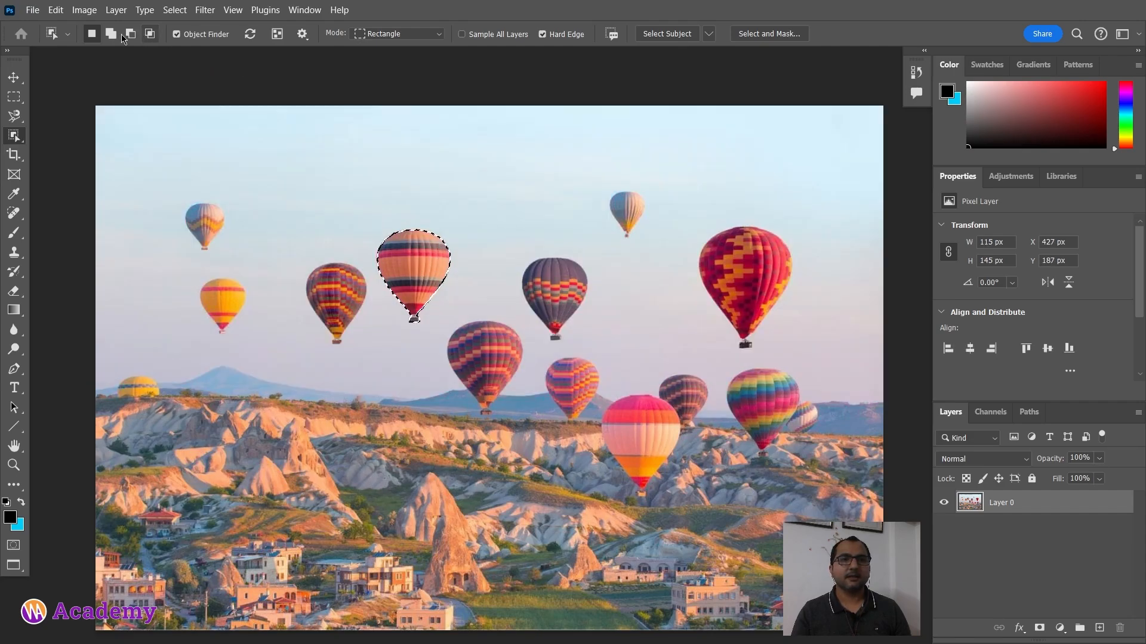
Step: In New selection mode, select the grey-purple balloon in the centre instead
{"action": "left_click", "coordinate": [112, 35]}
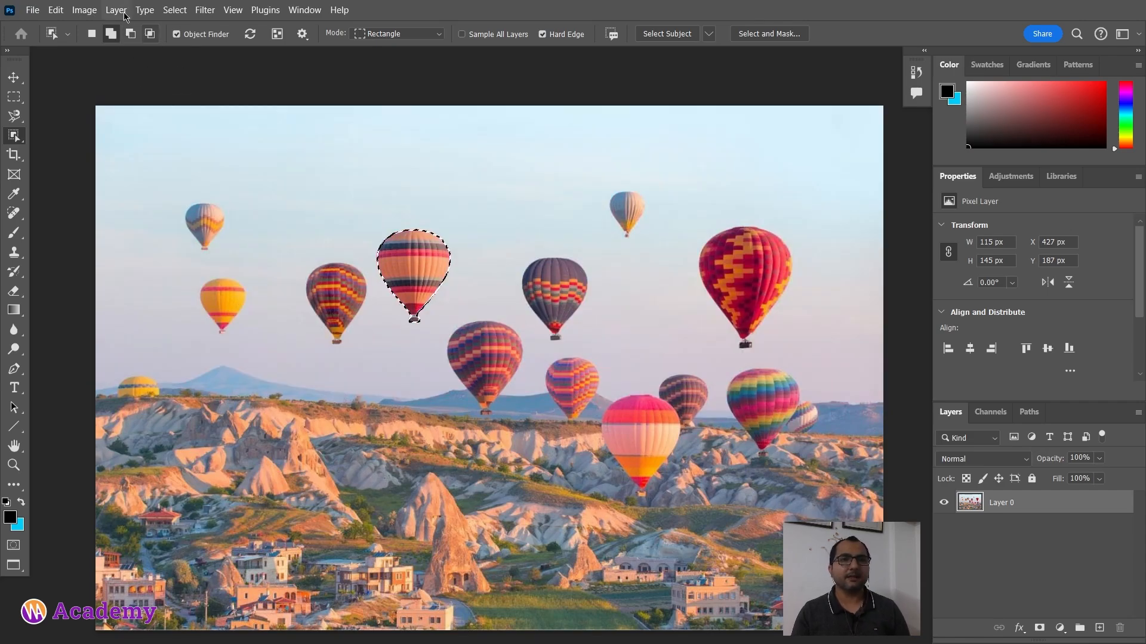
{"action": "left_click", "coordinate": [92, 33]}
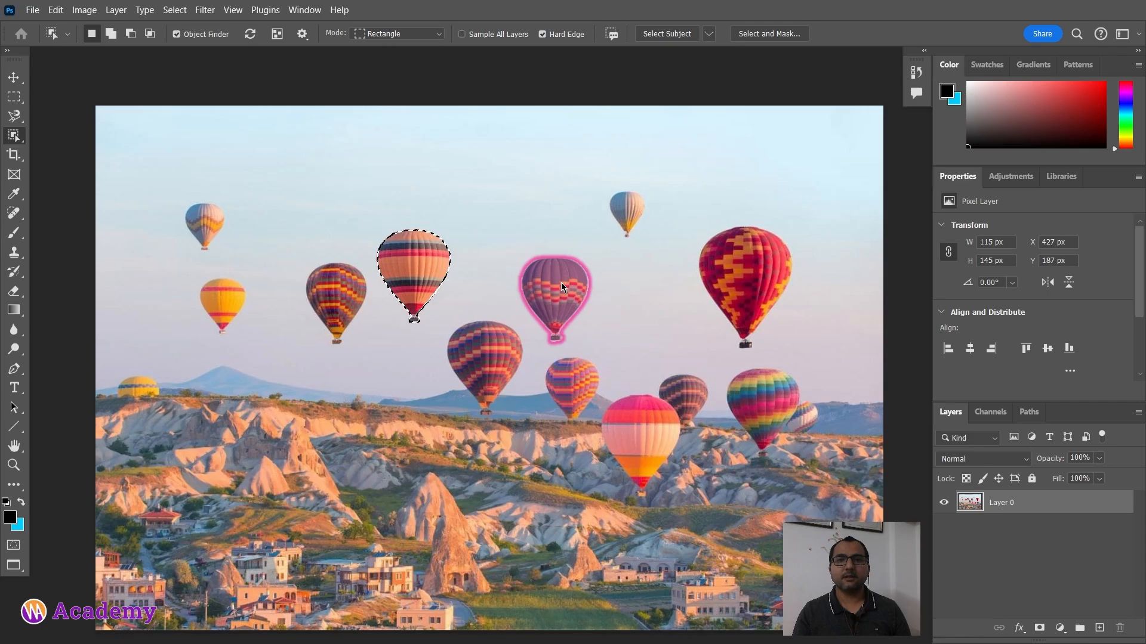
{"action": "left_click", "coordinate": [561, 284]}
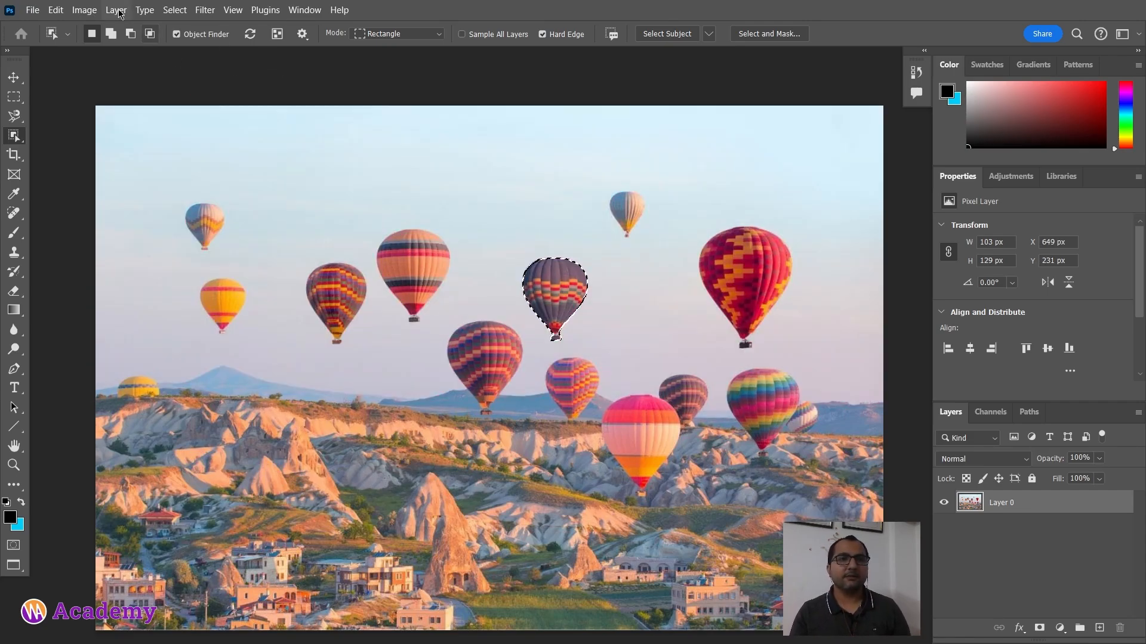
Step: Switch to Add to selection mode and add the striped orange, large red, central purple and left striped balloons
{"action": "left_click", "coordinate": [110, 33]}
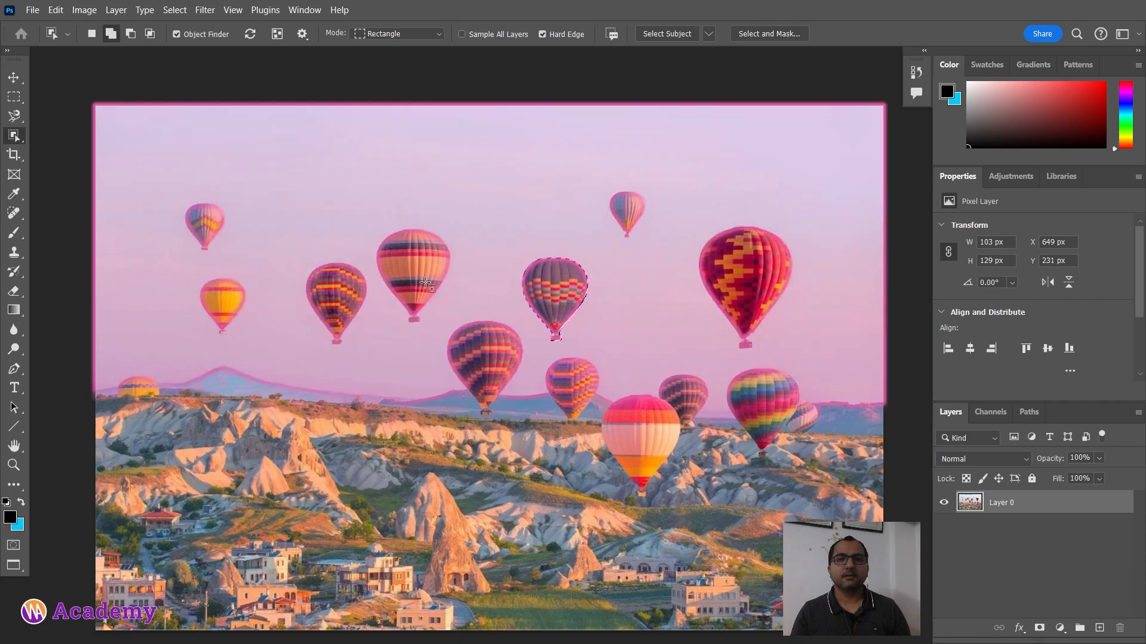
{"action": "left_click", "coordinate": [426, 285]}
{"action": "left_click", "coordinate": [761, 275]}
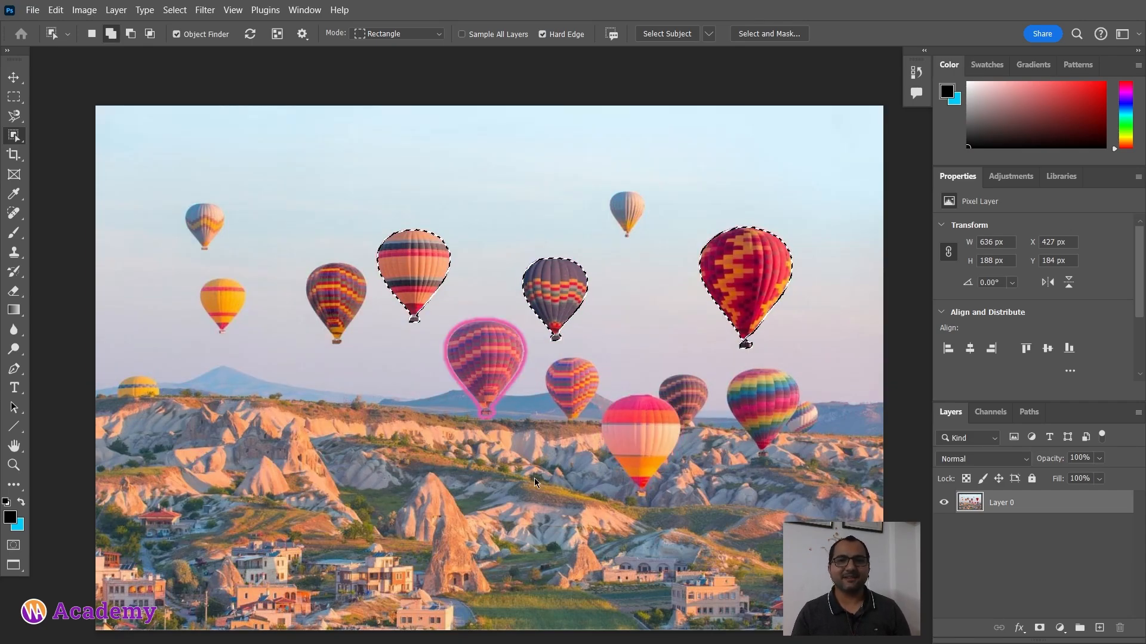
{"action": "left_click", "coordinate": [483, 382]}
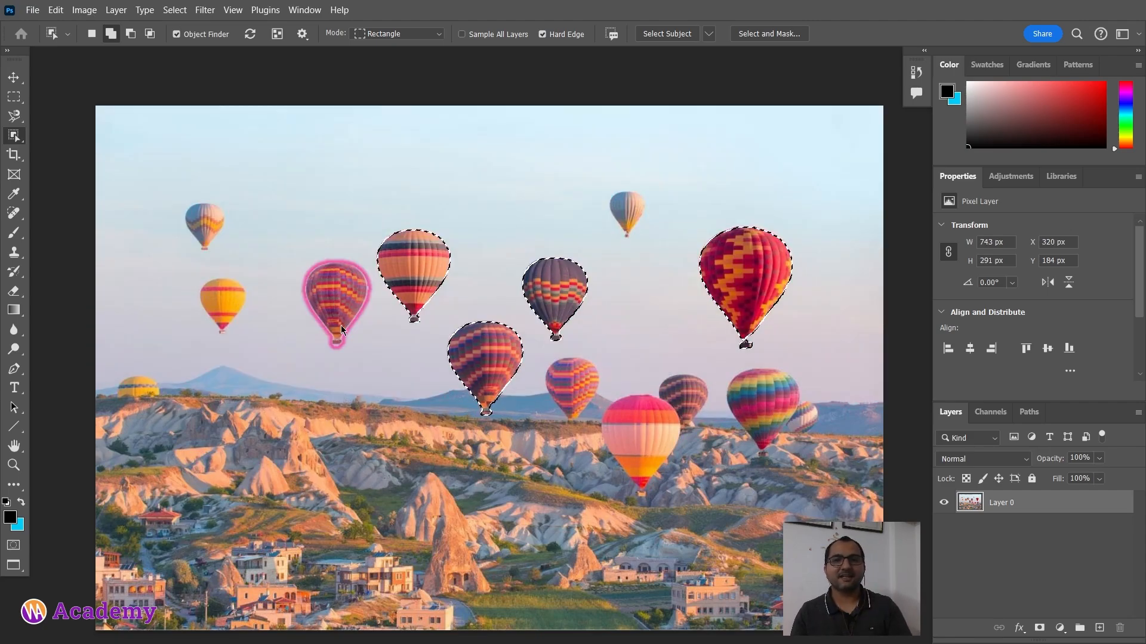
{"action": "left_click", "coordinate": [335, 301]}
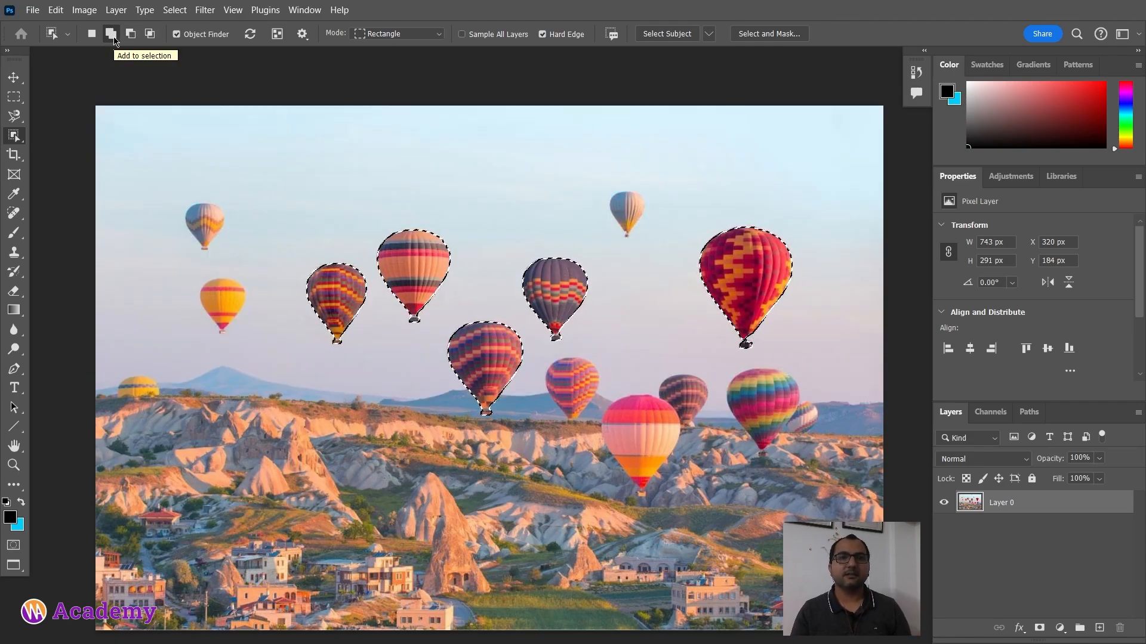
Step: Try deleting the selected balloons' pixels and deselecting, then undo both actions
{"action": "left_click_drag", "start_coordinate": [581, 472], "coordinate": [576, 434]}
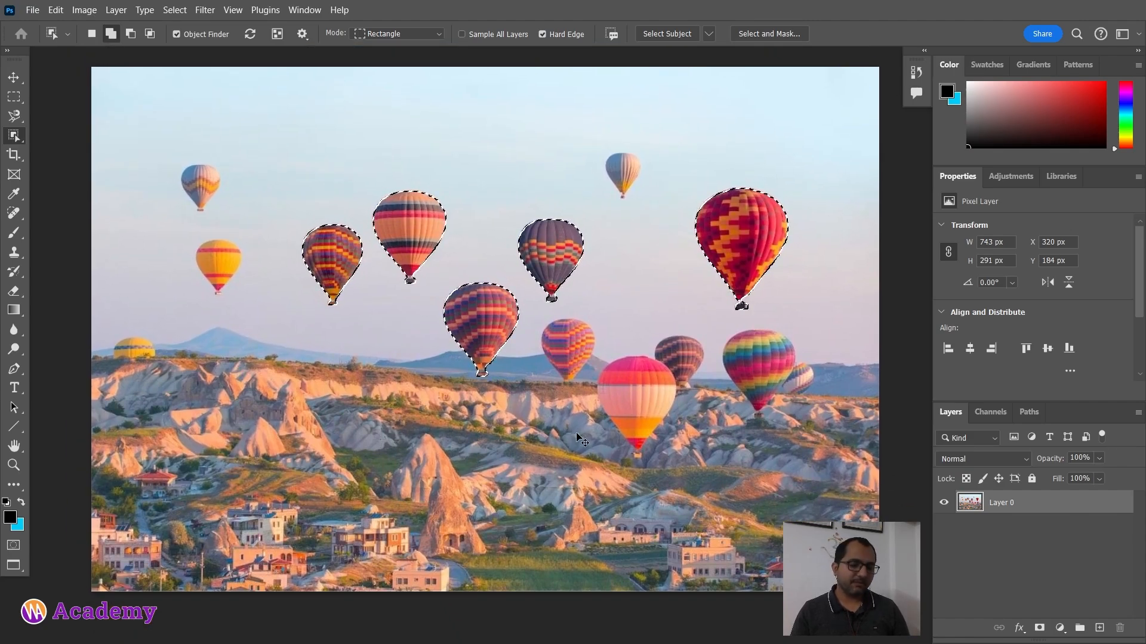
{"action": "key", "text": "Delete"}
{"action": "key", "text": "ctrl+d"}
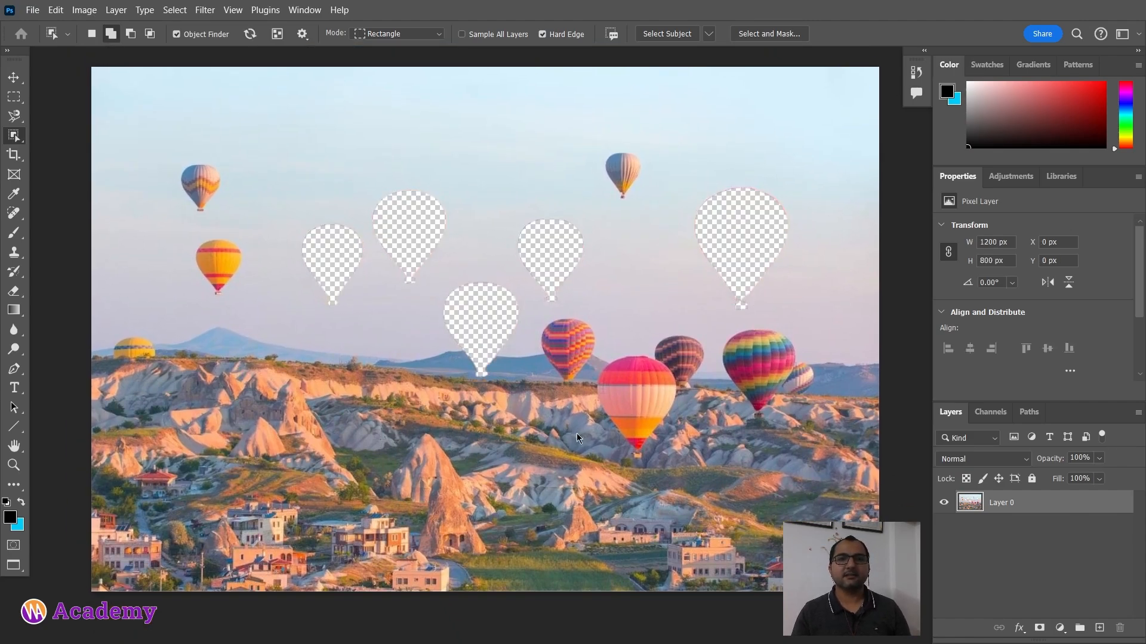
{"action": "key", "text": "ctrl+z"}
{"action": "key", "text": "ctrl+z"}
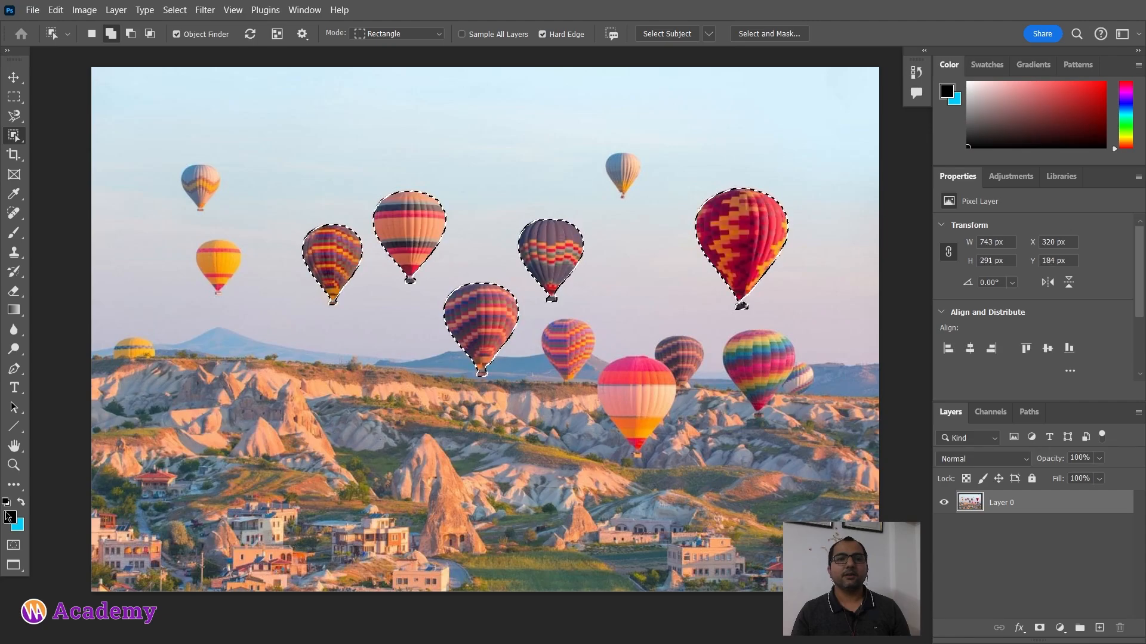
Step: Try filling the balloon selection with the black foreground colour, then undo the fill
{"action": "key", "text": "alt+BackSpace"}
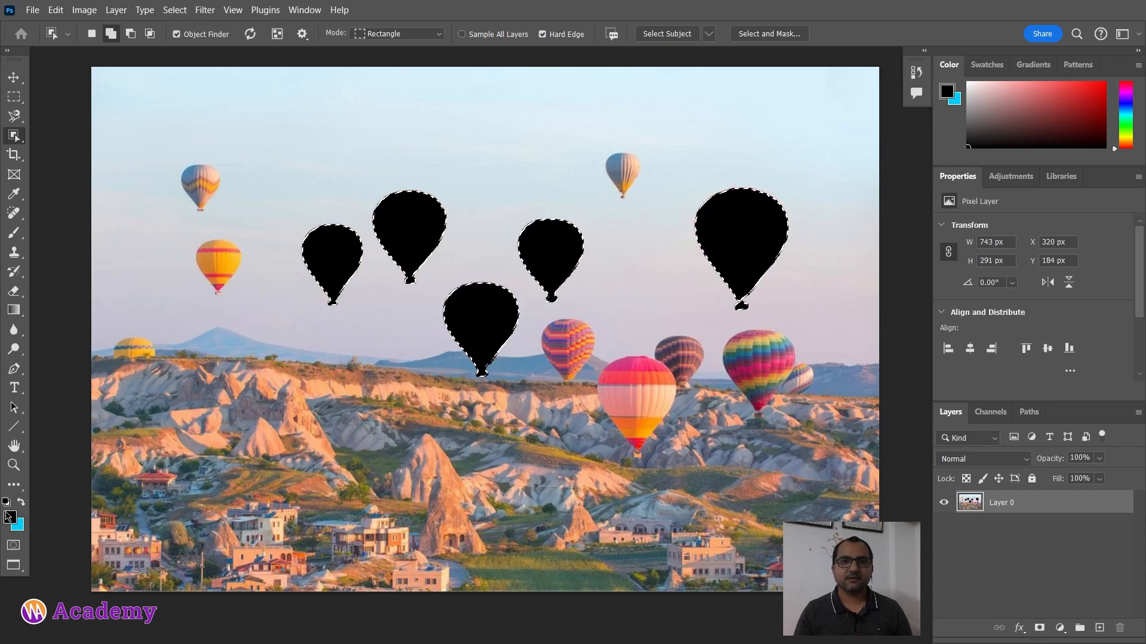
{"action": "key", "text": "ctrl+z"}
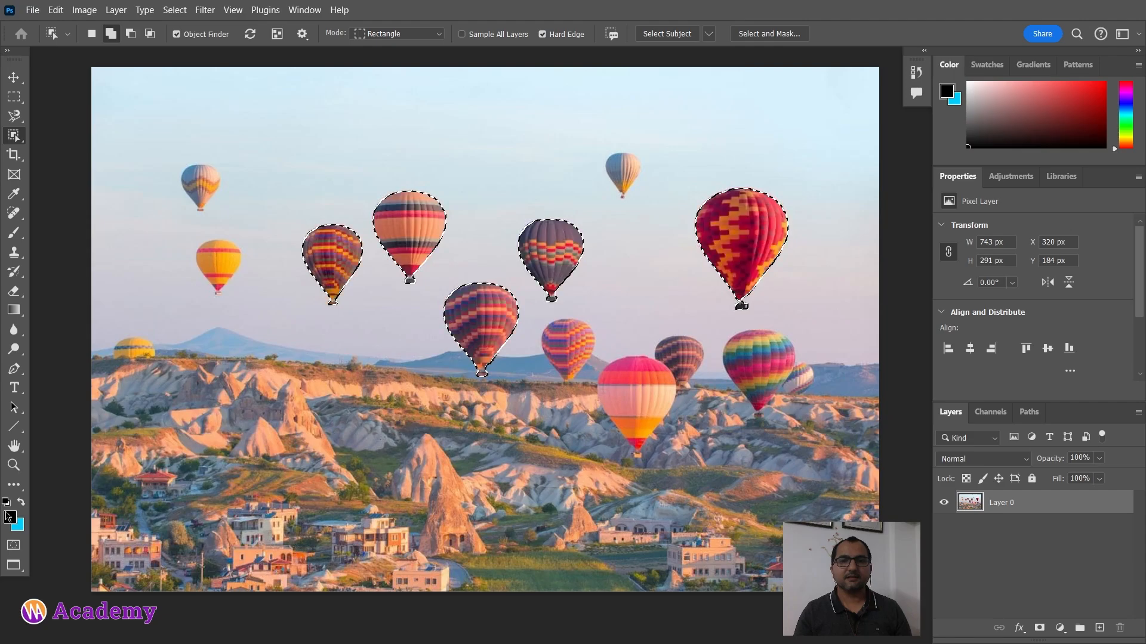
Step: Fill the selected balloons with the cyan background colour and deselect
{"action": "key", "text": "ctrl+BackSpace"}
{"action": "key", "text": "ctrl+d"}
{"action": "key", "text": "ctrl+minus"}
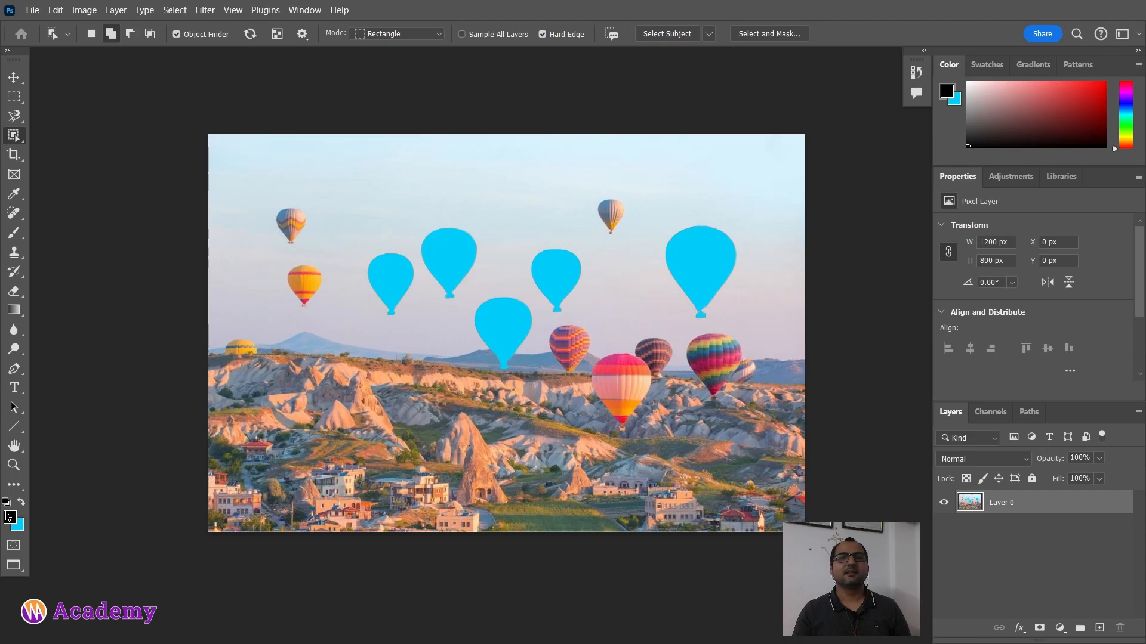
{"action": "left_click", "coordinate": [43, 132]}
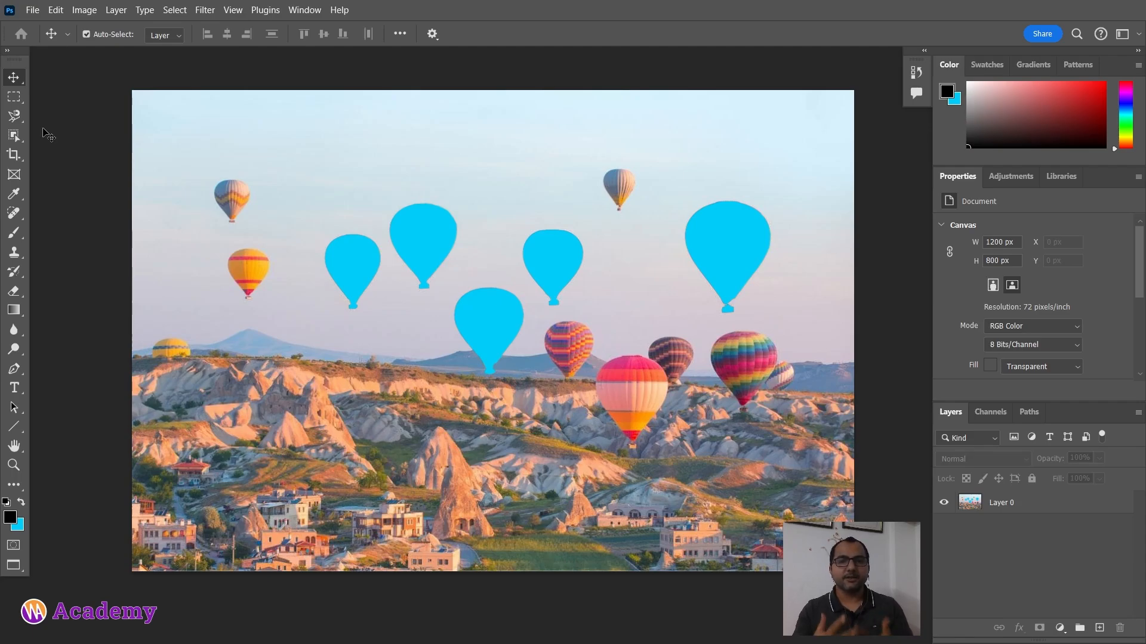